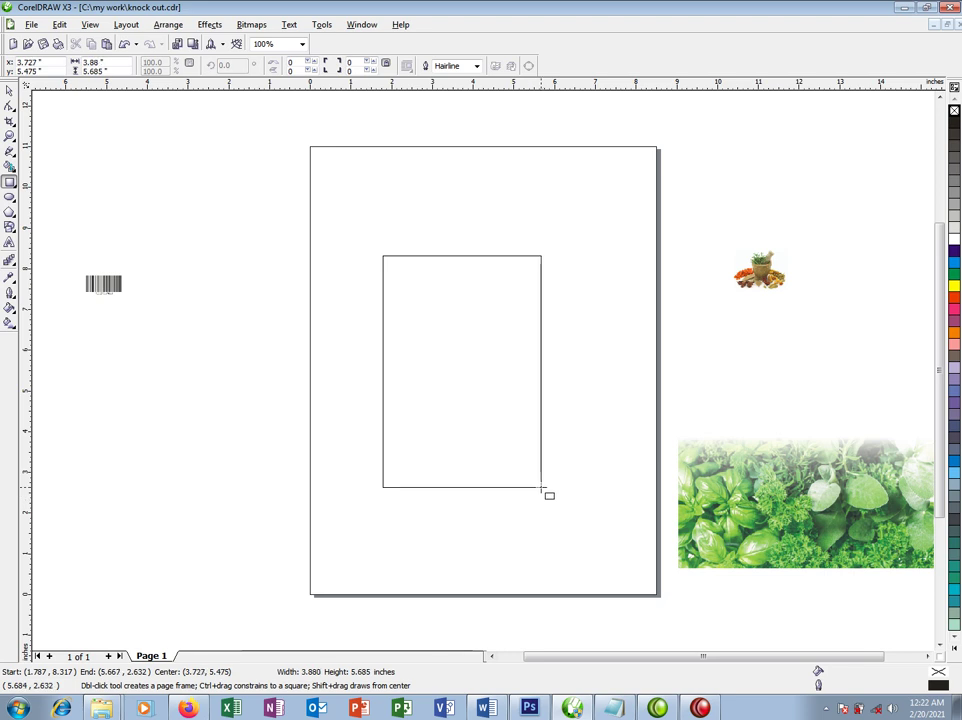
Step: Draw an ellipse about 2.9 in wide across the rectangle's top edge and combine it with a copy placed across the bottom edge
key("space")
left_click(9, 197)
left_click_drag(400, 232, 523, 301)
key("space")
left_click_drag(479, 250, 498, 444)
left_click(475, 241, "shift")
key("ctrl+l")
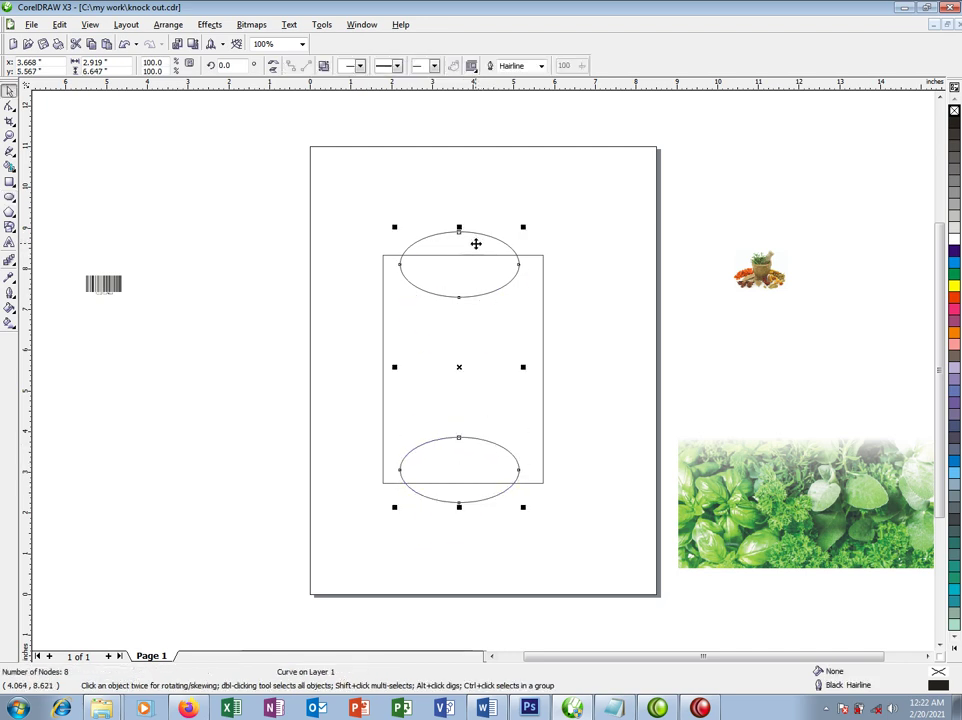
Step: Center the combined ellipses and the rectangle on each other in both directions and weld them into one frame outline
left_click(476, 255, "shift")
key("e")
key("c")
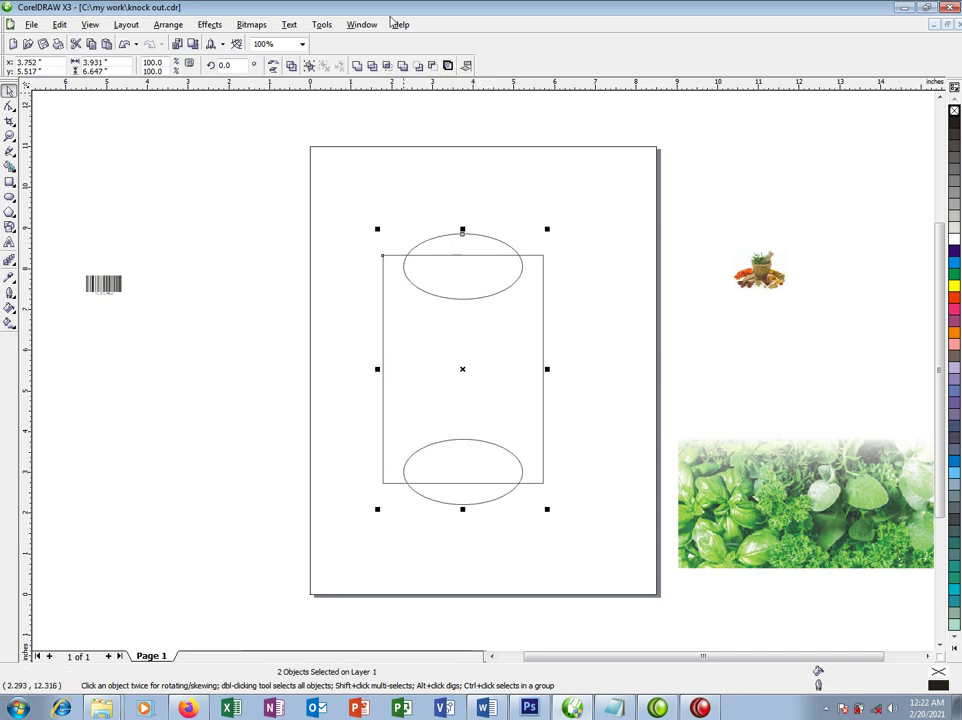
left_click(357, 66)
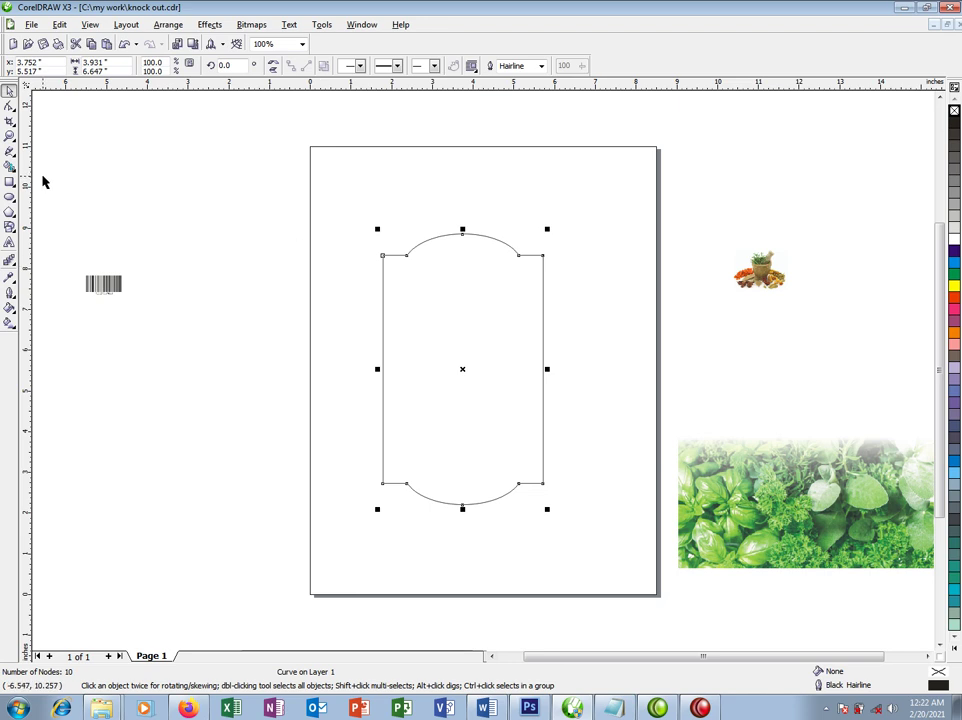
Step: Draw a rectangle about 5.45 × 8.23 in around the welded frame as the label background
left_click(9, 182)
left_click_drag(349, 202, 571, 536)
key("space")
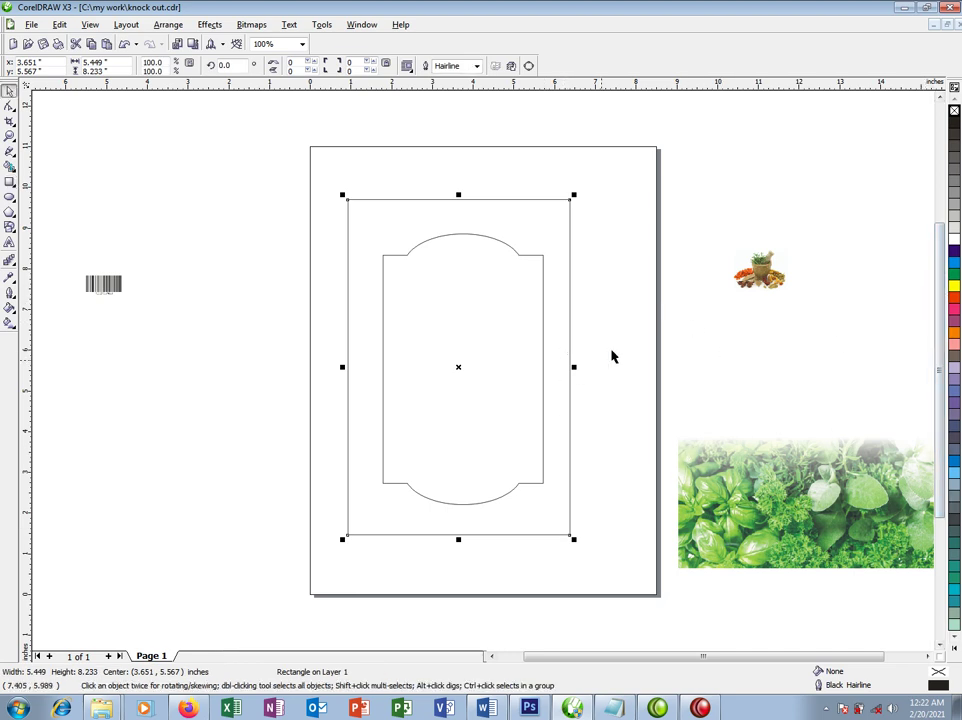
Step: Move the white HERBAL text beside the outer rectangle and fill it black
left_click_drag(642, 254, 936, 403)
left_click_drag(701, 331, 550, 329)
double_click(547, 331)
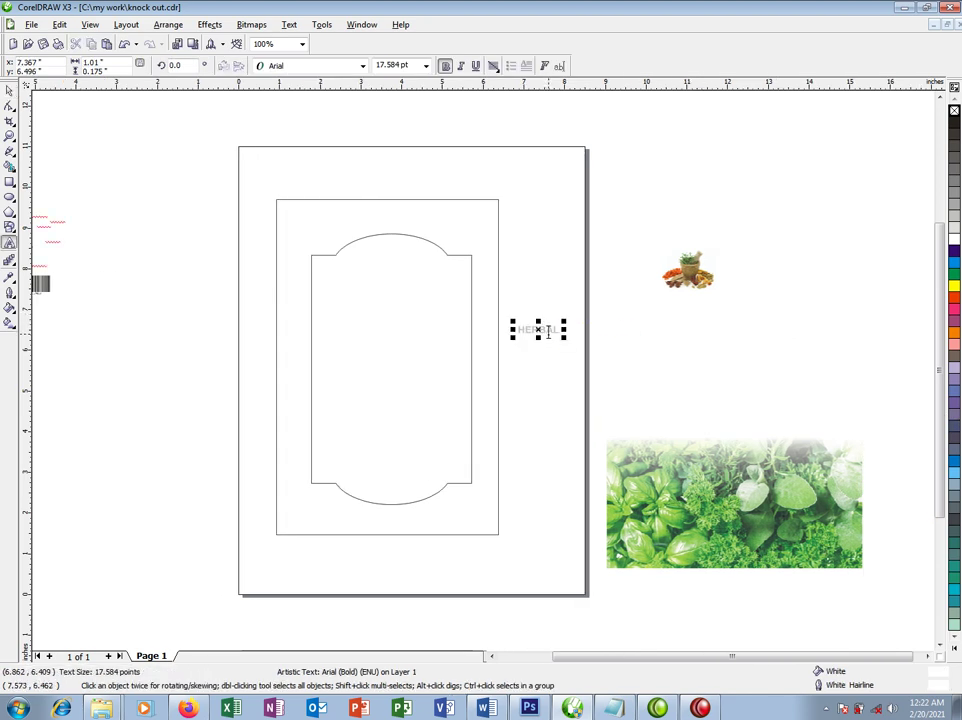
left_click(955, 125)
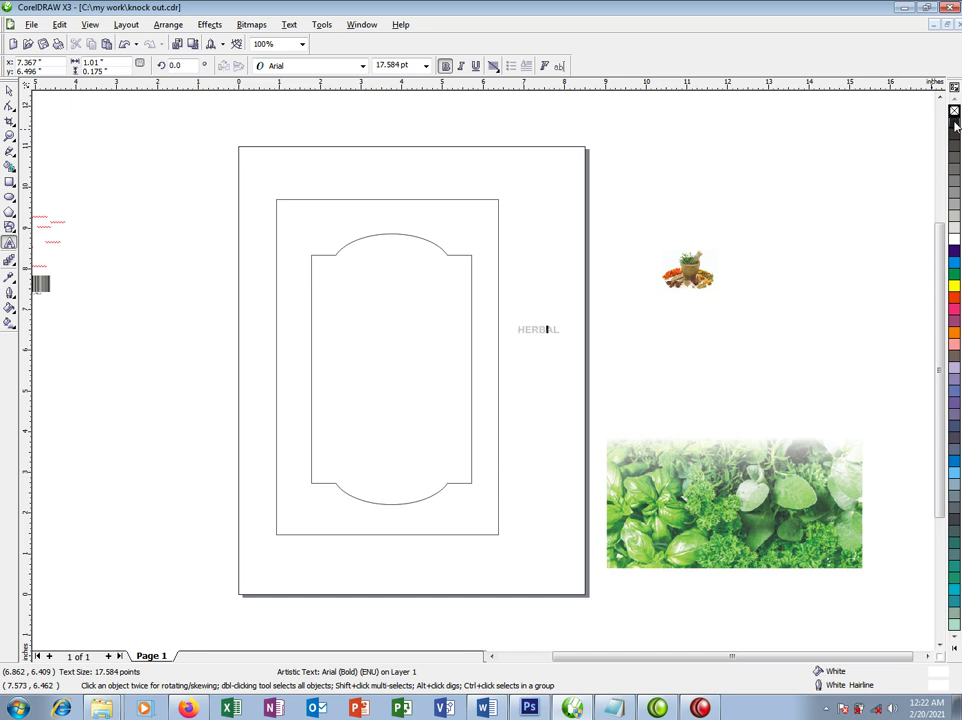
left_click(955, 124)
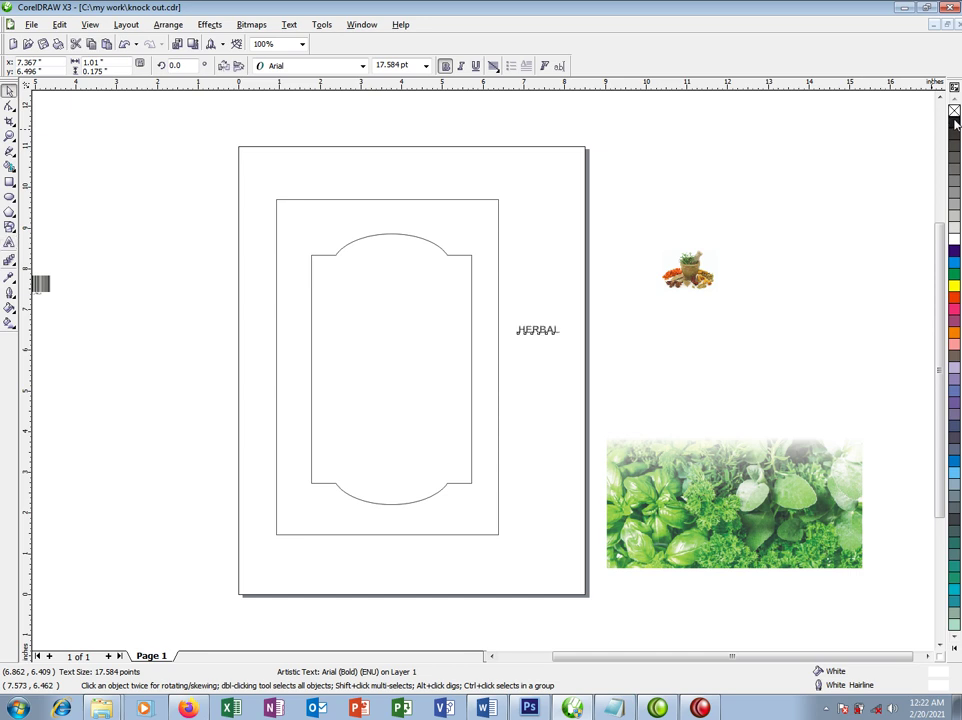
Step: Replace HERBAL with the lines OKIKI, KNOCK, OUT, HERBAL, DRINK, a blank line, and ALCOHOLIC DRINK
double_click(547, 325)
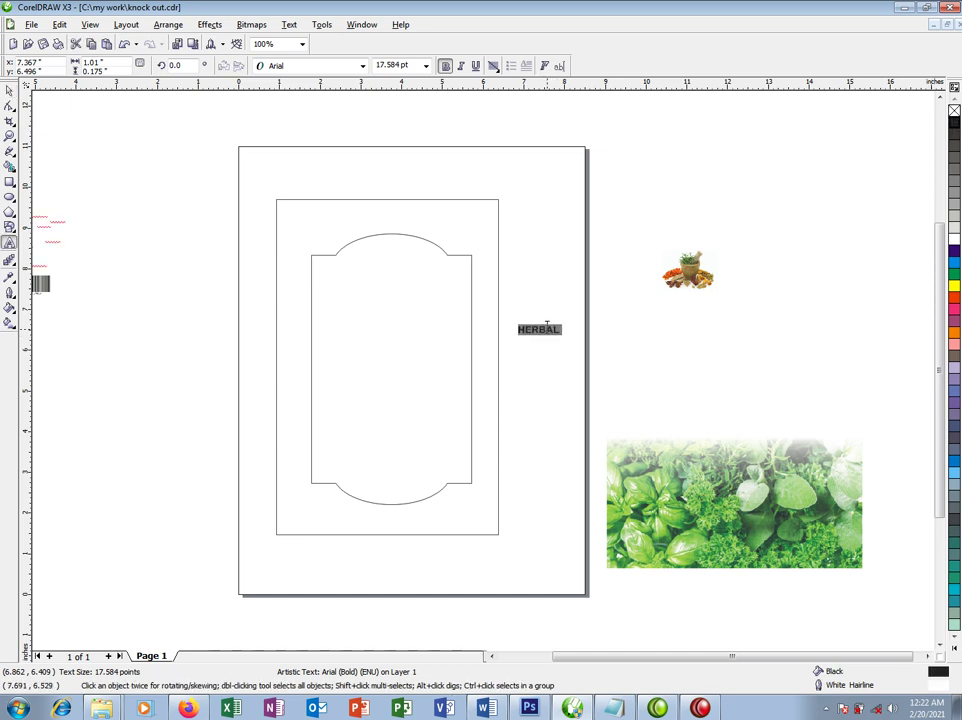
type("ol")
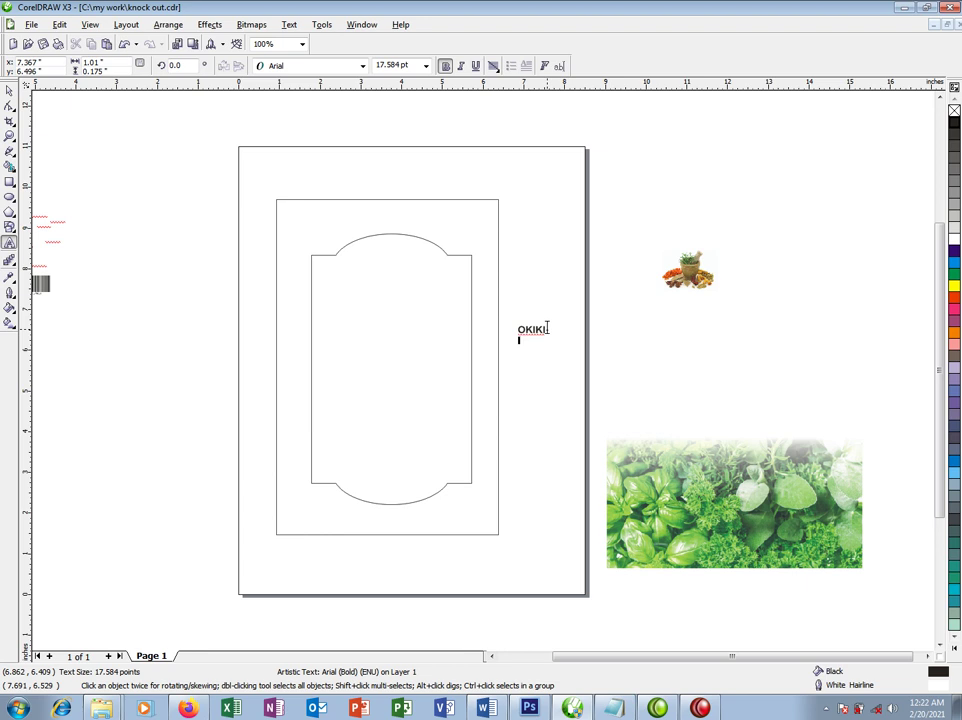
type("KNOCK")
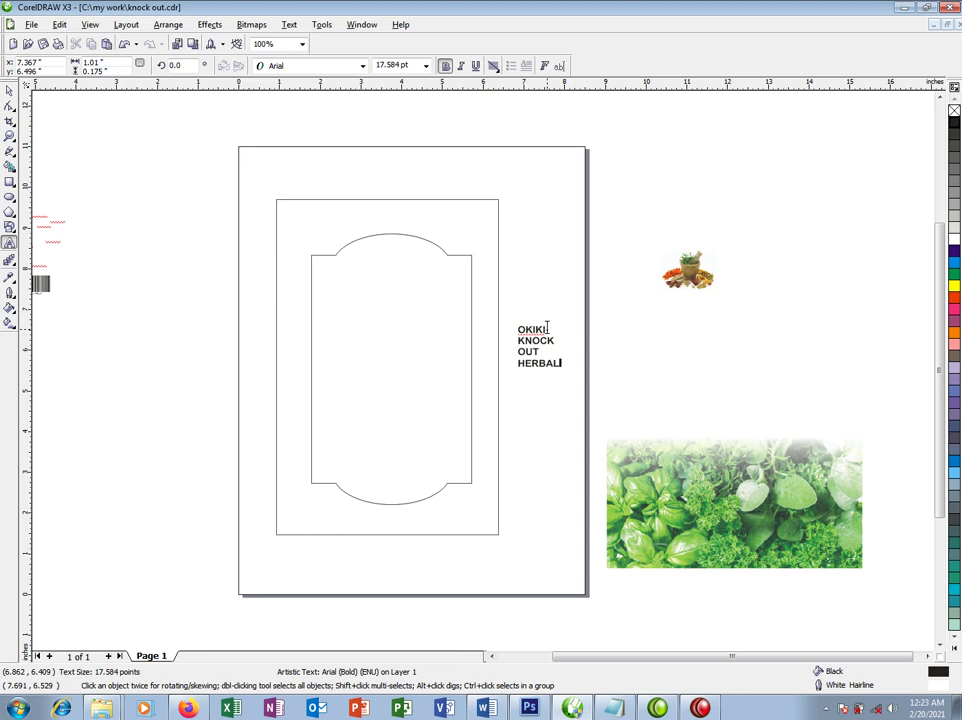
key("Return")
type("DRINKS")
key("BackSpace")
key("Return")
type("ALCOHOLIC")
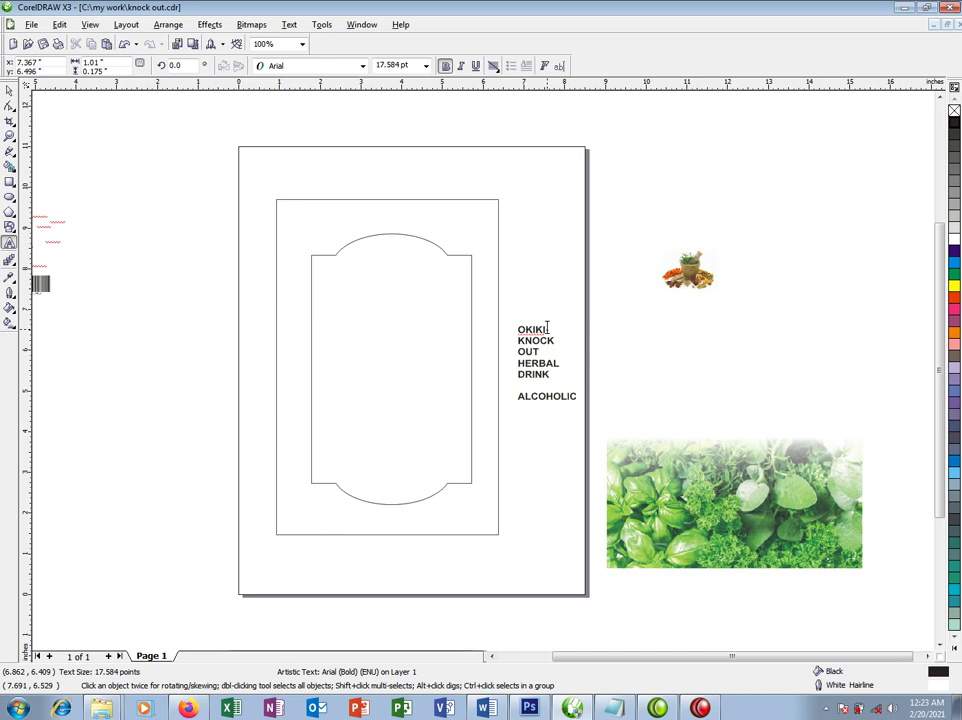
type(" DRINK")
key("ctrl+space")
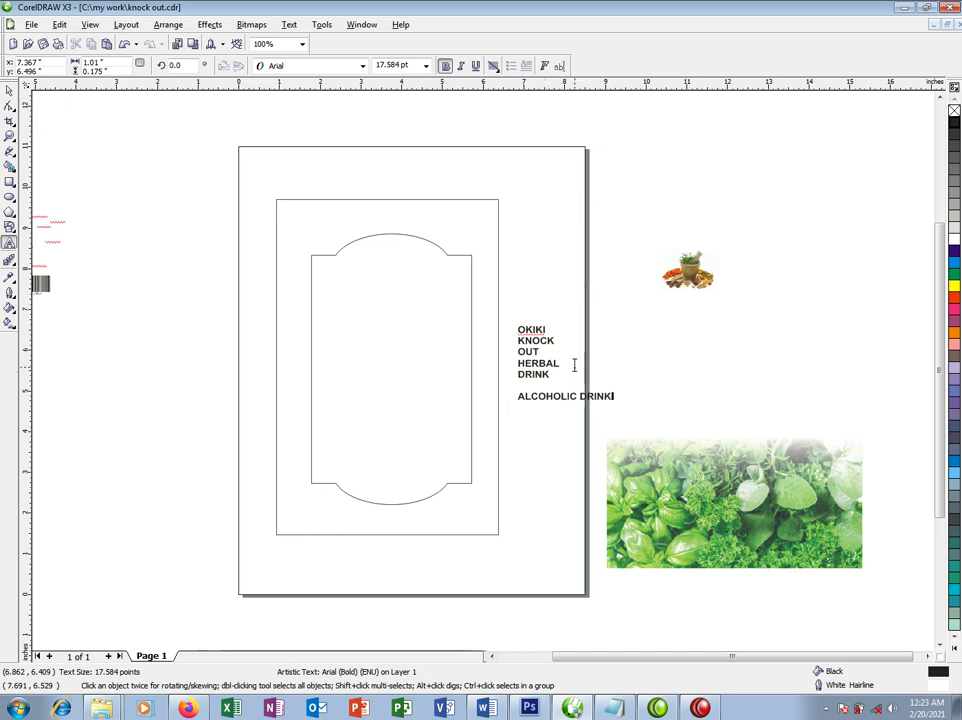
Step: Move the text block into the inner frame and remove its outline
left_click_drag(541, 365, 381, 406)
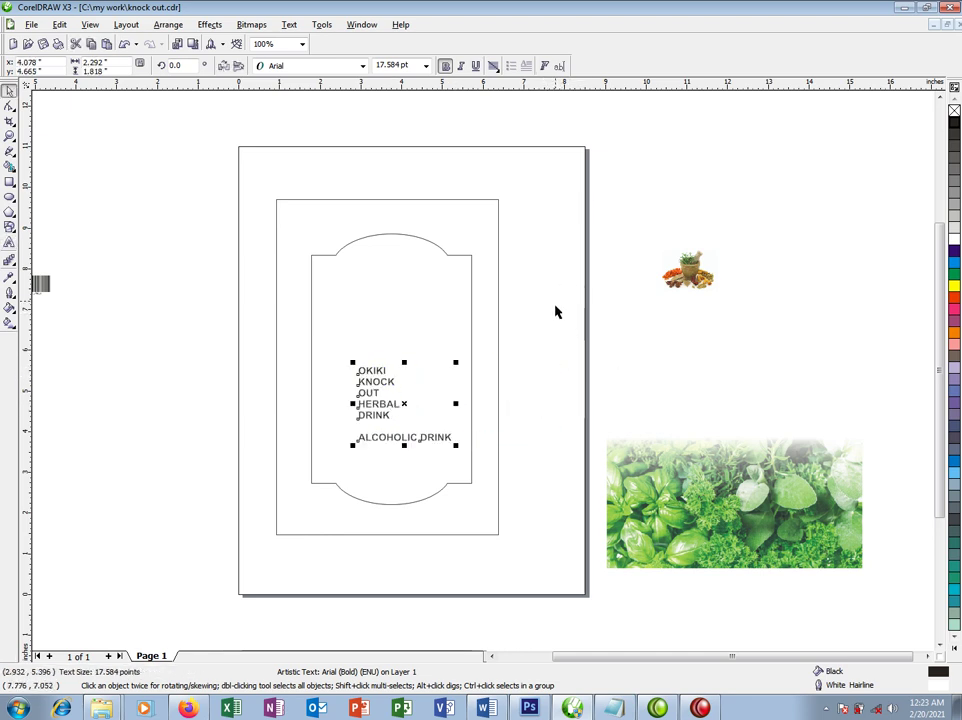
right_click(955, 111)
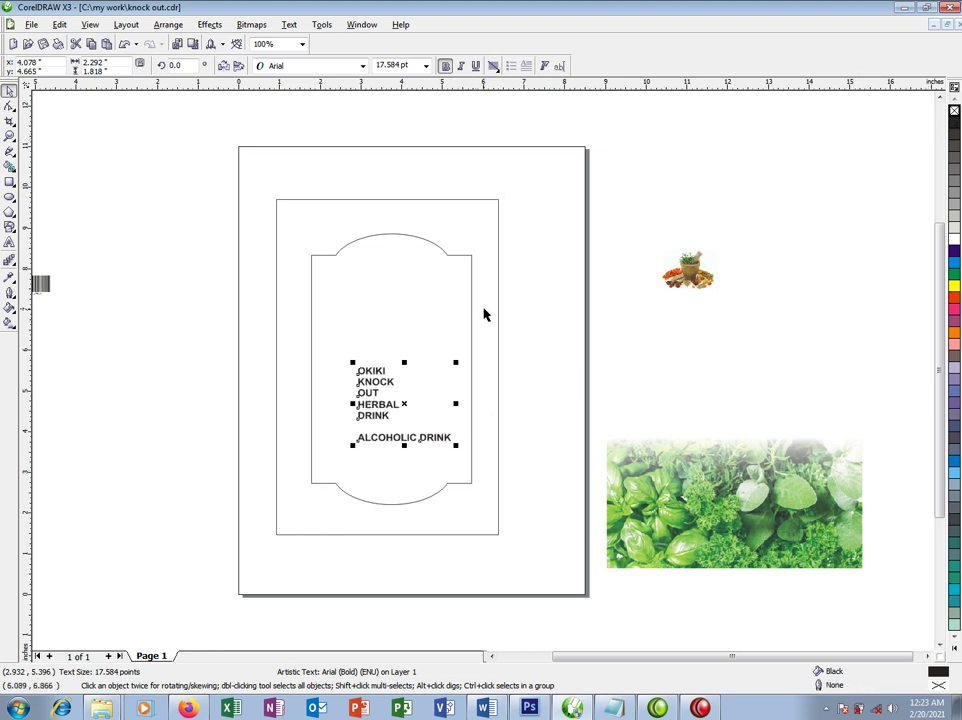
Step: Enlarge the text block to about 36 pt within the frame area and break it apart into separate lines
left_click_drag(456, 362, 554, 279)
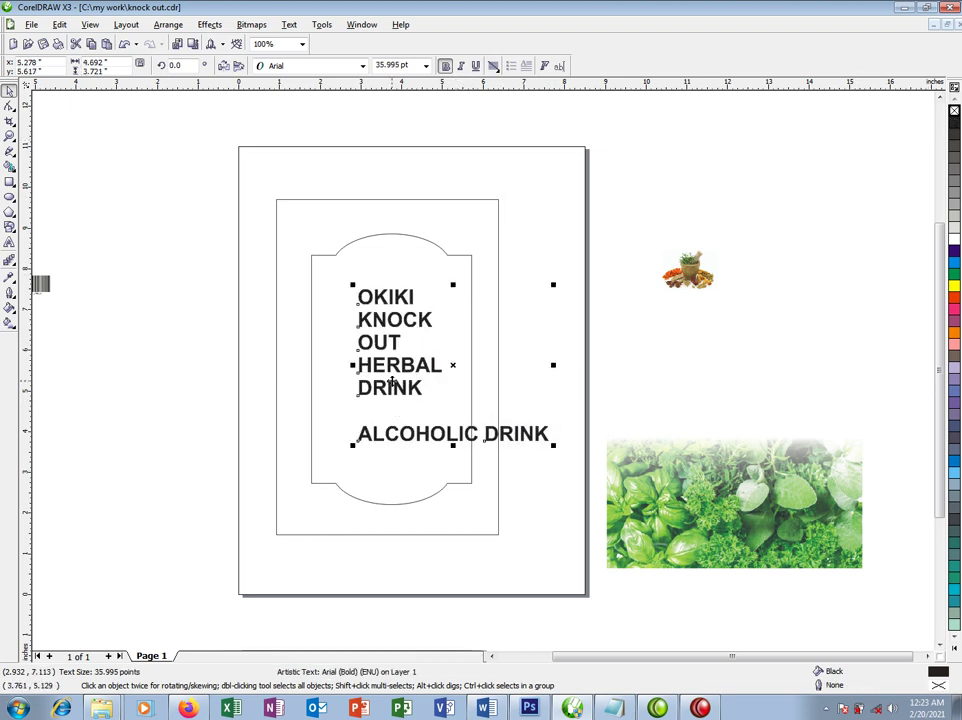
left_click_drag(408, 355, 394, 388)
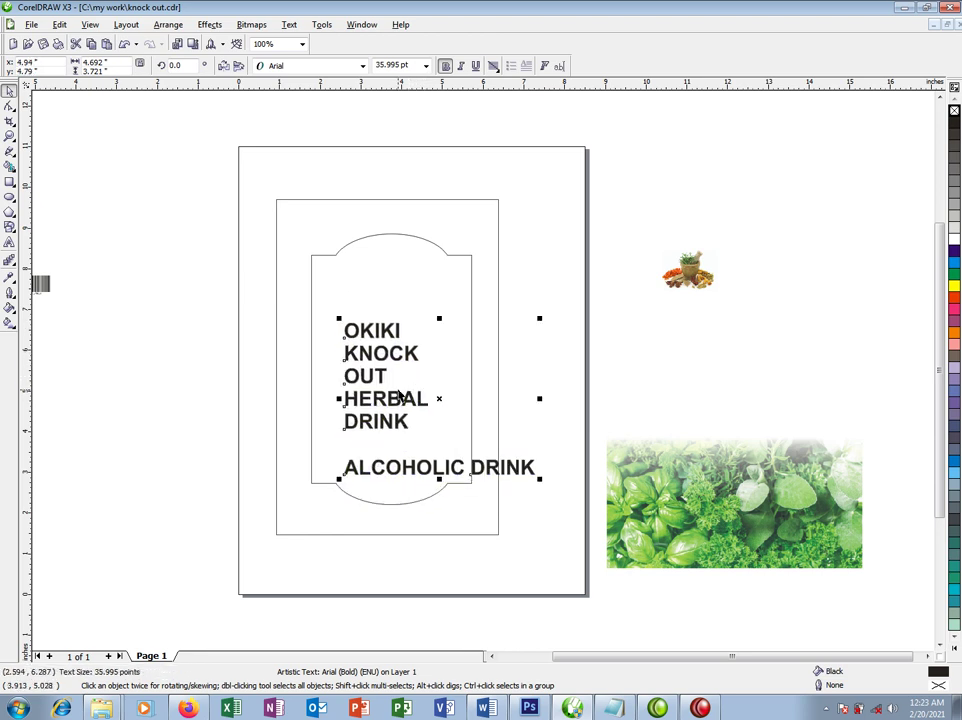
key("ctrl+k")
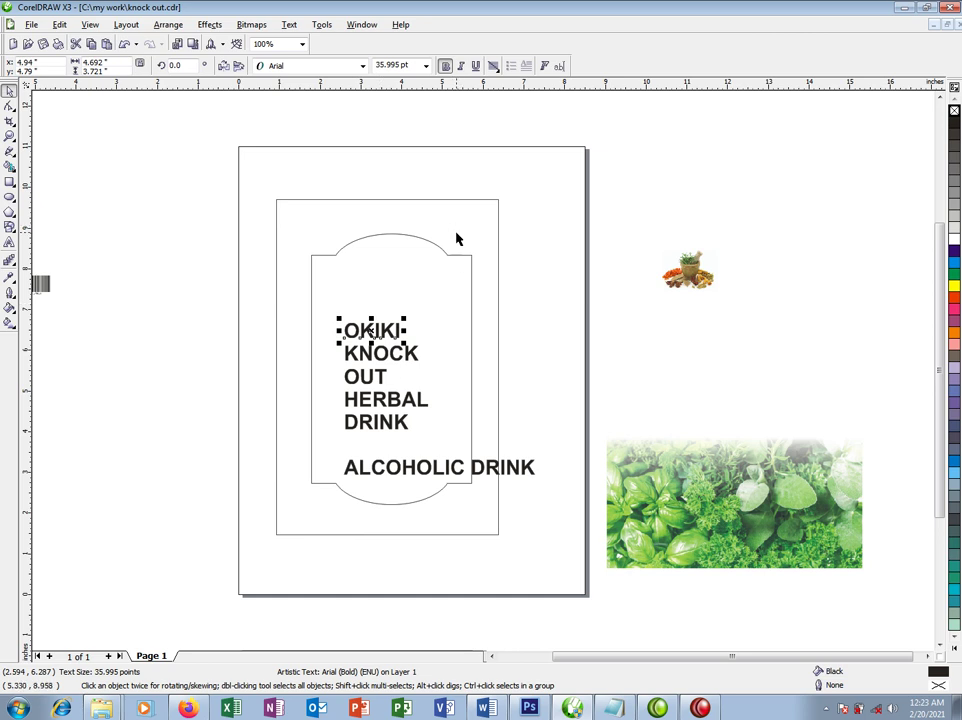
Step: Fill the outer rectangle with green and send it to the back
left_click(419, 413)
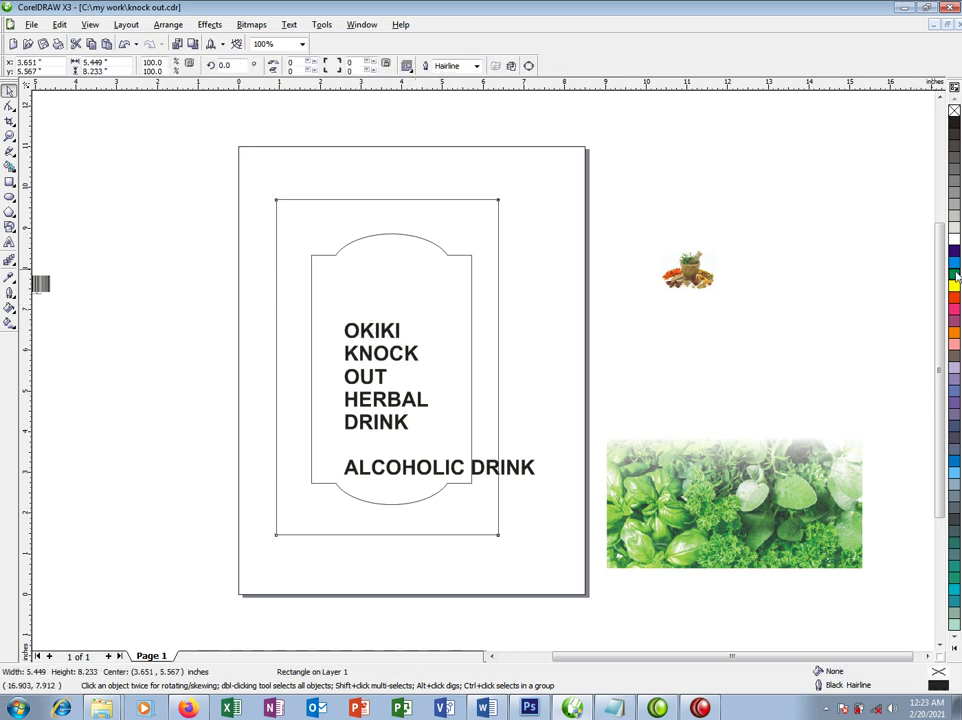
left_click(955, 275)
key("shift+Page_Down")
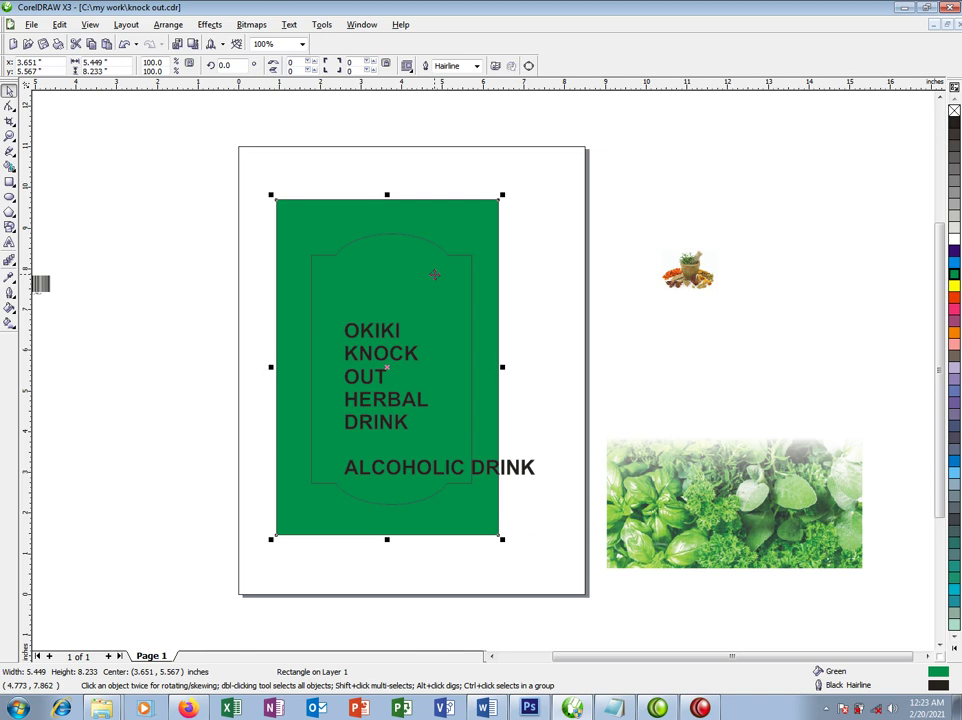
left_click(445, 273)
left_click_drag(777, 514, 450, 521)
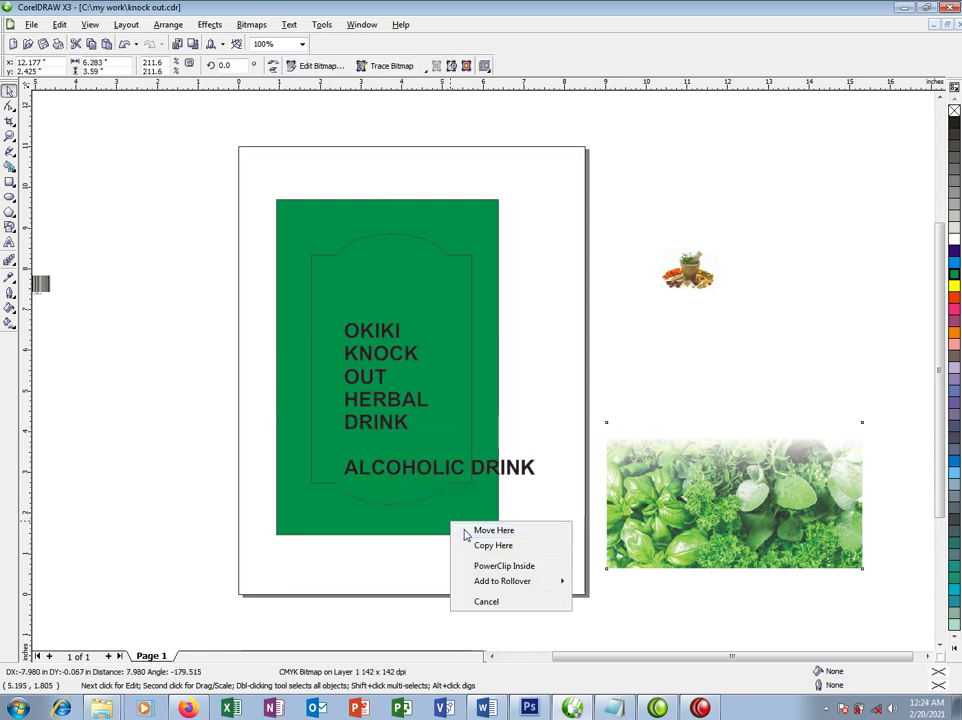
left_click(495, 232)
Step: Apply a linear fountain fill to the outer rectangle, running from green near the top to white near the bottom
left_click(495, 232)
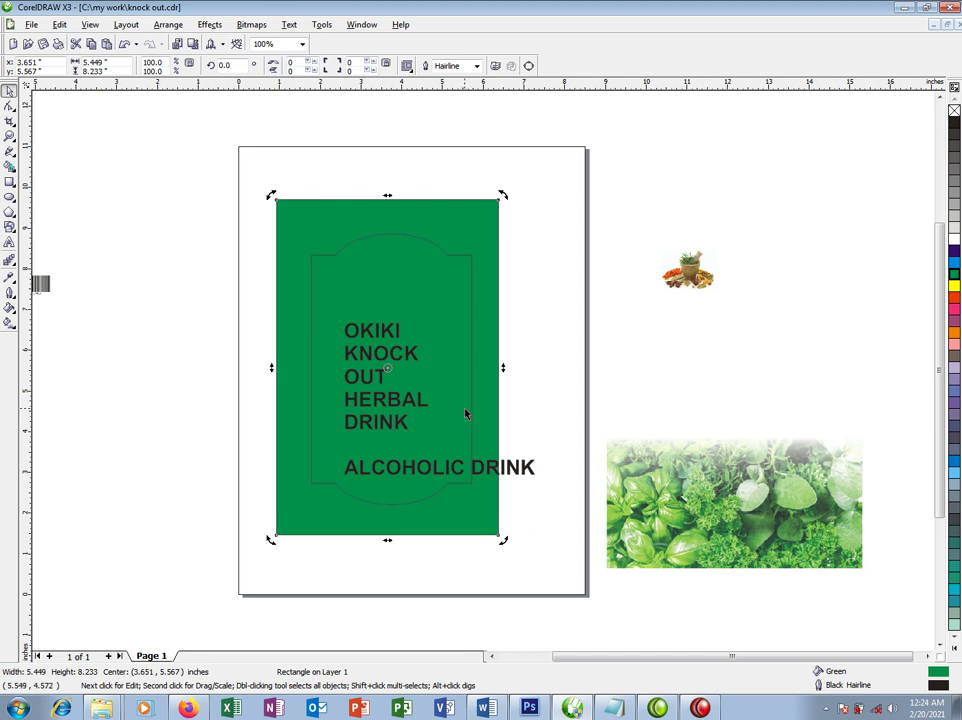
key("g")
left_click_drag(444, 232, 444, 495)
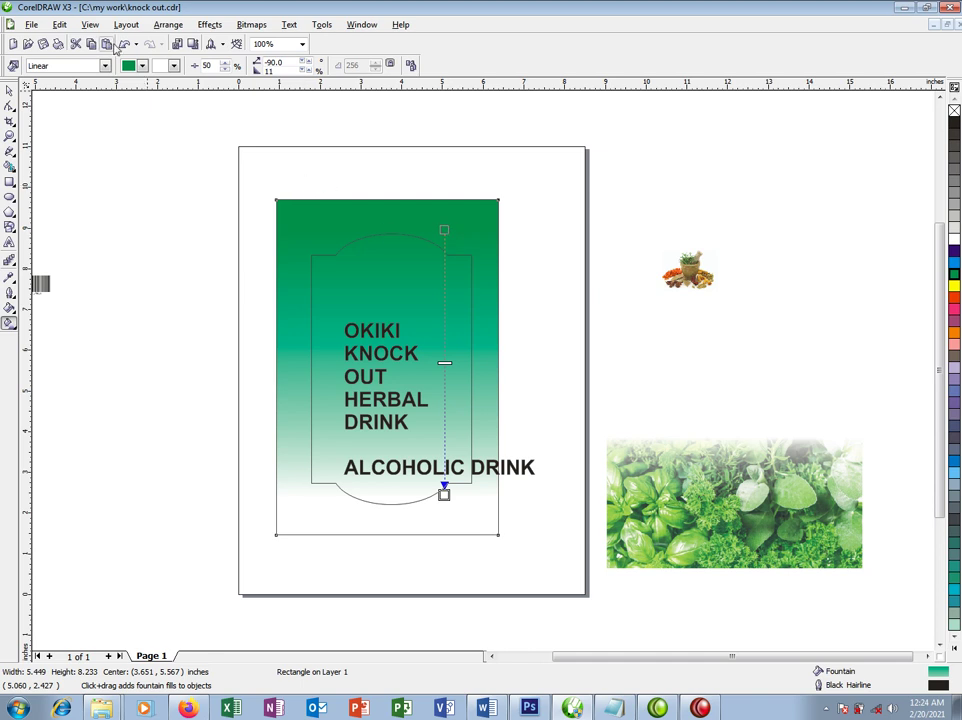
Step: Try to change the end color of the rectangle's gradient to a green hue
left_click(167, 67)
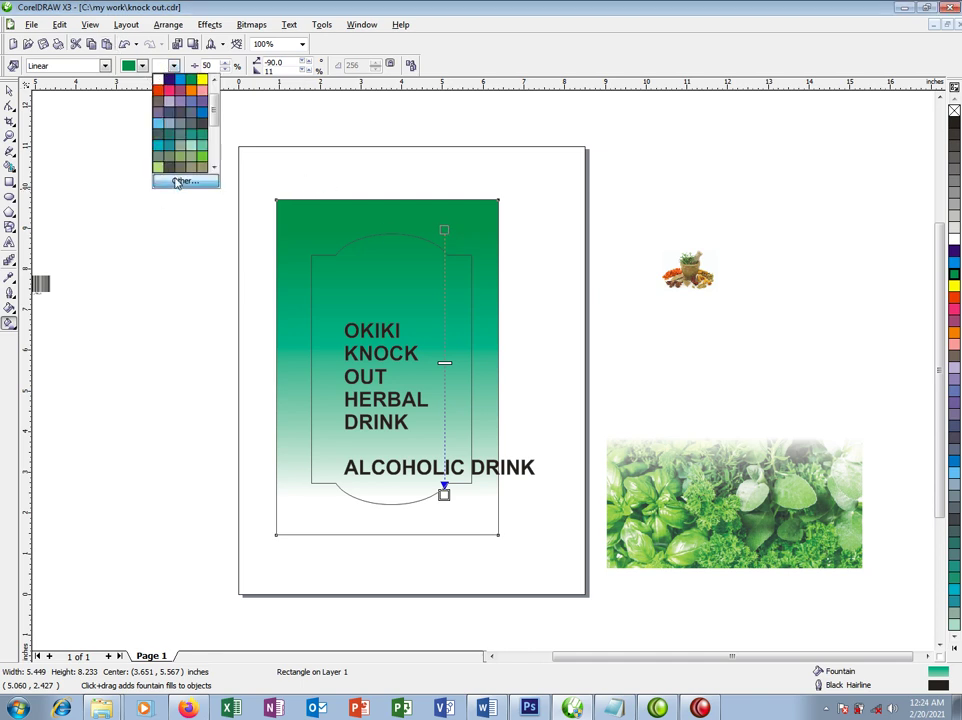
left_click(185, 180)
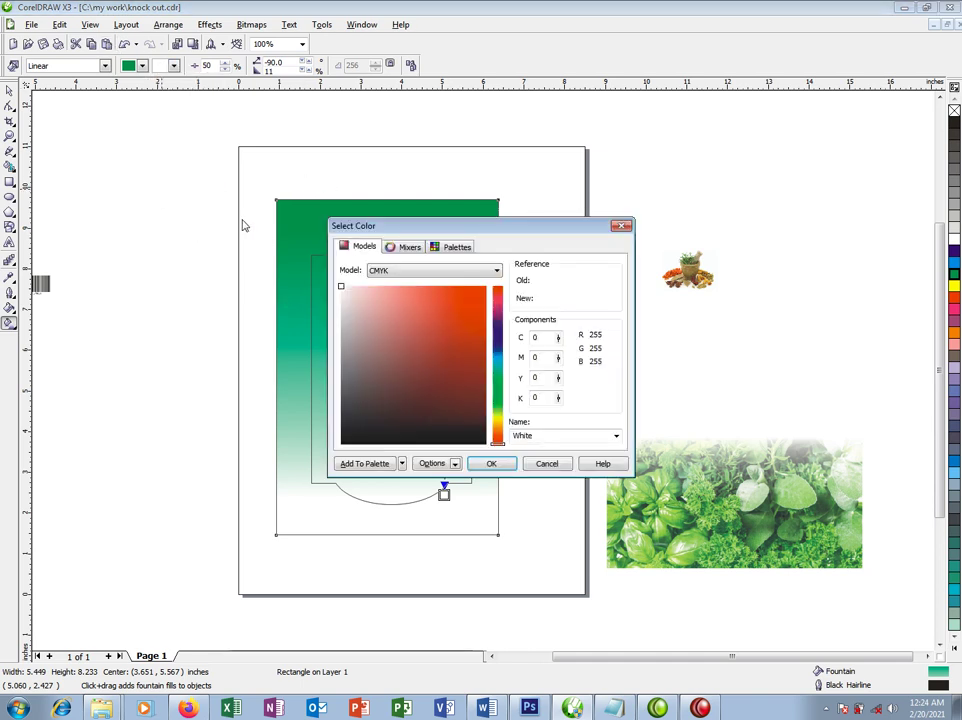
left_click(497, 398)
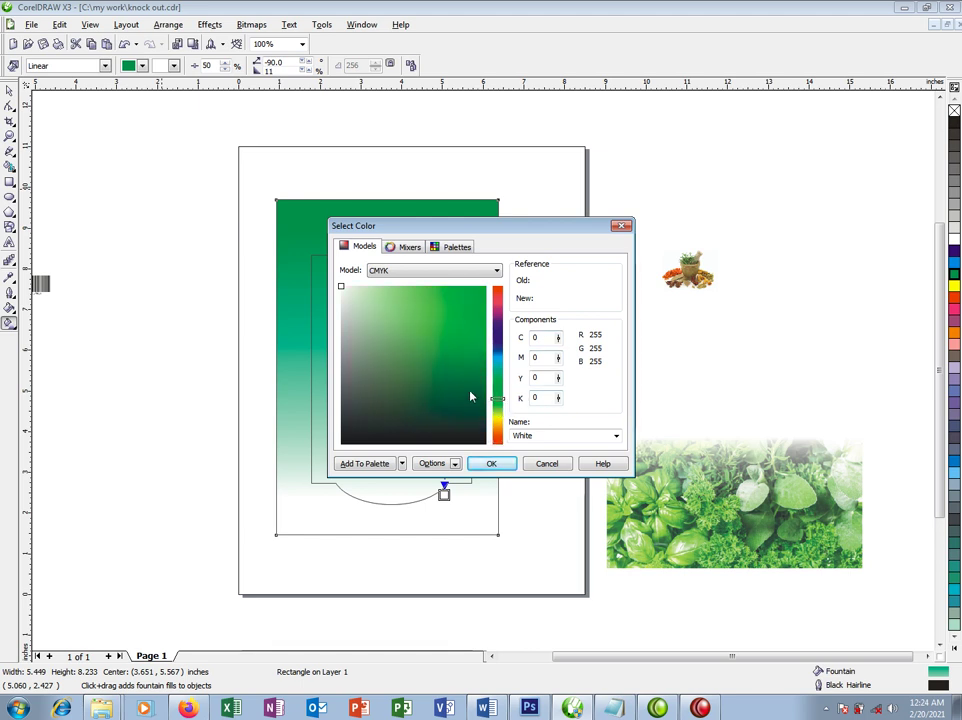
left_click(491, 463)
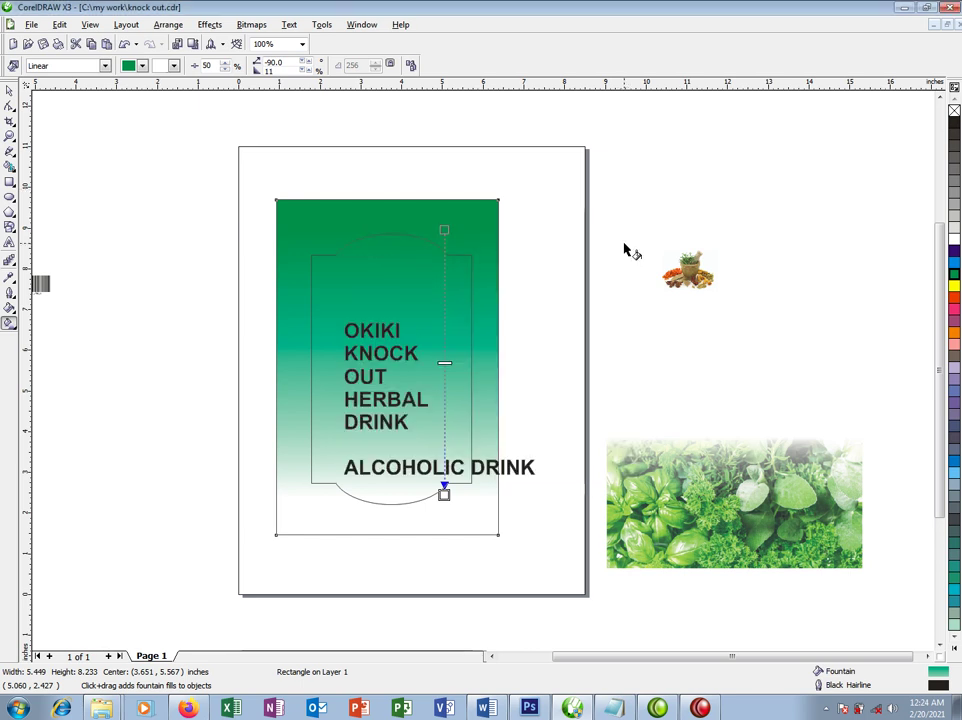
Step: Tint the outer rectangle's gradient repeatedly with yellow
key("space")
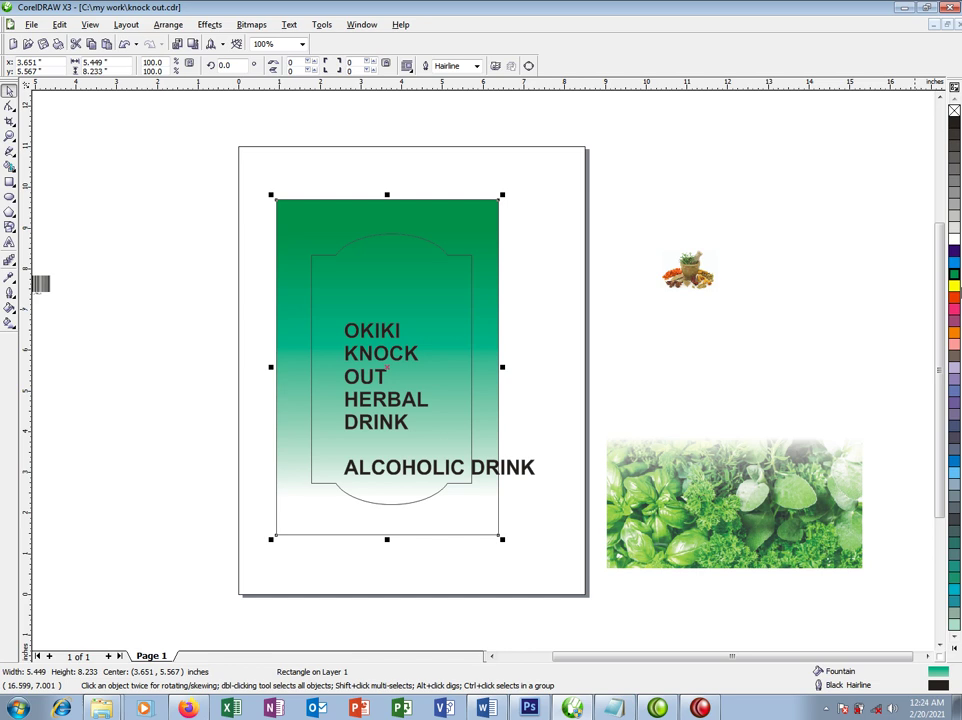
left_click(954, 286, "ctrl")
left_click(954, 286, "ctrl")
left_click(954, 286, "ctrl")
left_click(954, 286, "ctrl")
left_click(954, 286, "ctrl")
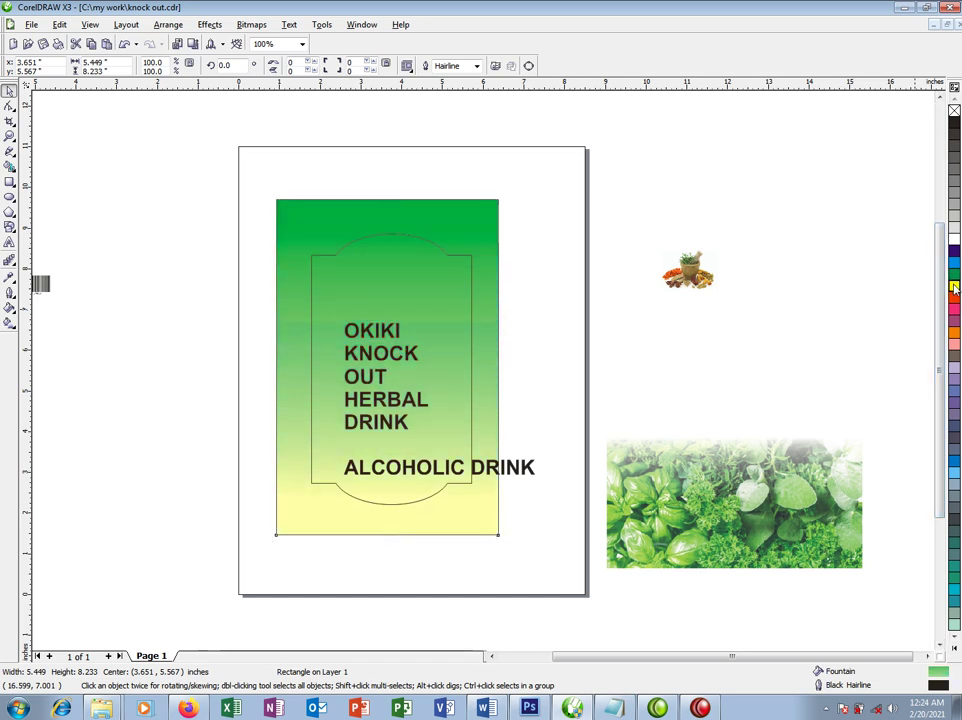
Step: Fill the outer rectangle with solid green and tint it with yellow to C49 M0 Y100 K0
left_click(953, 273)
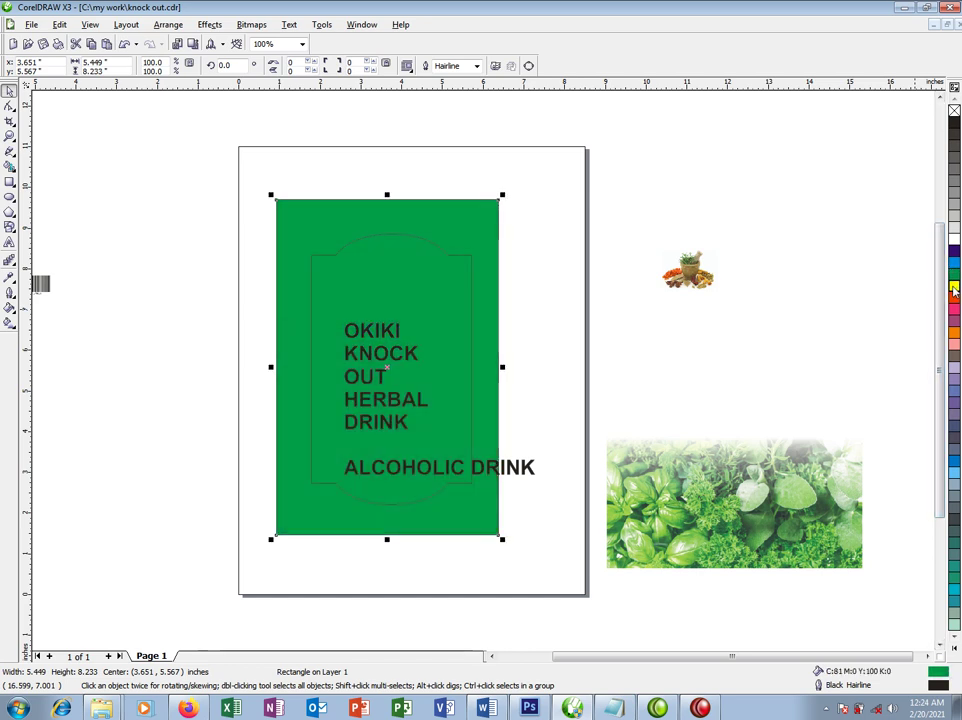
left_click(954, 288, "ctrl")
left_click(954, 288, "ctrl")
left_click(954, 288, "ctrl")
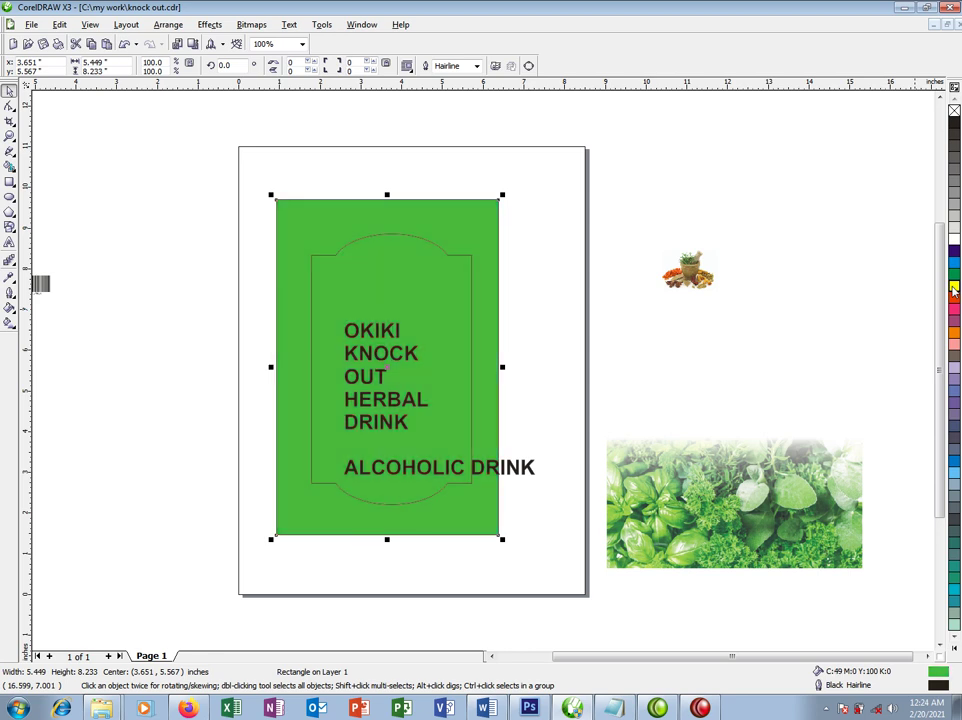
Step: PowerClip the herb photo inside the green background rectangle and move it down toward the rectangle's lower edge within the clip
left_click_drag(803, 538, 464, 211)
left_click(520, 256)
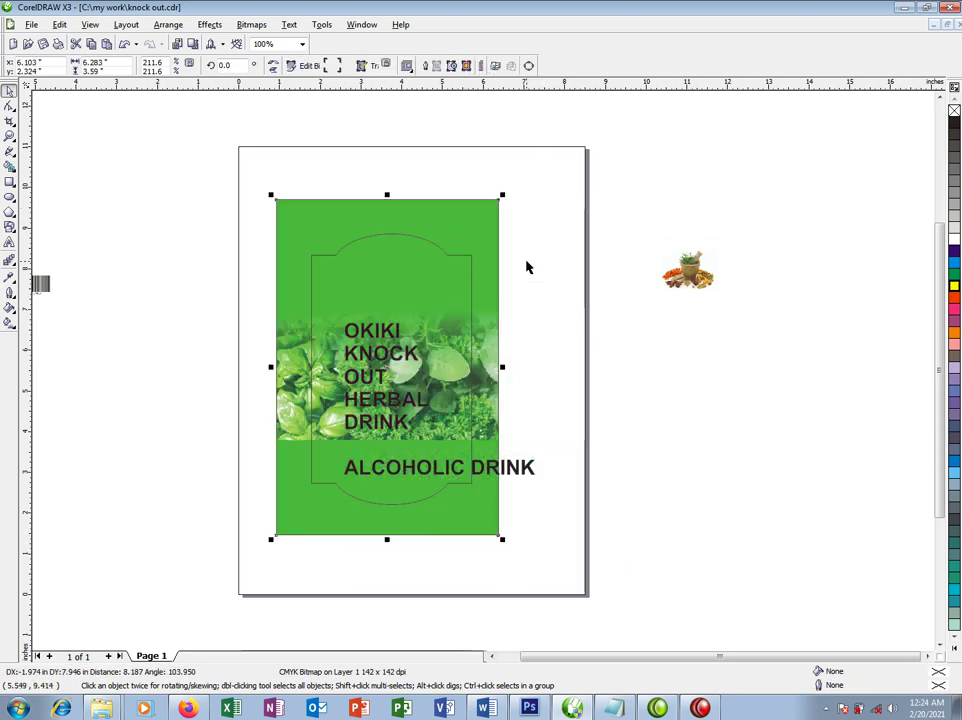
left_click(482, 352, "ctrl")
left_click_drag(482, 364, 477, 434)
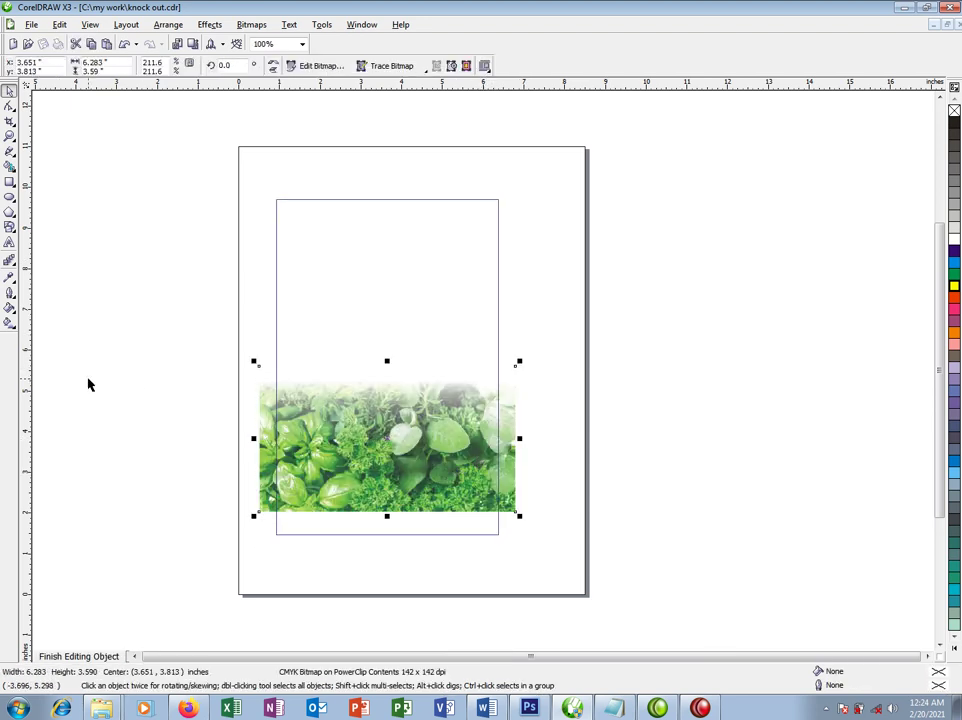
Step: Draw a rectangle about 9.03 by 2.94 inches over the herb photo's lower part and fill it with dark green C90 M65 Y84 K60
left_click(9, 182)
mouse_move(199, 458)
left_mouse_down()
mouse_move(376, 565)
mouse_move(590, 595)
mouse_move(567, 577)
left_mouse_up()
key("space")
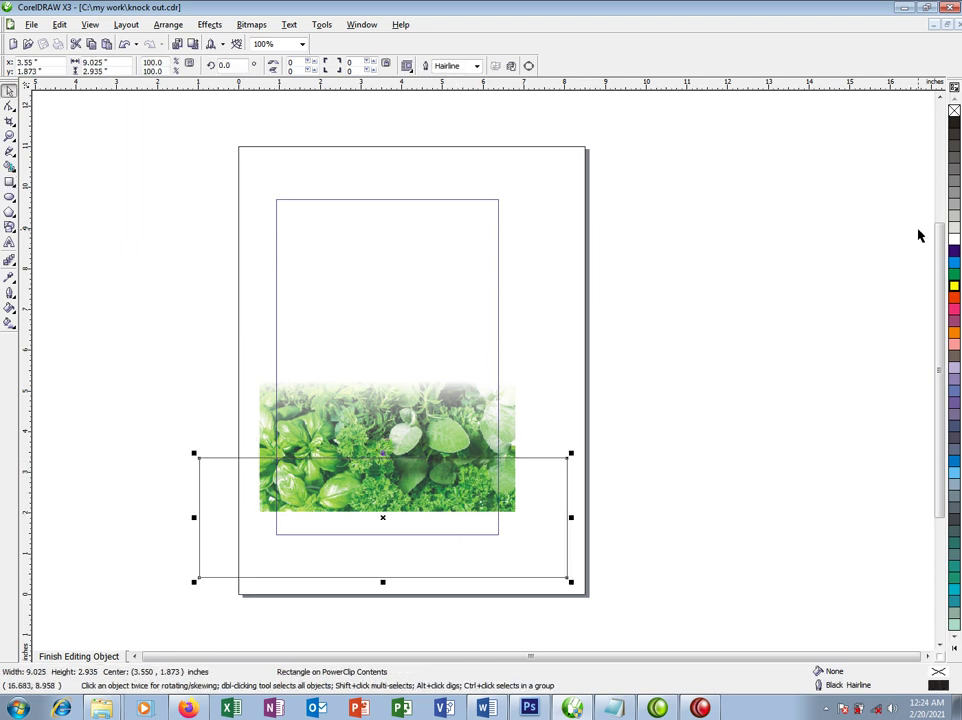
left_click(954, 272)
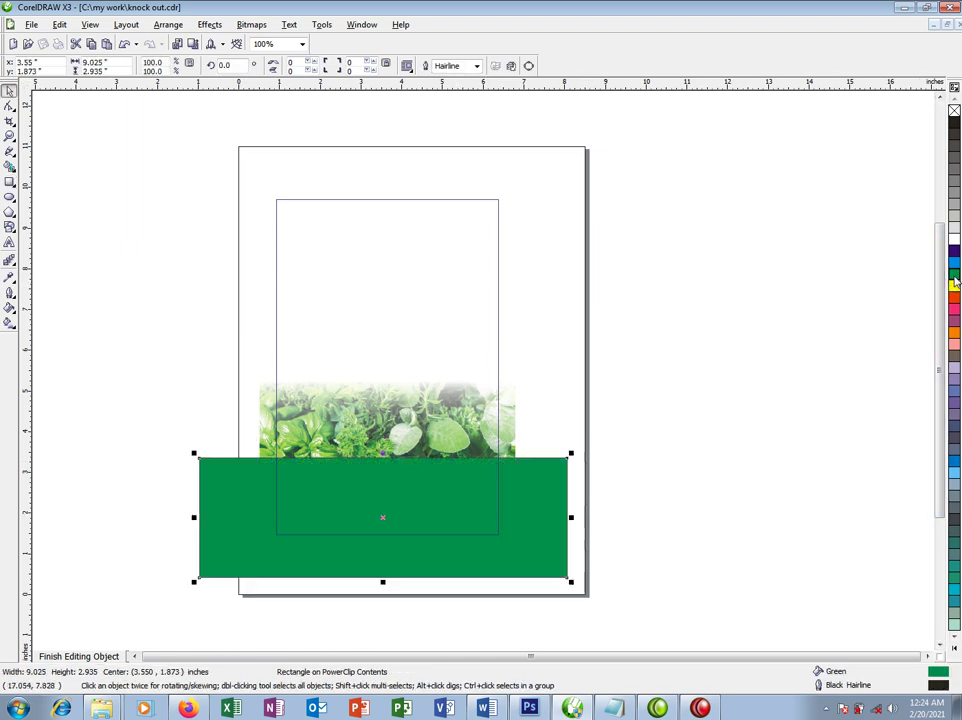
double_click(937, 671)
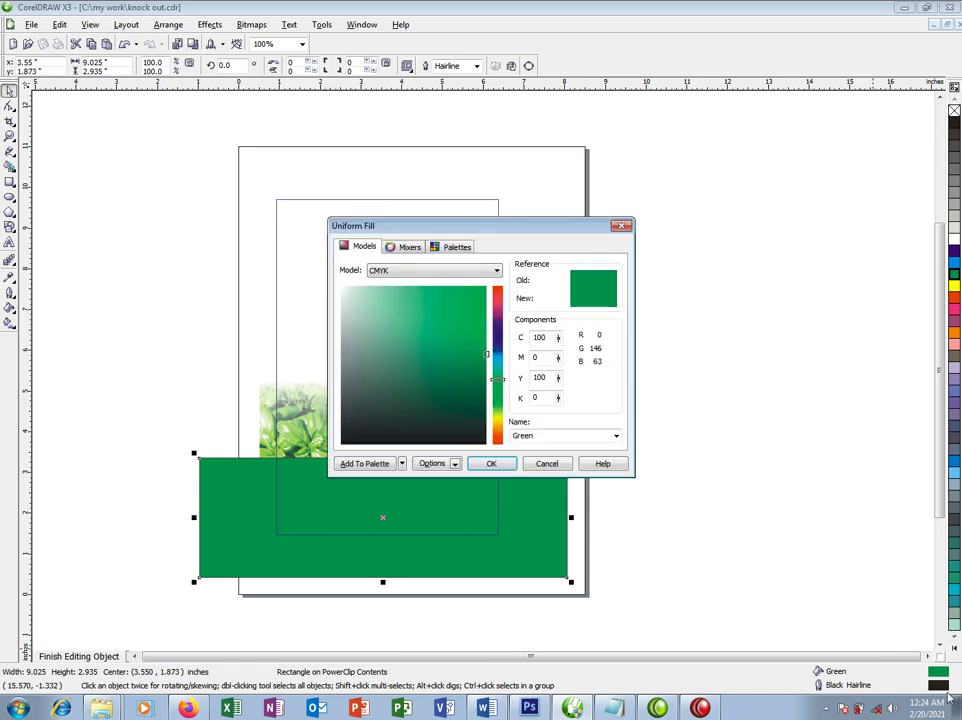
left_click(481, 426)
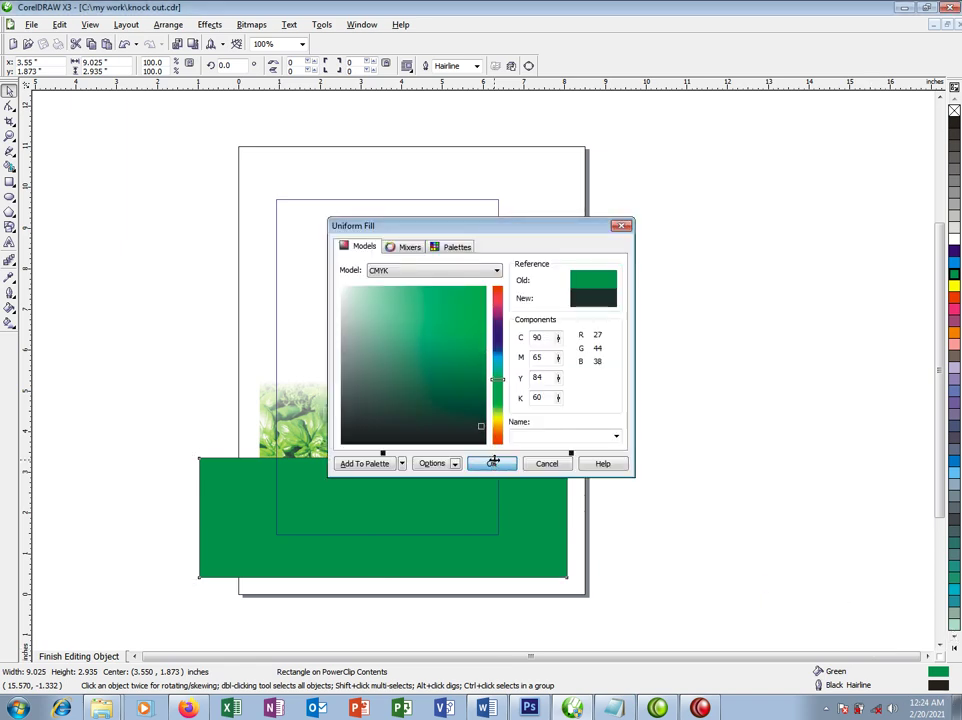
left_click(490, 463)
Step: Fade the dark rectangle's upper edge with a vertical transparency and enlarge it to about 3.98 inches high
left_click(10, 260)
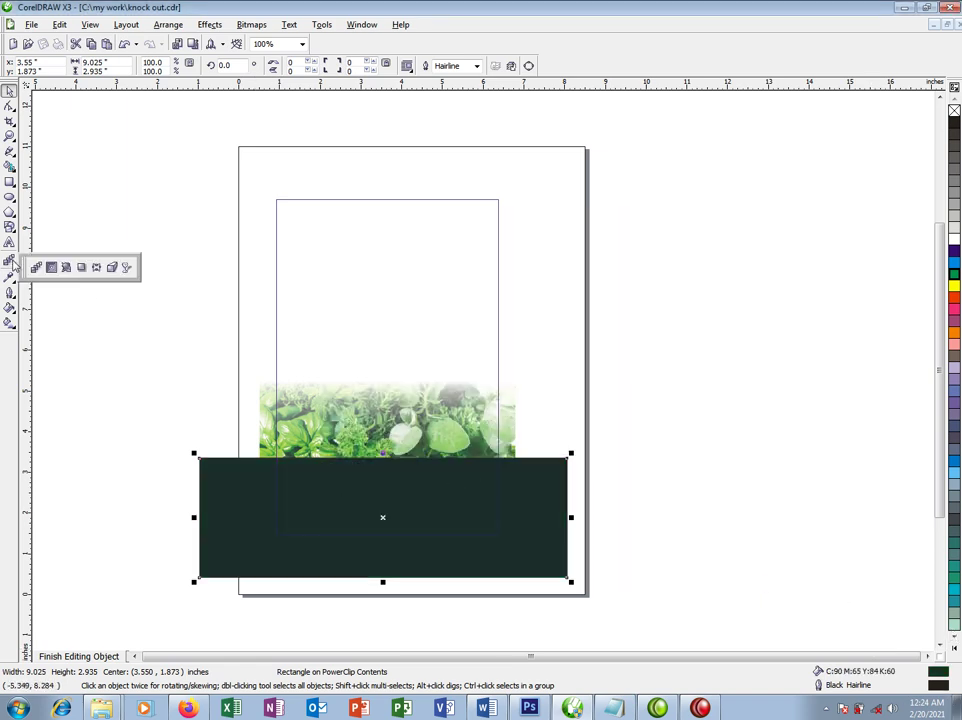
left_click(127, 267)
left_click_drag(383, 443, 383, 410)
key("space")
left_click_drag(427, 454, 427, 478)
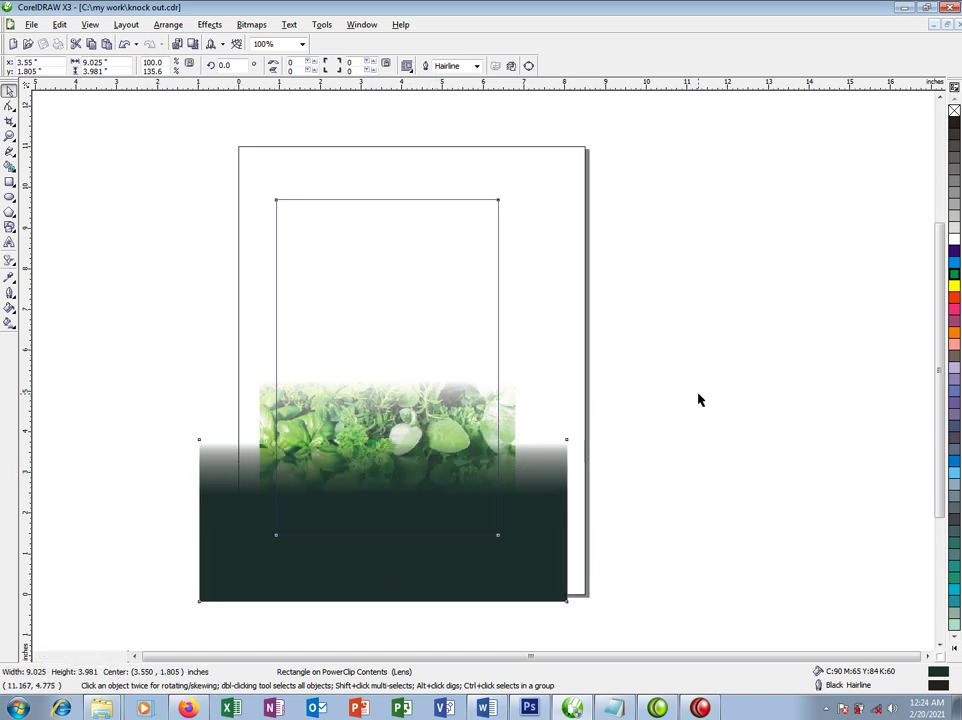
Step: Convert the faded dark rectangle to a 300 dpi RGB bitmap and finish editing the PowerClip contents
left_click(692, 410, "ctrl")
left_click(490, 502, "ctrl")
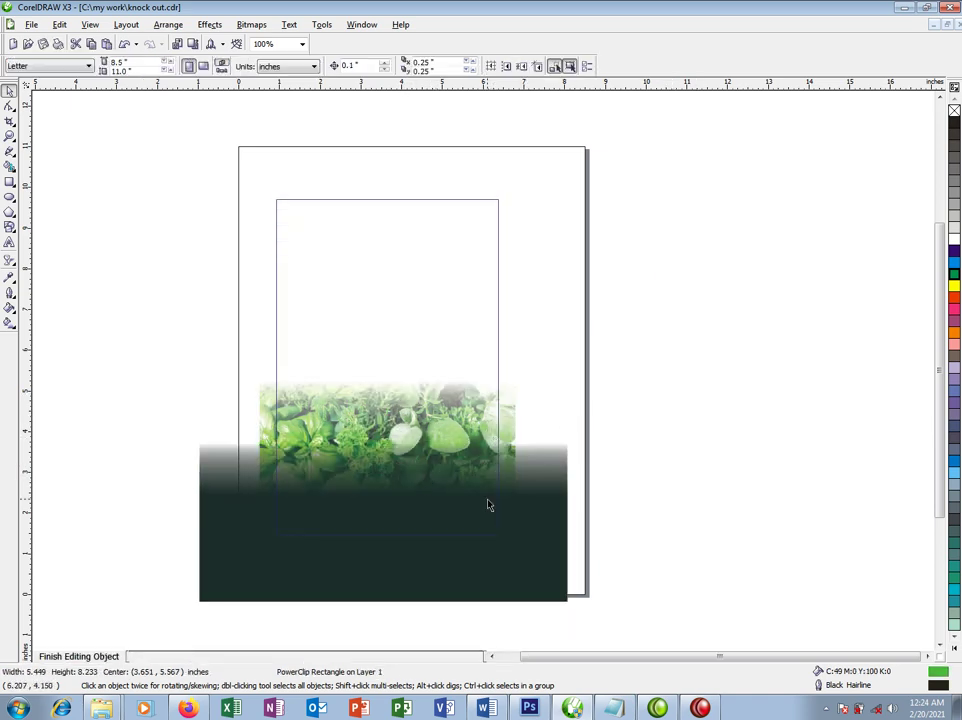
key("alt+b")
key("Return")
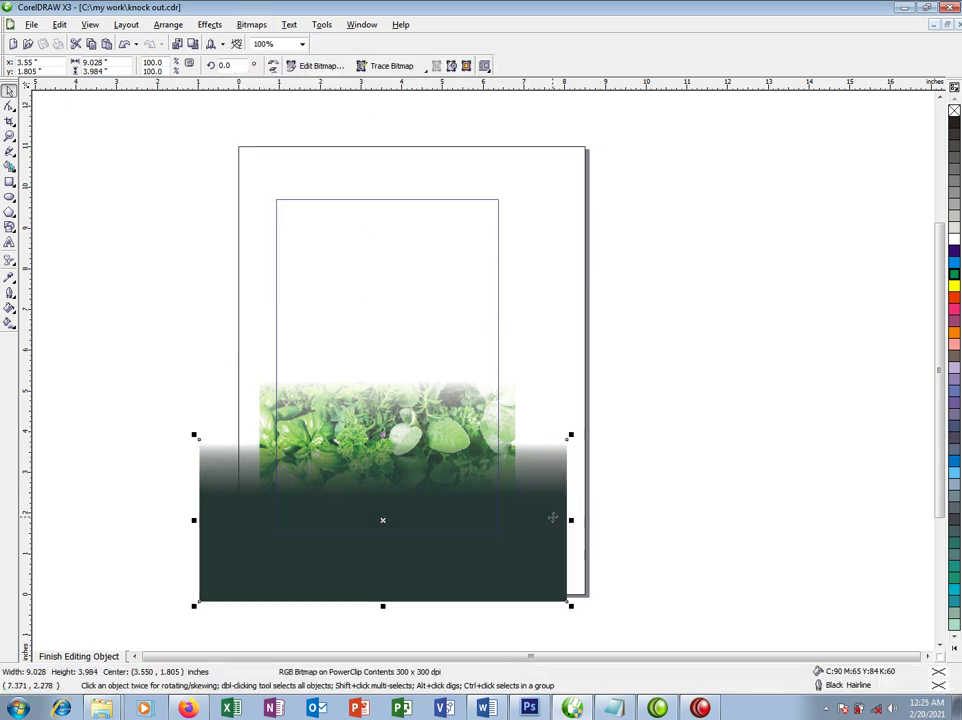
left_click(690, 454, "ctrl")
Step: Give the shaped frame a gold outline 6 pt wide
left_click(447, 283)
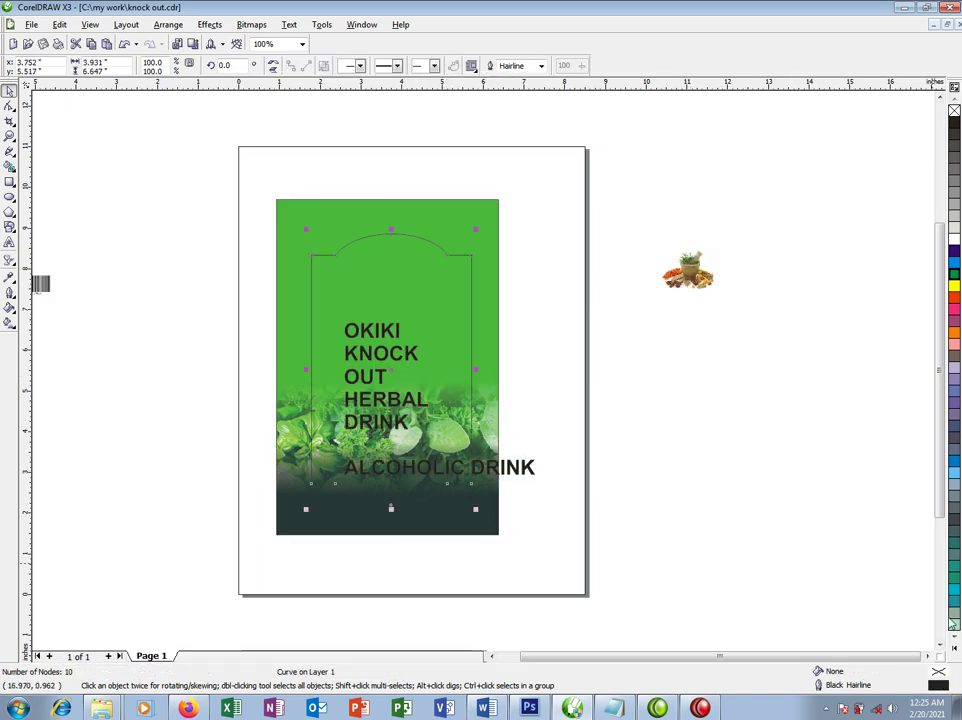
left_click(955, 649)
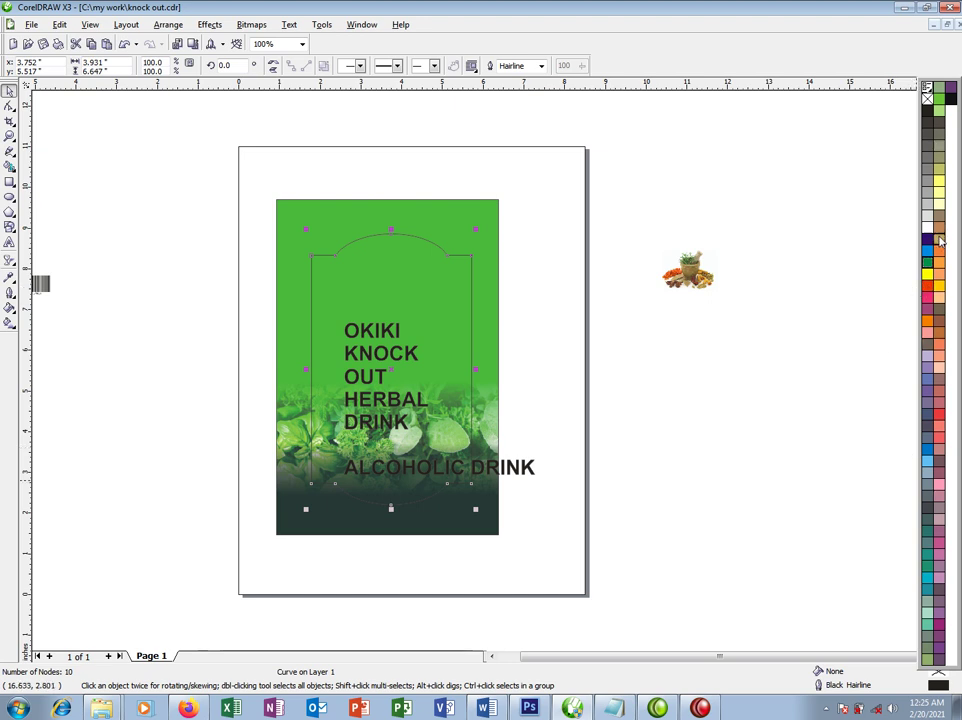
right_click(939, 241)
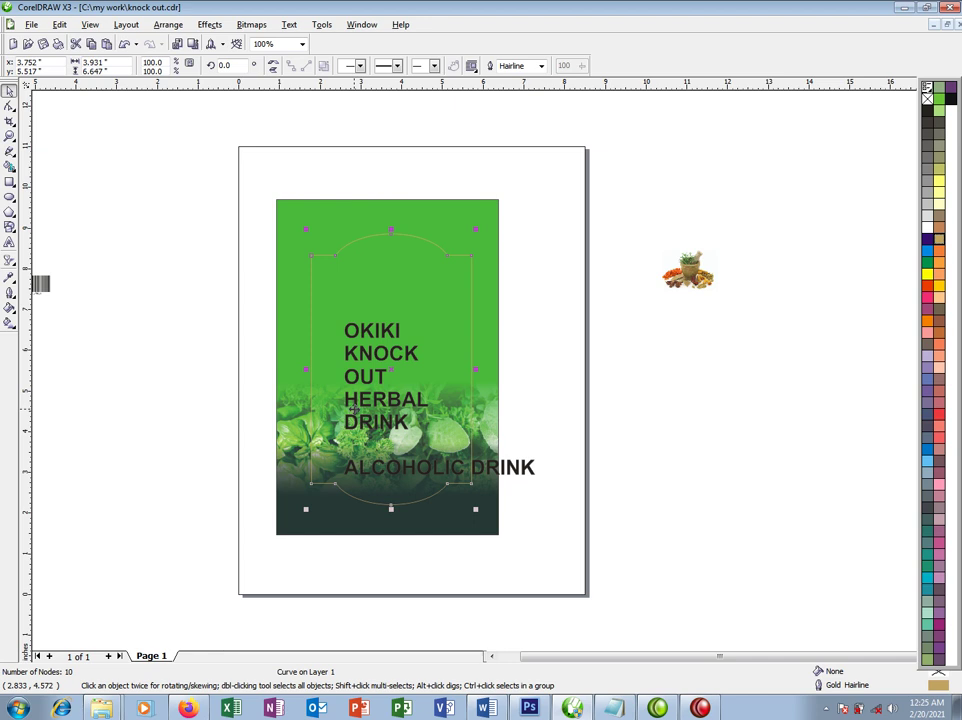
key("F12")
double_click(377, 281)
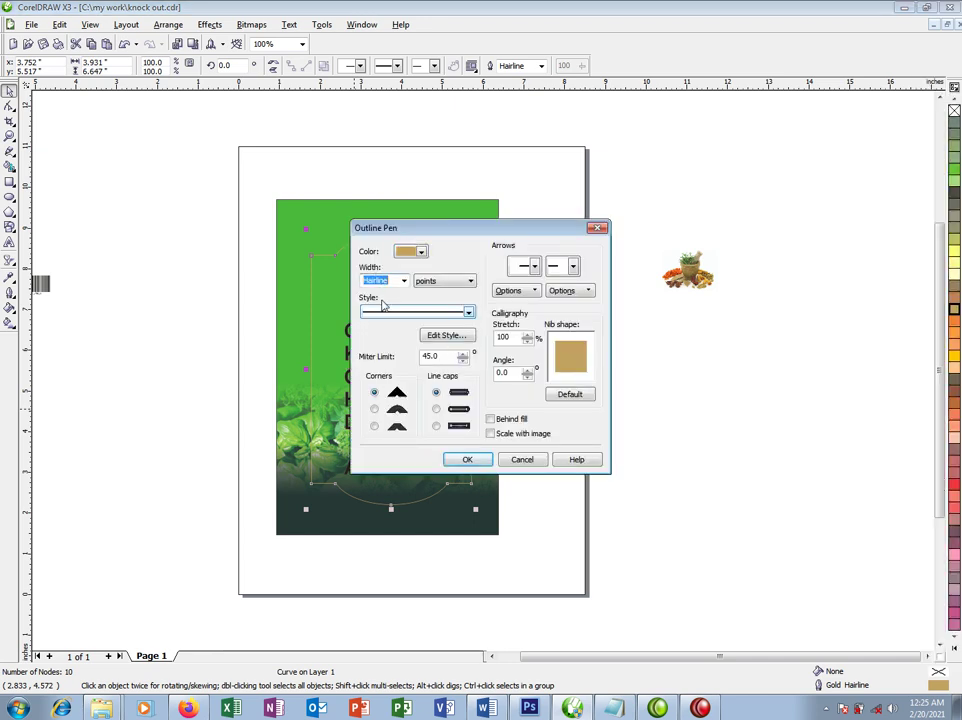
type("6")
key("Return")
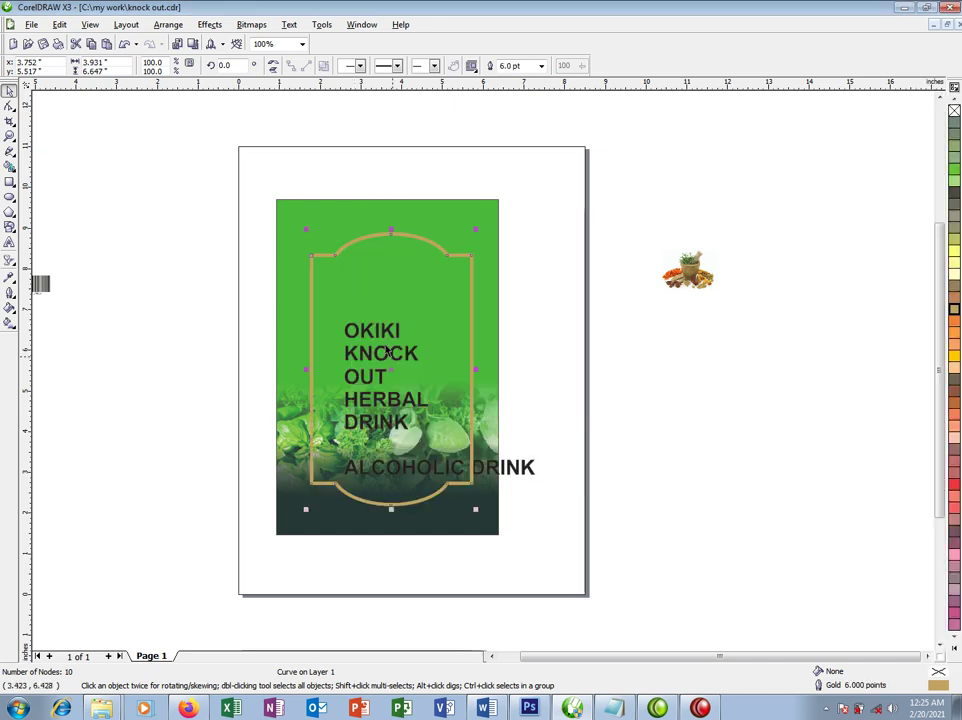
Step: Set the shaped frame's outline width to 12 pt
key("F12")
double_click(377, 281)
type("12")
key("Return")
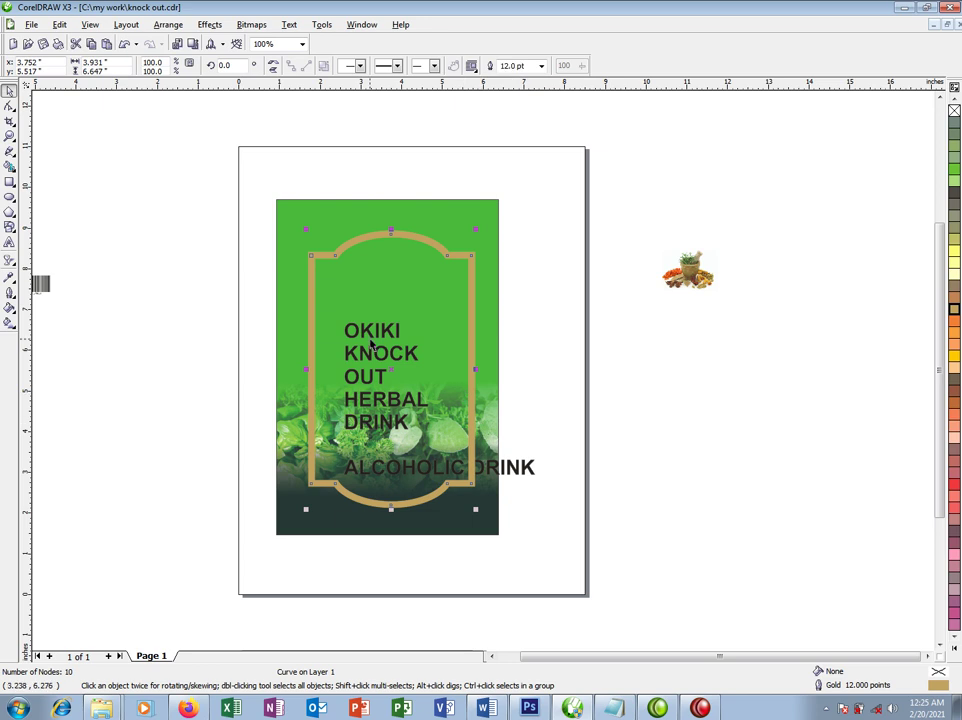
Step: Move the OKIKI text up beneath the frame's upper arch and fill it with white
left_click_drag(371, 345, 402, 268)
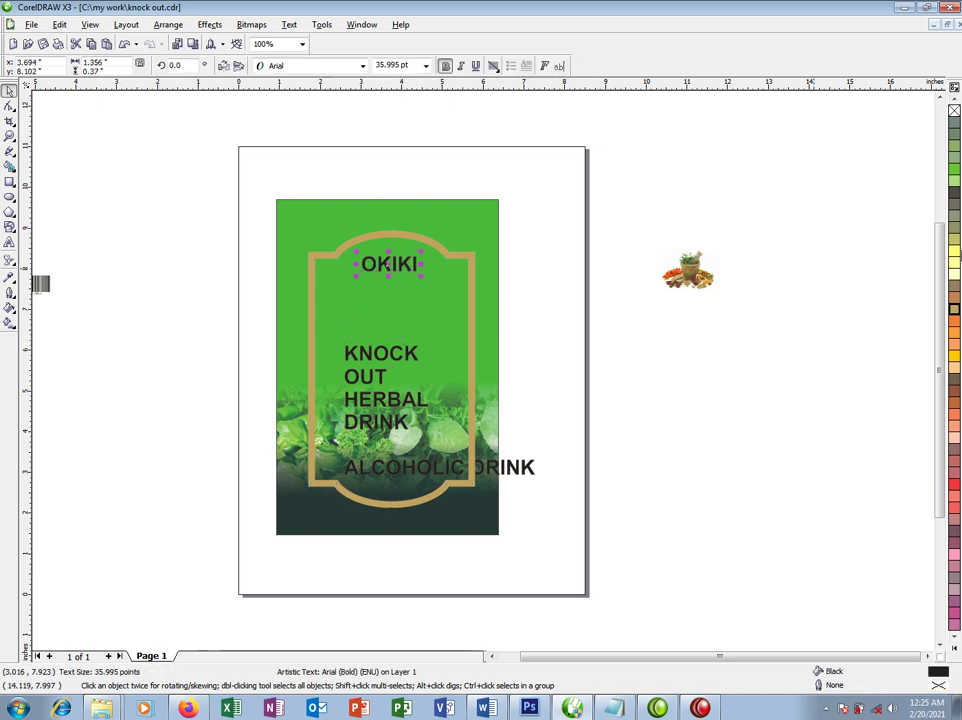
left_click(955, 652)
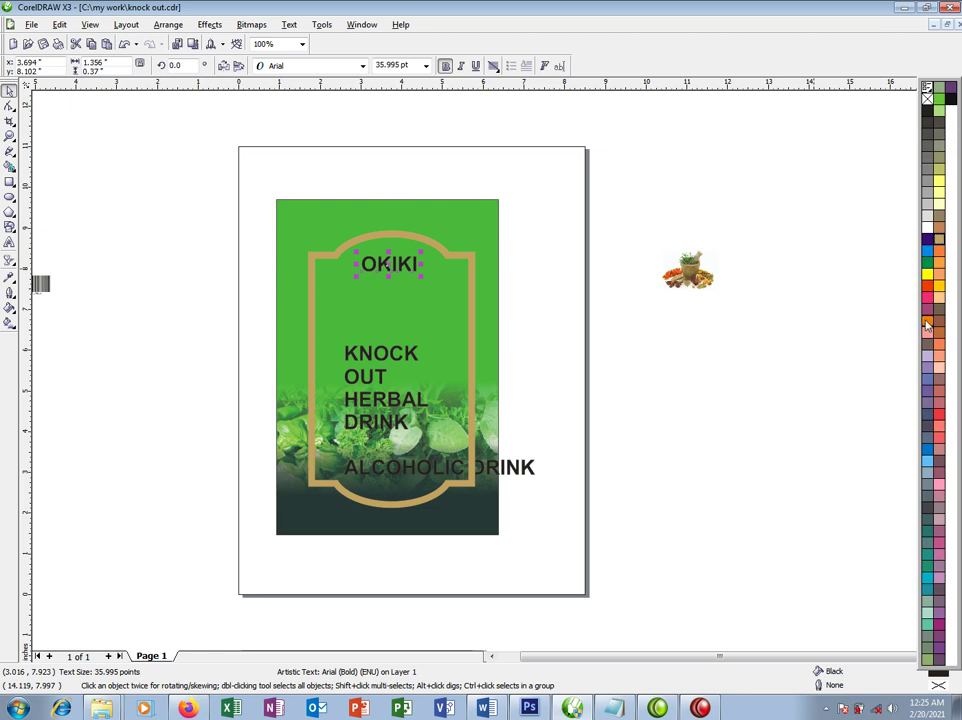
left_click(928, 227)
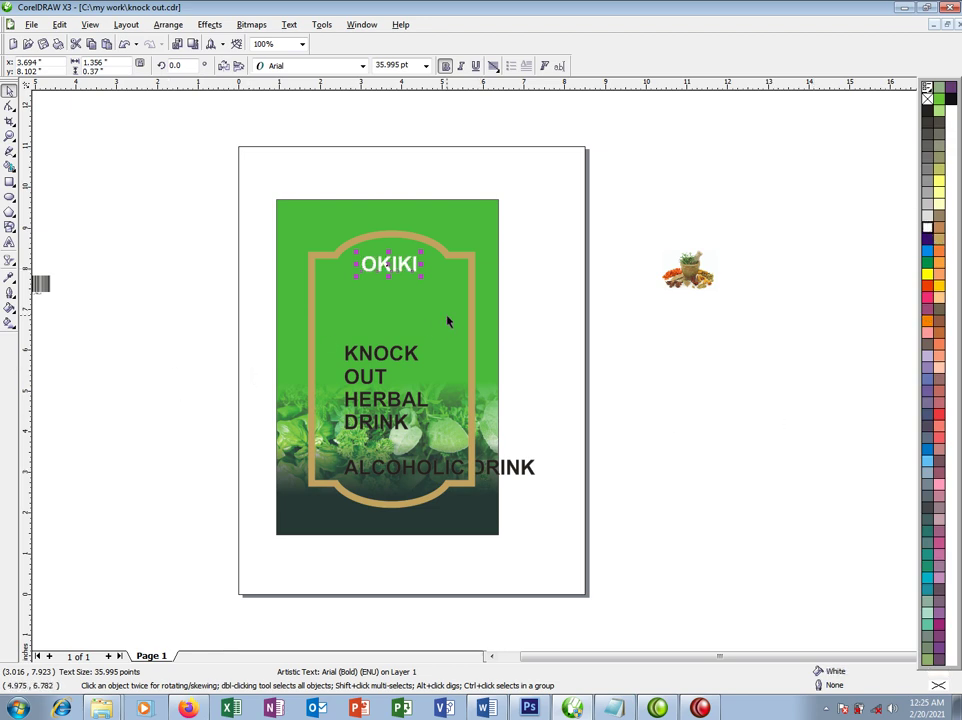
Step: Remove the green background rectangle's outline and center the shaped frame on that rectangle
left_click(484, 215)
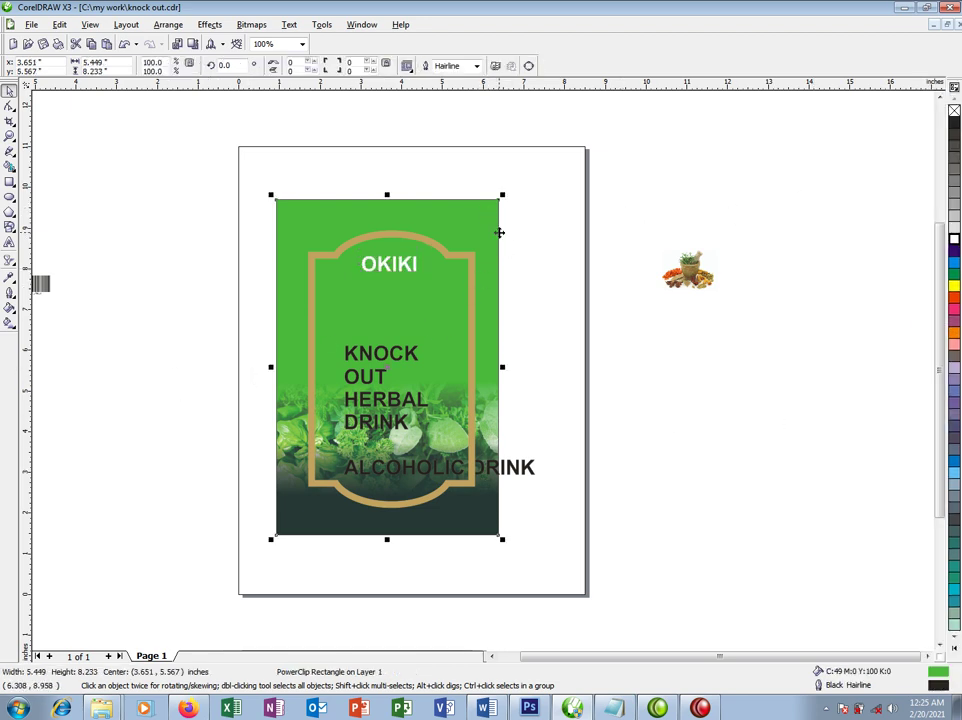
right_click(954, 112)
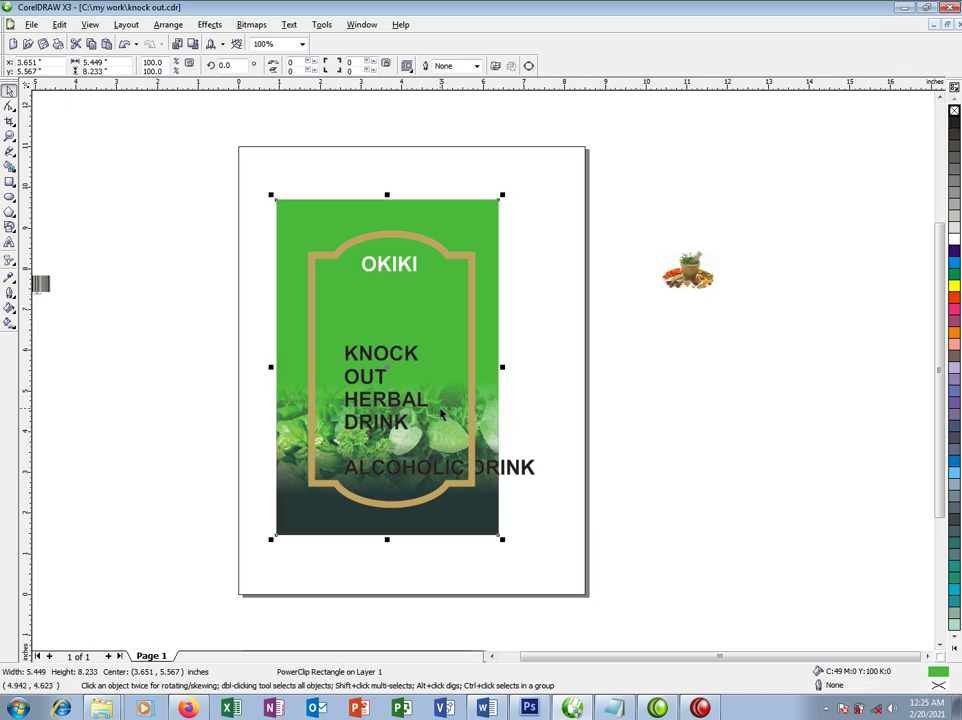
left_click(440, 232)
left_click(426, 263, "shift")
left_click(436, 266, "shift")
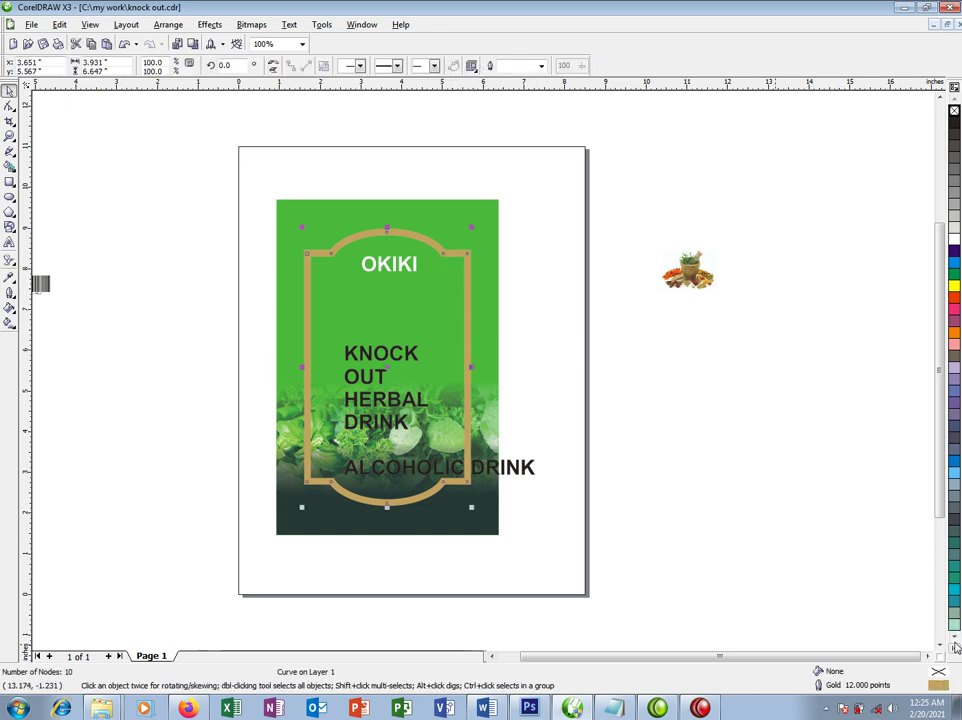
Step: Change the shaped frame's outline color to a deeper gold, C16 M46 Y94 K0
double_click(940, 684)
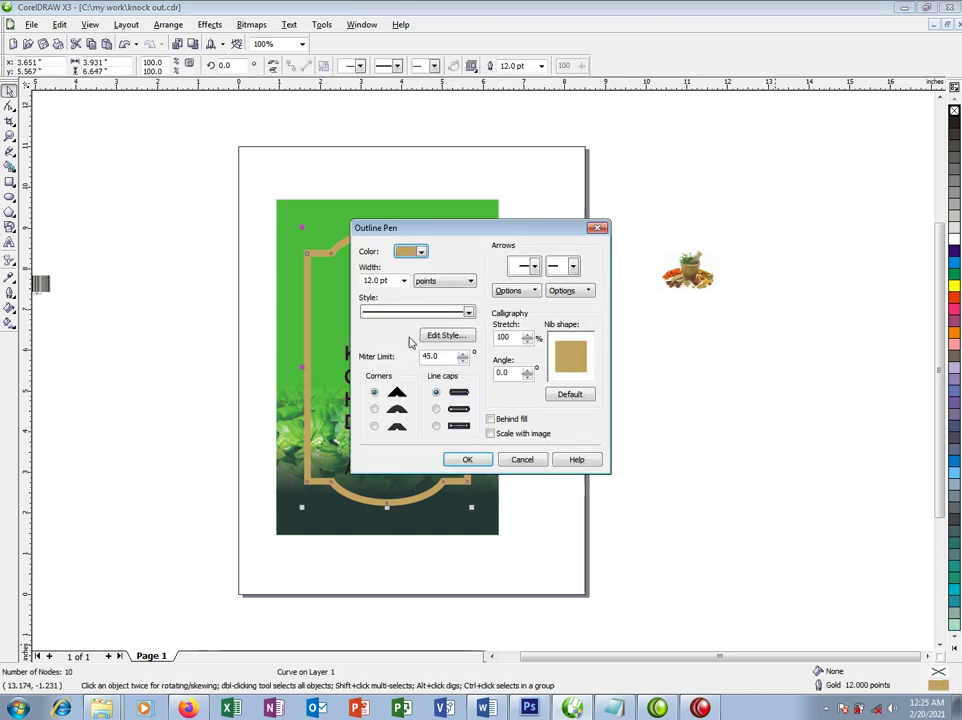
left_click(421, 252)
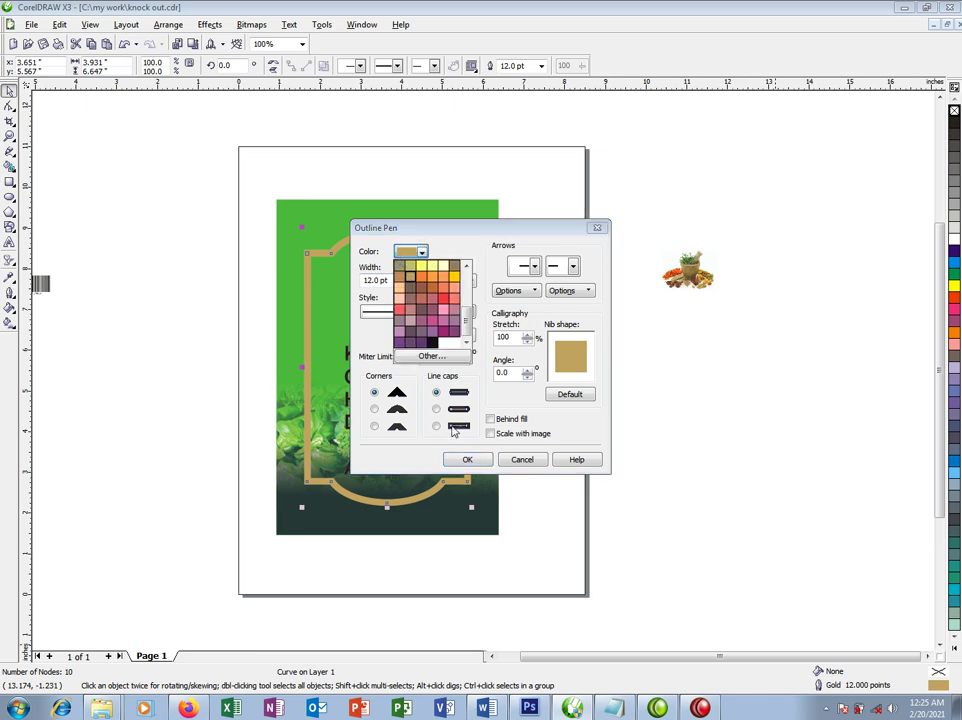
left_click(425, 356)
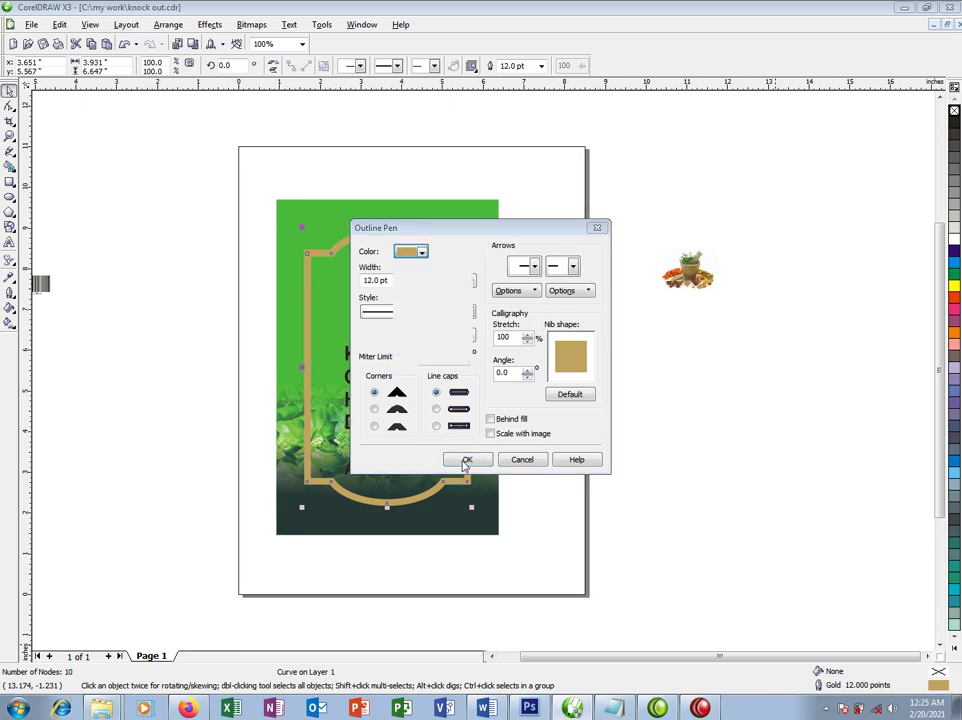
left_click(479, 391)
left_click(474, 361)
mouse_move(454, 351)
left_mouse_down()
mouse_move(456, 300)
mouse_move(457, 333)
left_mouse_up()
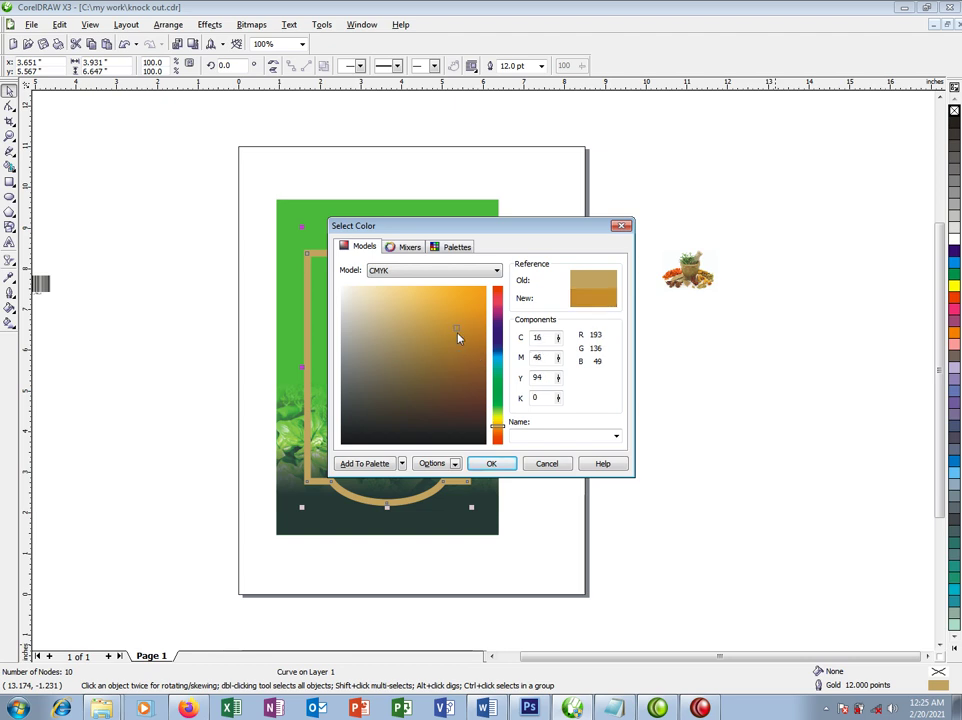
left_click(488, 462)
left_click(462, 457)
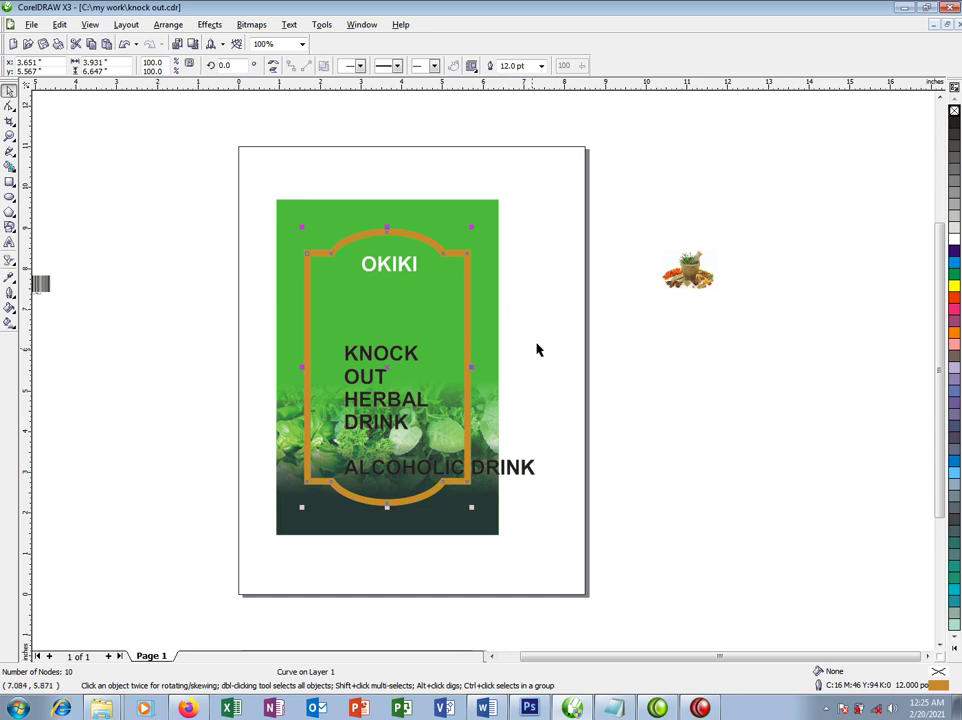
left_click(531, 384)
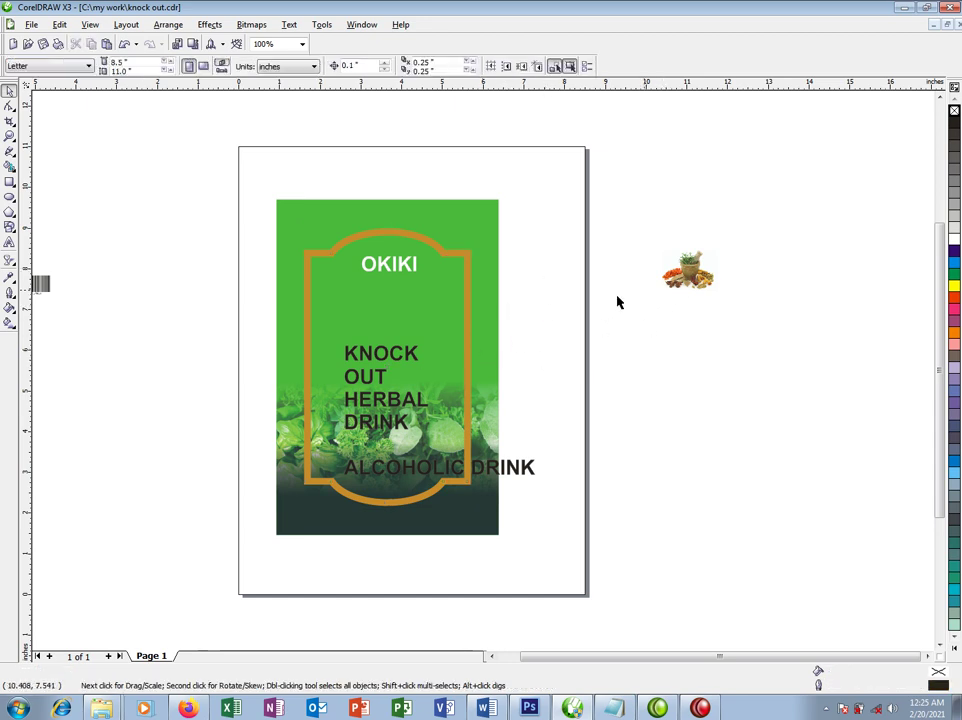
Step: Draw a rectangle about 0.98 by 1.47 inches beside the page, convert it to curves and delete its lower-left node
left_click(9, 182)
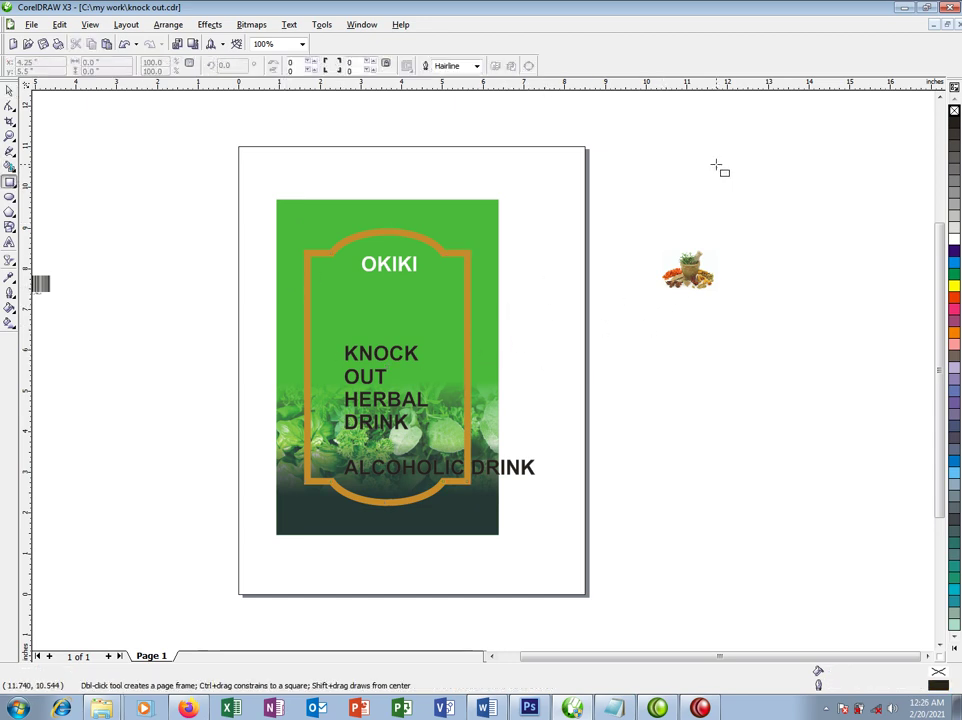
mouse_move(609, 136)
left_mouse_down()
mouse_move(651, 210)
mouse_move(651, 180)
mouse_move(650, 196)
left_mouse_up()
key("space")
key("ctrl+q")
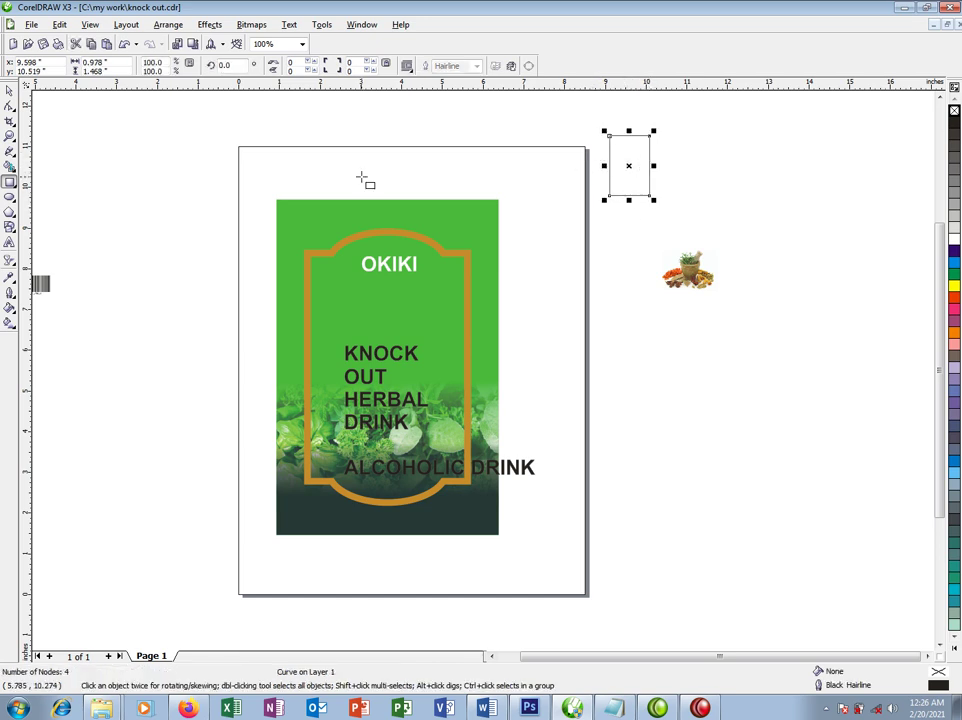
left_click(9, 105)
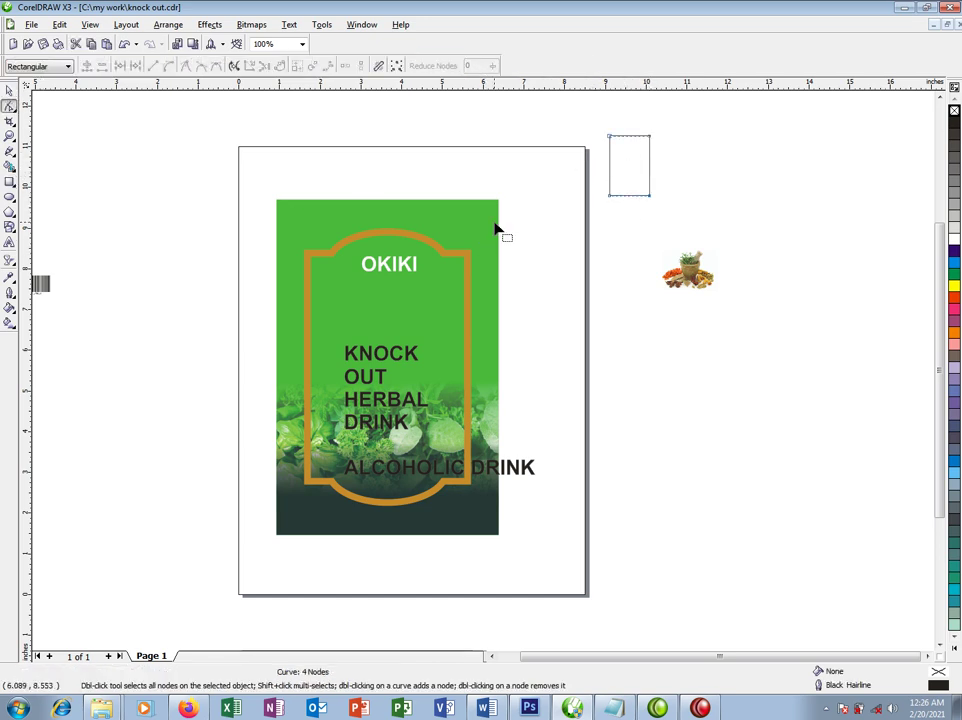
double_click(610, 136)
key("ctrl+z")
left_click(610, 196)
double_click(610, 197)
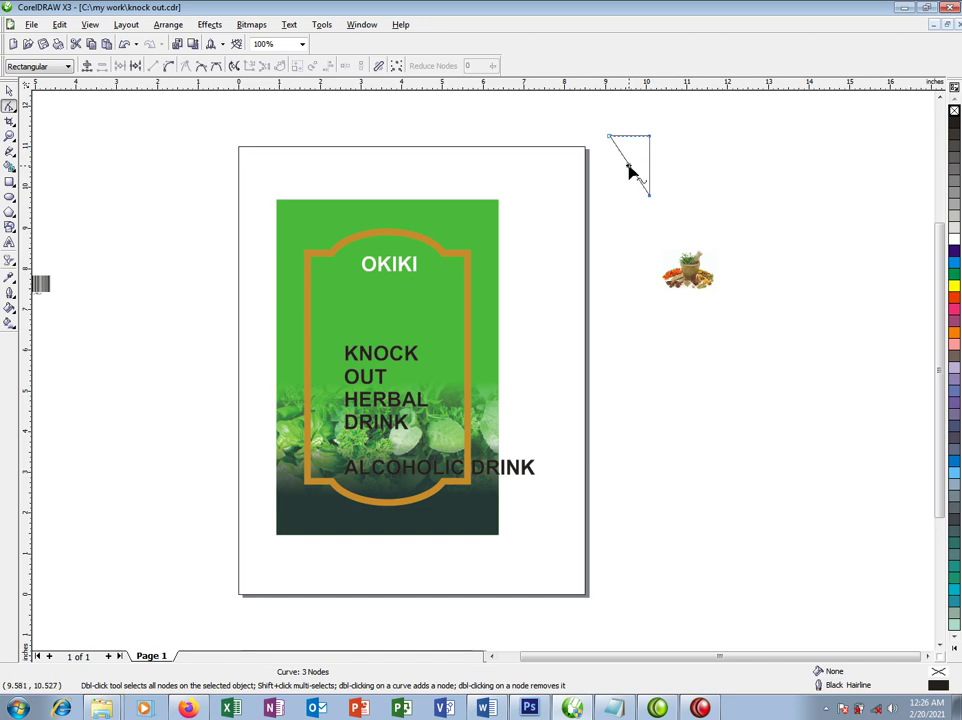
Step: Reshape the triangle into half a shield by raising its upper-right node and curving its diagonal side outward and its top edge inward
right_click(628, 164)
left_click(656, 216)
left_click_drag(632, 174, 650, 124)
right_click(627, 134)
key("Escape")
right_click(631, 126)
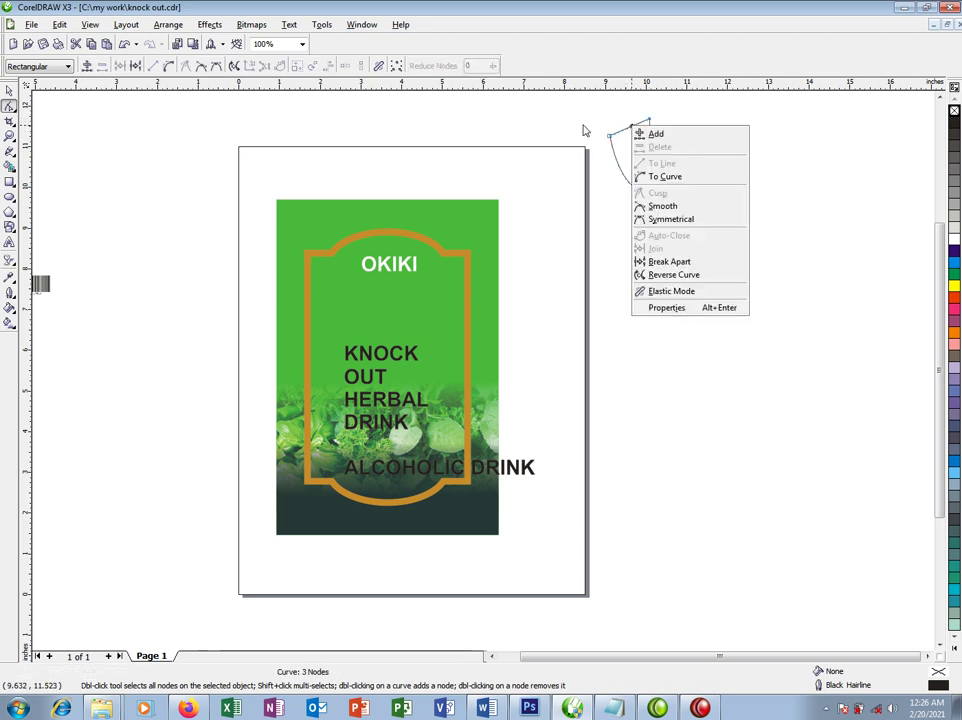
left_click(665, 176)
left_click_drag(630, 136, 672, 156)
Step: Mirror a copy of the half shield horizontally alongside the original and weld the two halves into one shield
key("space")
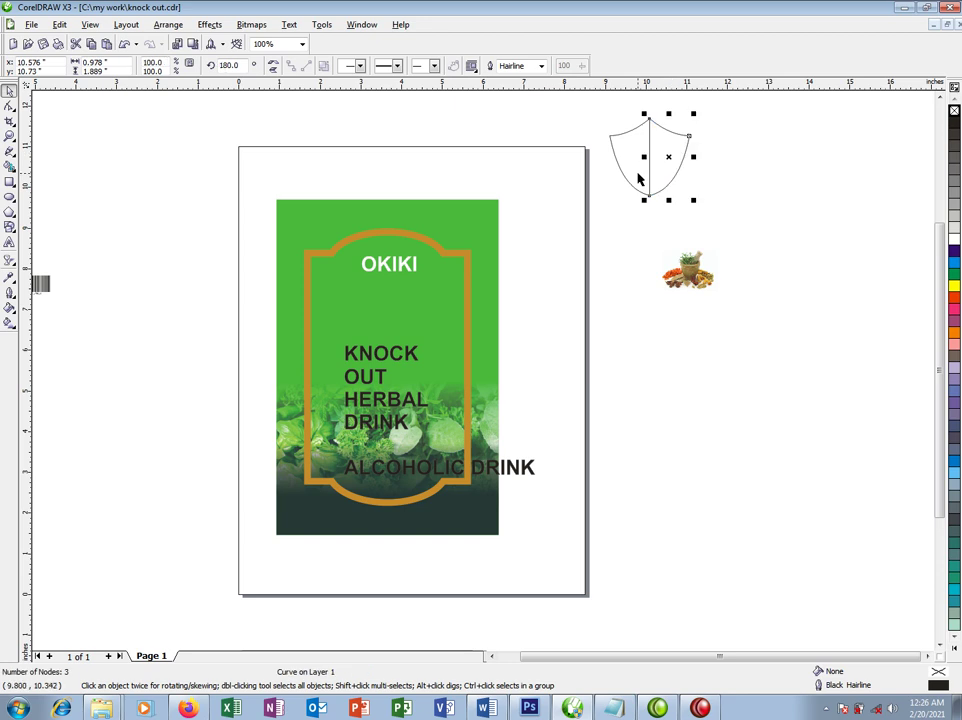
left_click(617, 163, "shift")
left_click(357, 65)
Step: Copy all properties of the shaped frame onto the shield and fill the shield with white
left_click_drag(429, 275, 640, 178)
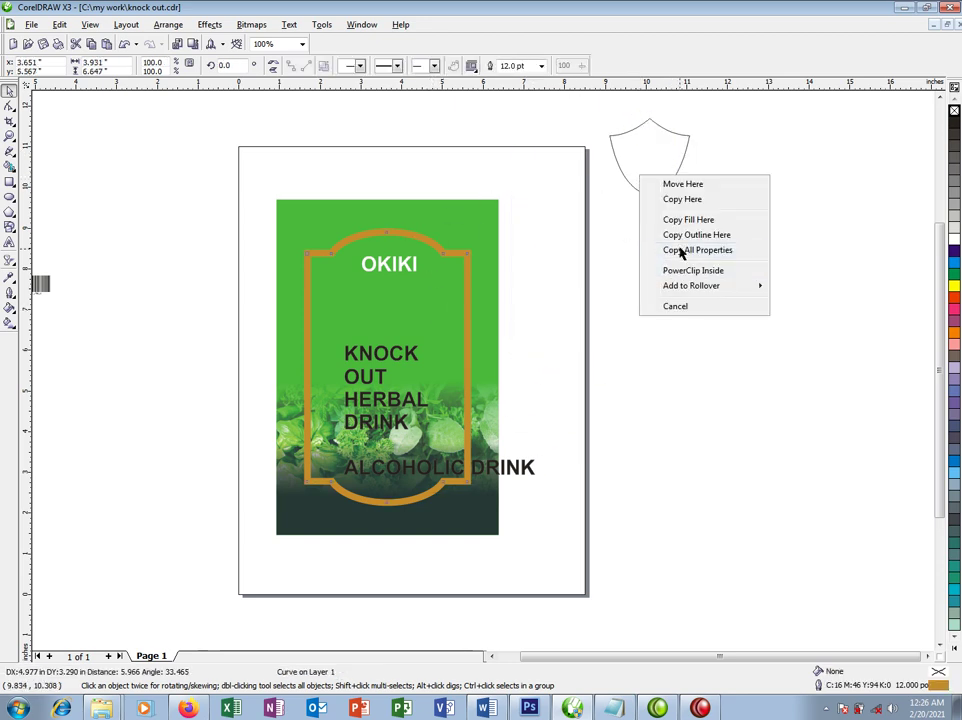
left_click(681, 251)
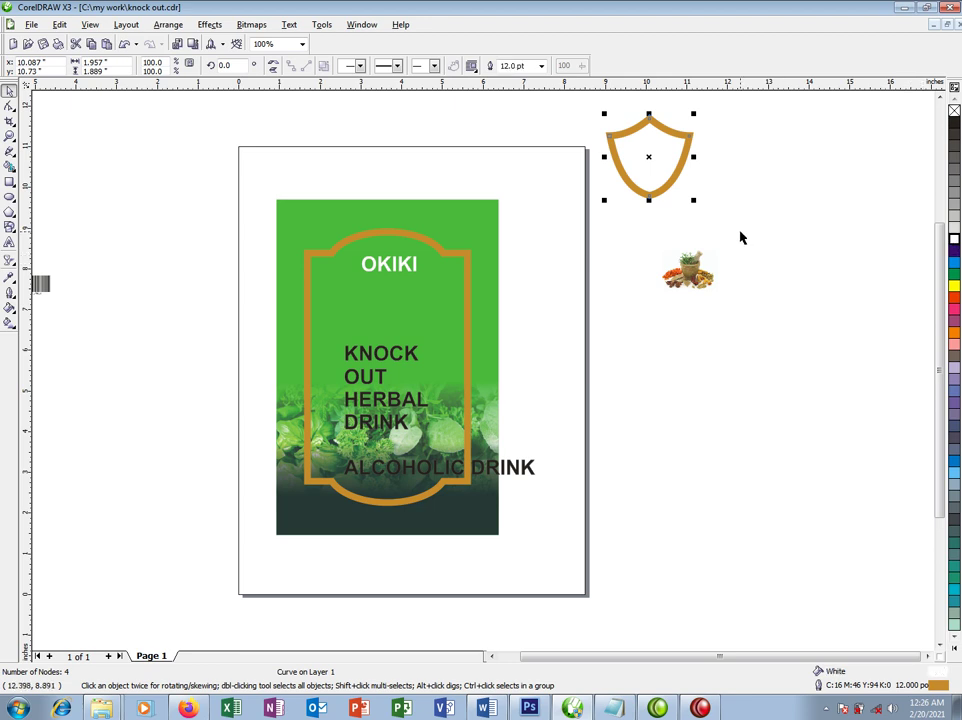
Step: Move the shield below the OKIKI text in the frame and place the mortar-and-herbs picture inside the shield
left_click_drag(633, 167, 369, 328)
left_click_drag(688, 287, 384, 325)
left_click(418, 367)
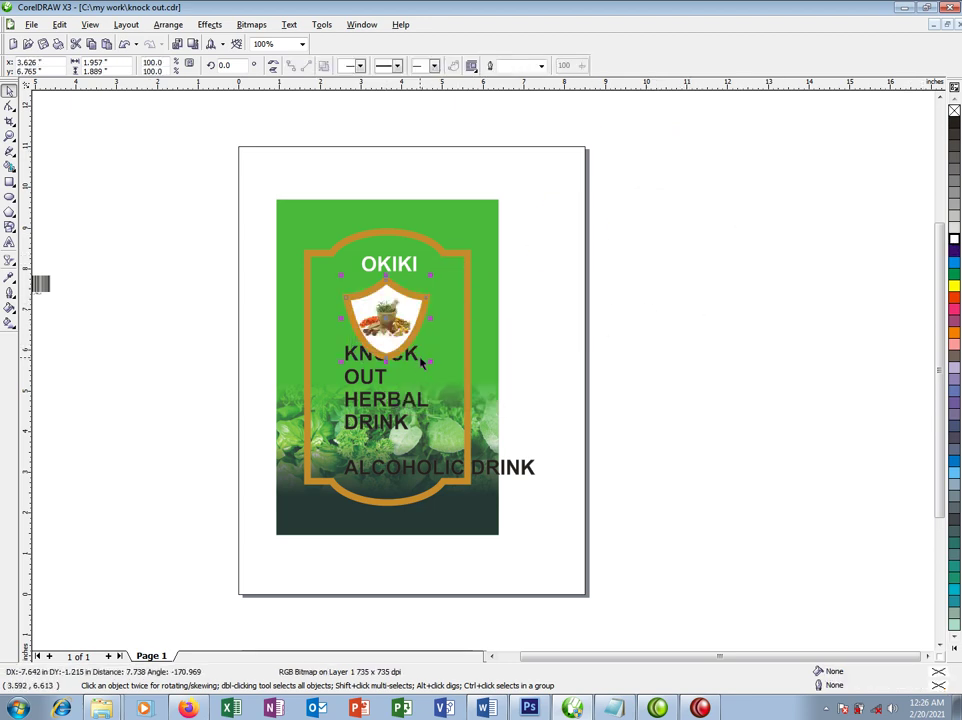
Step: Edit the picture inside the shield, enlarging it to about 2.6 by 1.95 inches and shifting it down so the mortar fills the shield
key("F2")
left_click_drag(247, 189, 555, 543)
scroll(466, 296, "up", 1)
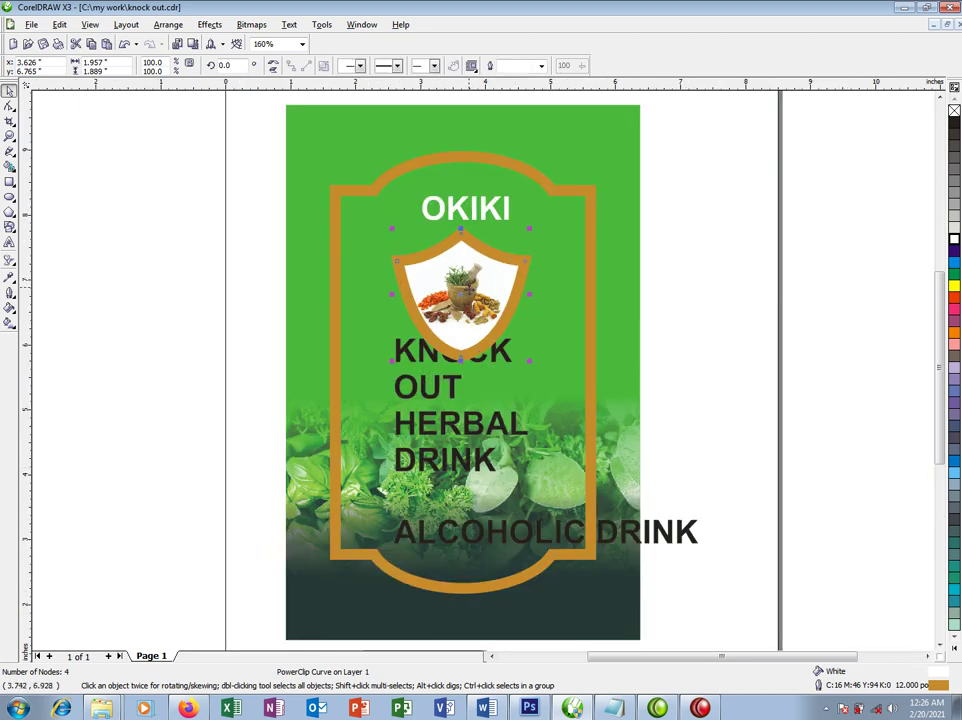
left_click(466, 296, "ctrl")
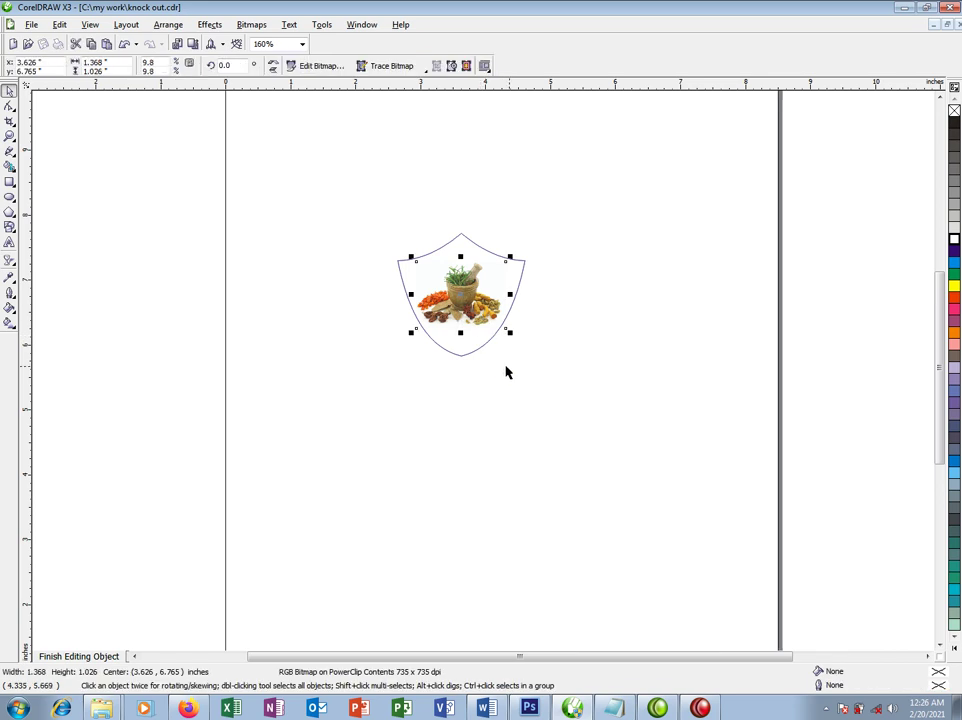
left_click_drag(511, 333, 550, 376)
left_click_drag(479, 299, 479, 319)
left_click_drag(543, 251, 549, 246)
left_click(507, 213, "ctrl")
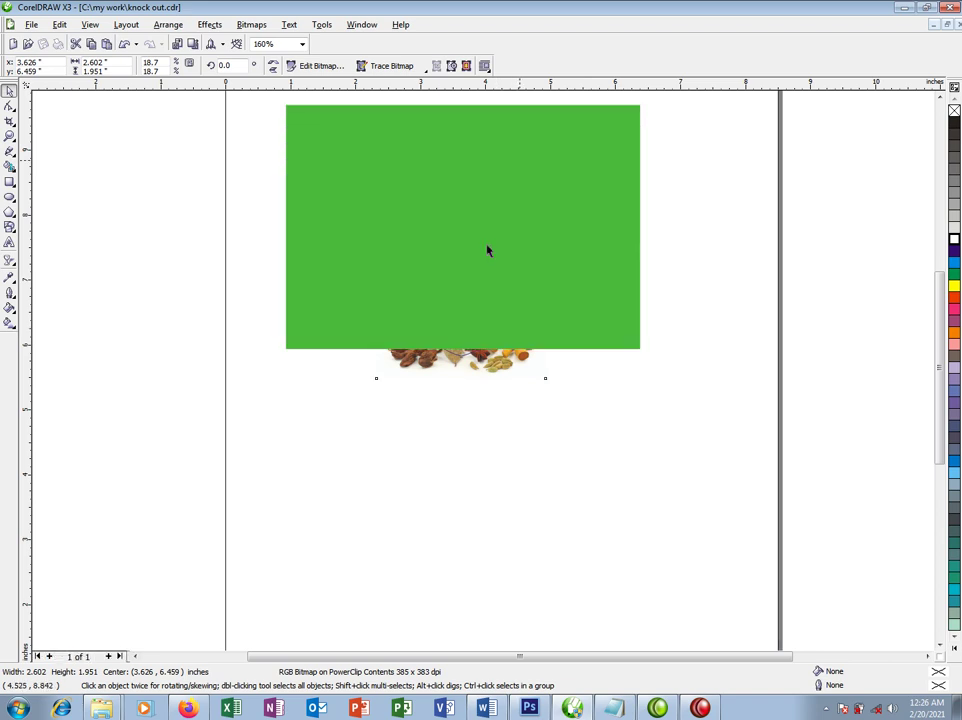
Step: Shrink the shield slightly and move it up to sit just below the OKIKI text
scroll(682, 397, "down", 2)
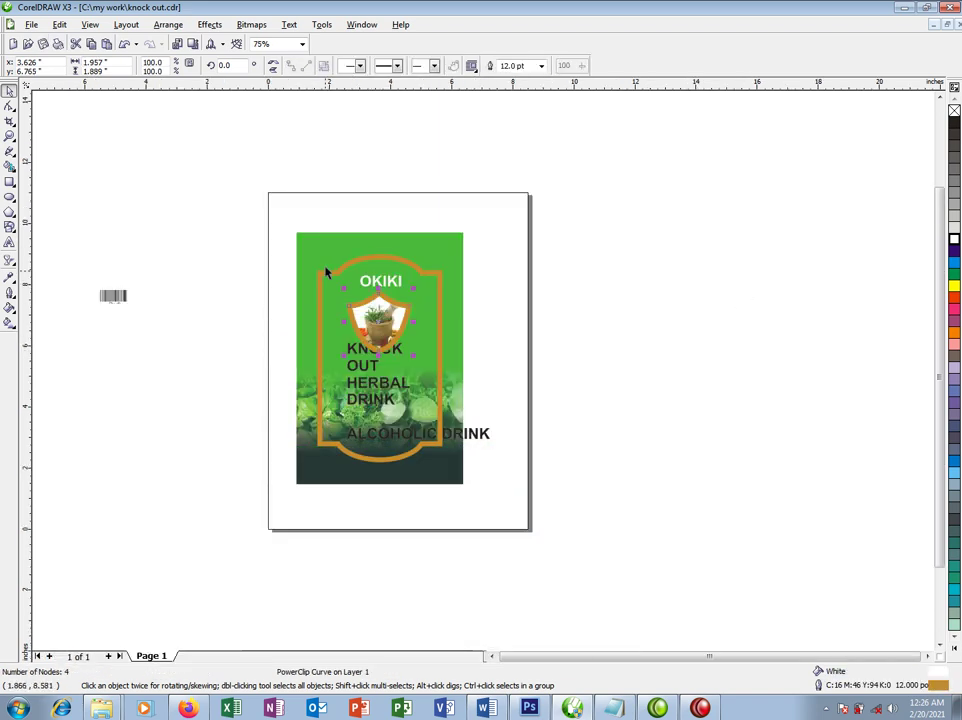
scroll(453, 368, "up", 2)
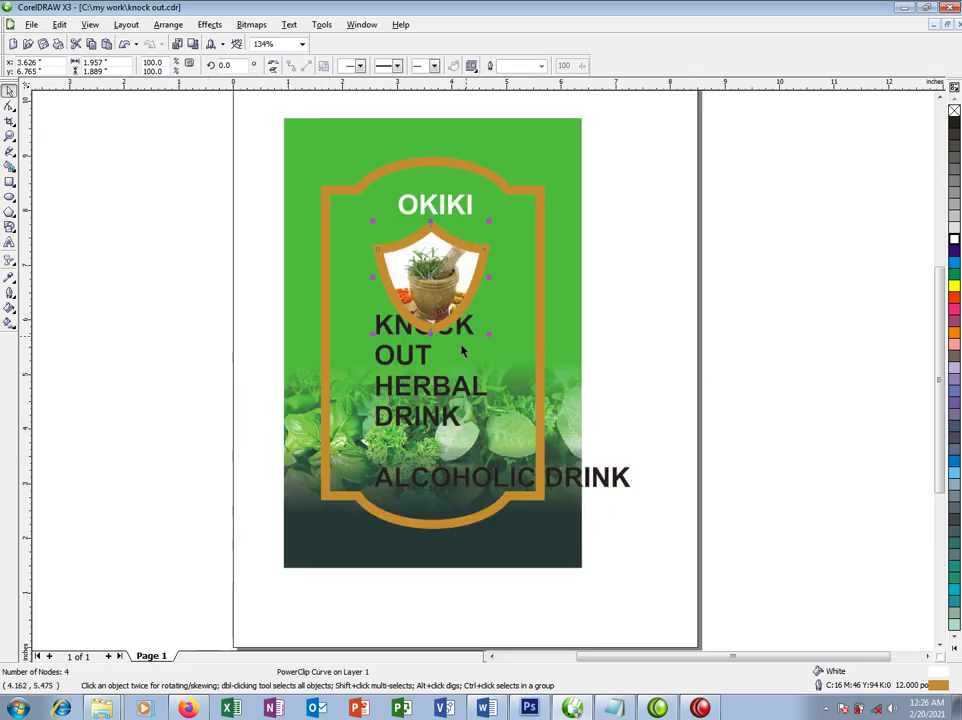
left_click_drag(488, 335, 475, 322)
left_click_drag(441, 284, 441, 259)
Step: Move KNOCK below the shield, colour KNOCK and OUT white, shift them slightly left and group the two words
mouse_move(449, 332)
left_mouse_down()
mouse_move(424, 355)
mouse_move(434, 341)
left_mouse_up()
left_click(423, 356, "shift")
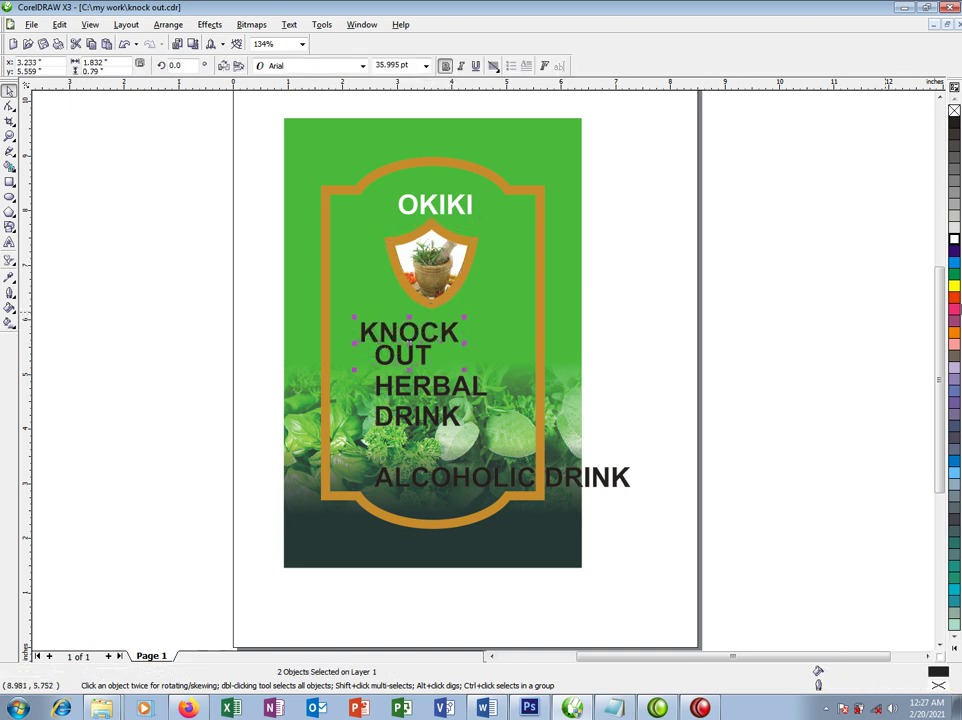
left_click(955, 240)
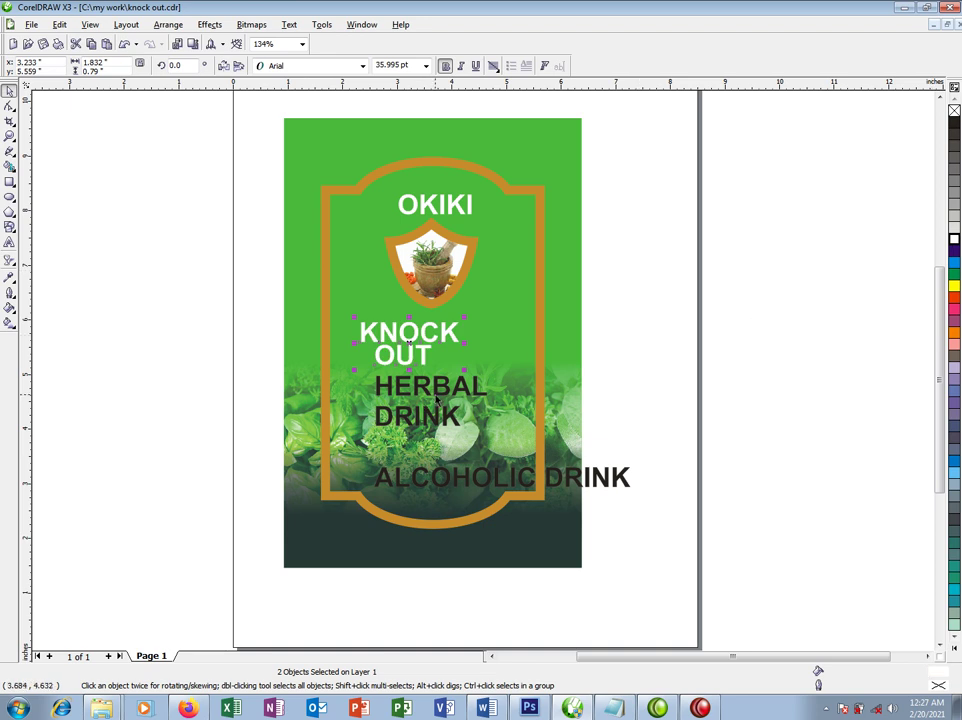
key("Left")
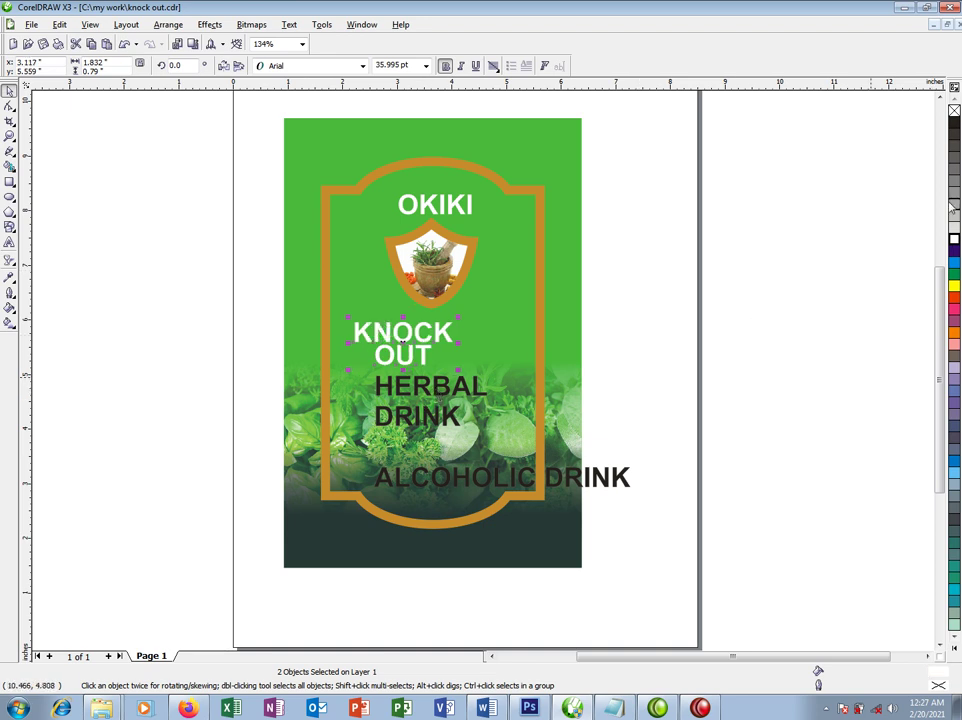
key("ctrl+g")
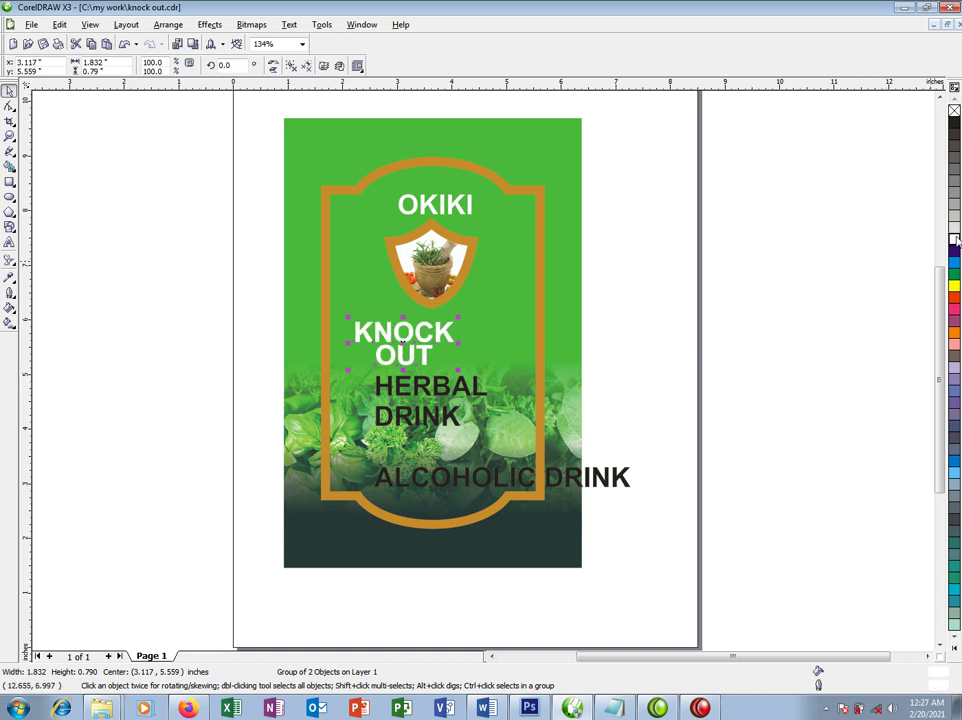
Step: Give the KNOCK OUT group a 3-point outline and enlarge it to about 2.94 by 1.27 inches, centred beneath the shield
key("F12")
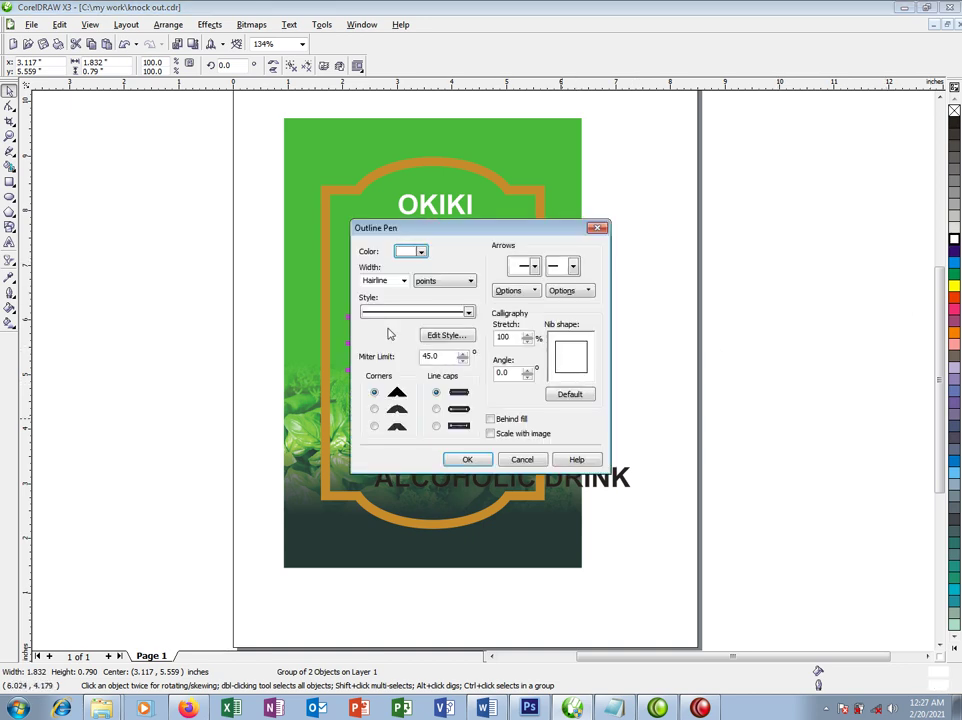
double_click(379, 280)
type("3")
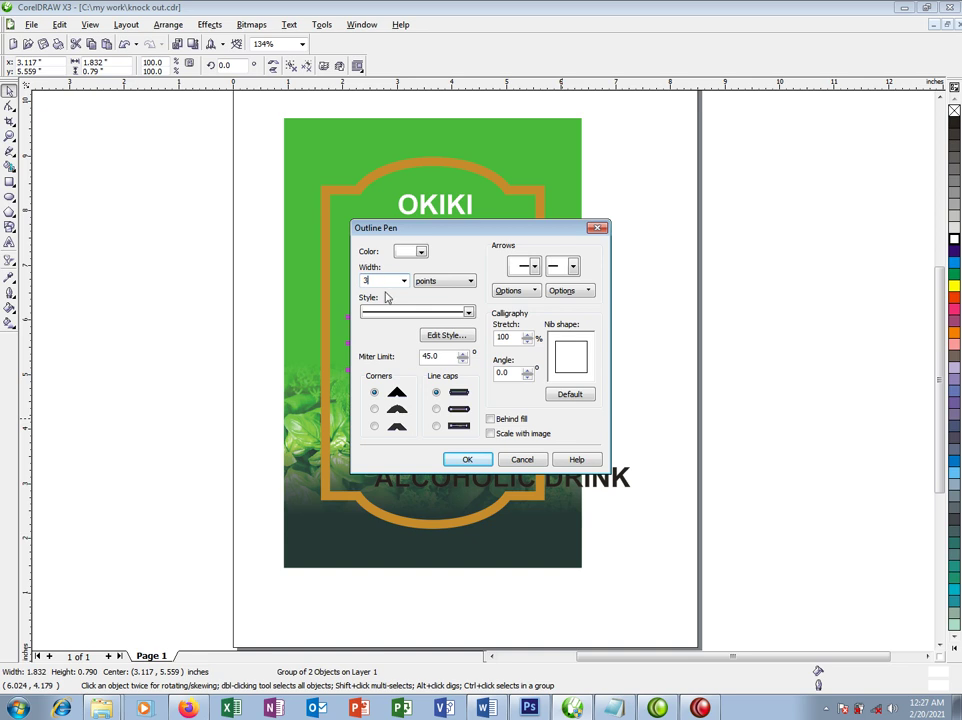
left_click(475, 459)
left_click_drag(447, 330, 548, 281)
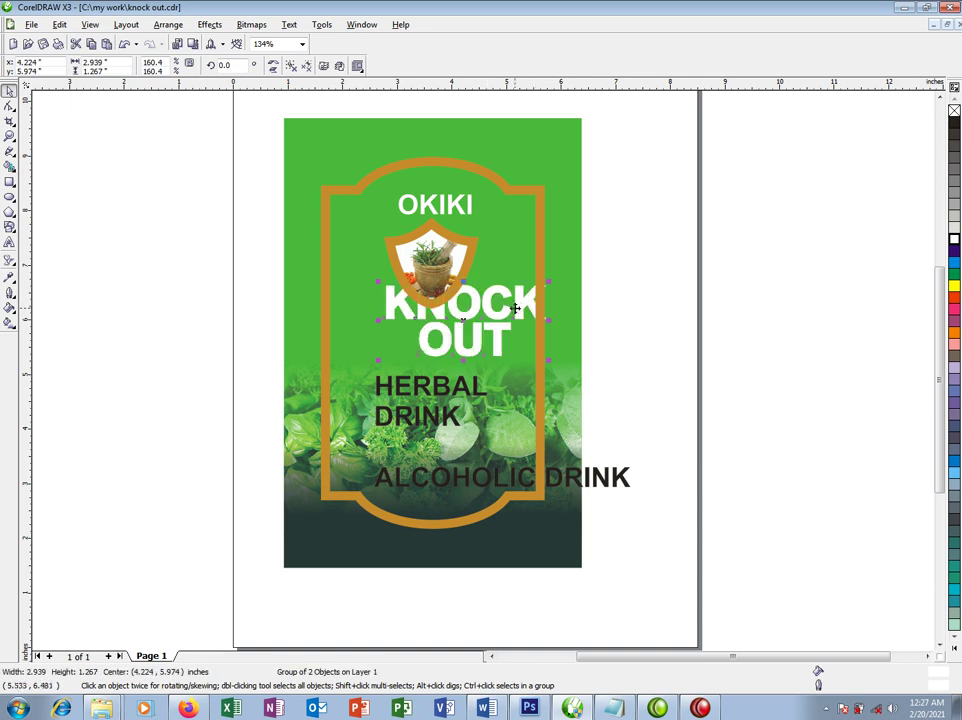
left_click_drag(463, 320, 434, 339)
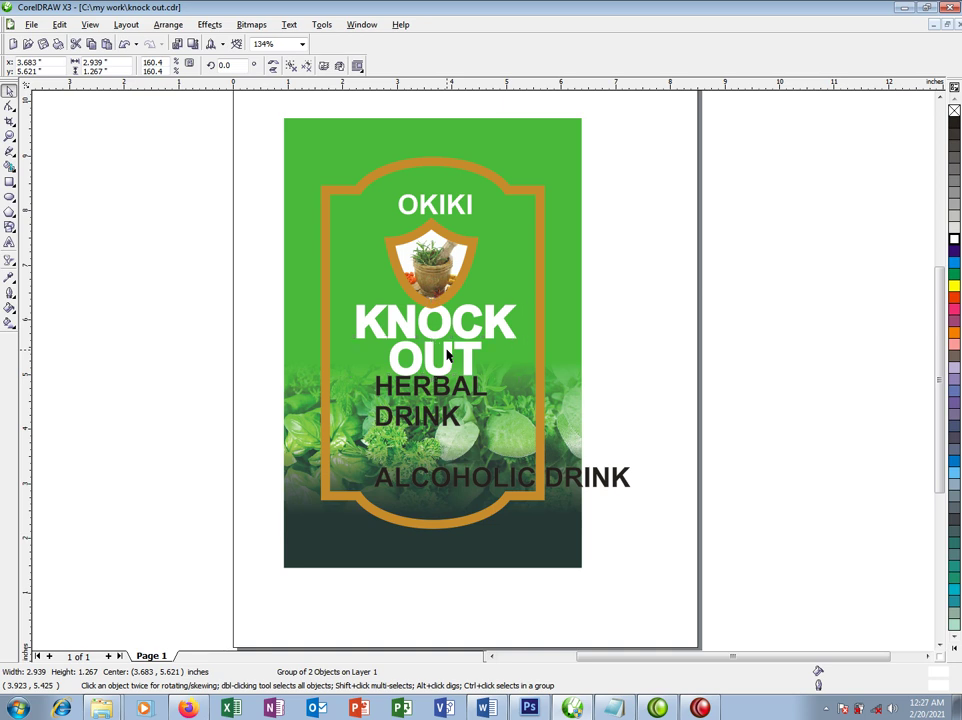
Step: Bend the KNOCK OUT group into a downward curve with an envelope and move it up to wrap around the shield's lower tip
left_click(9, 261)
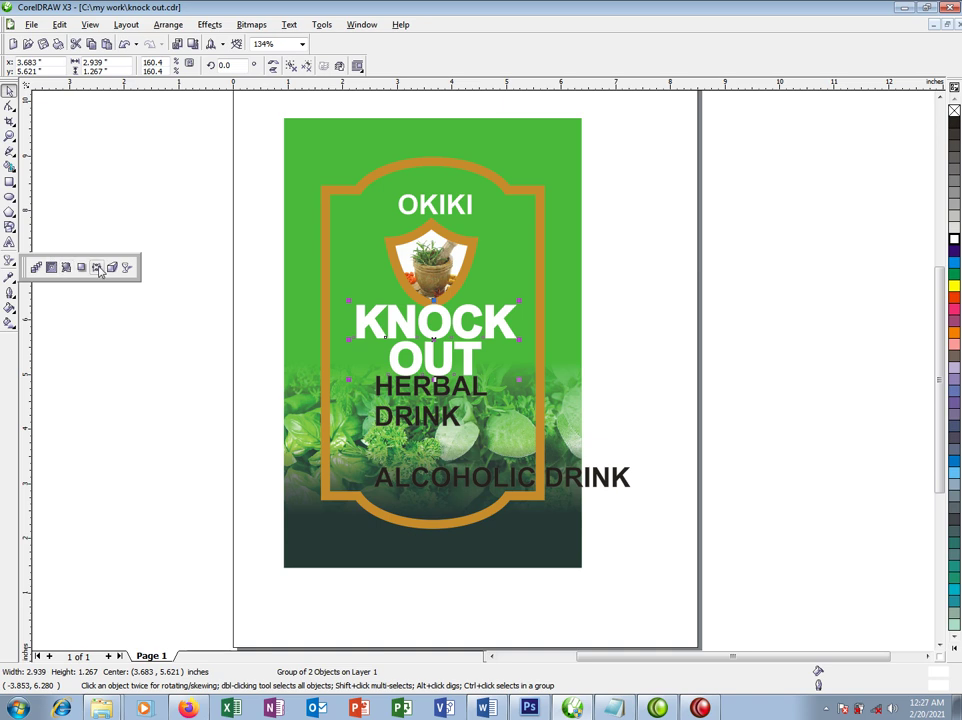
left_click(96, 267)
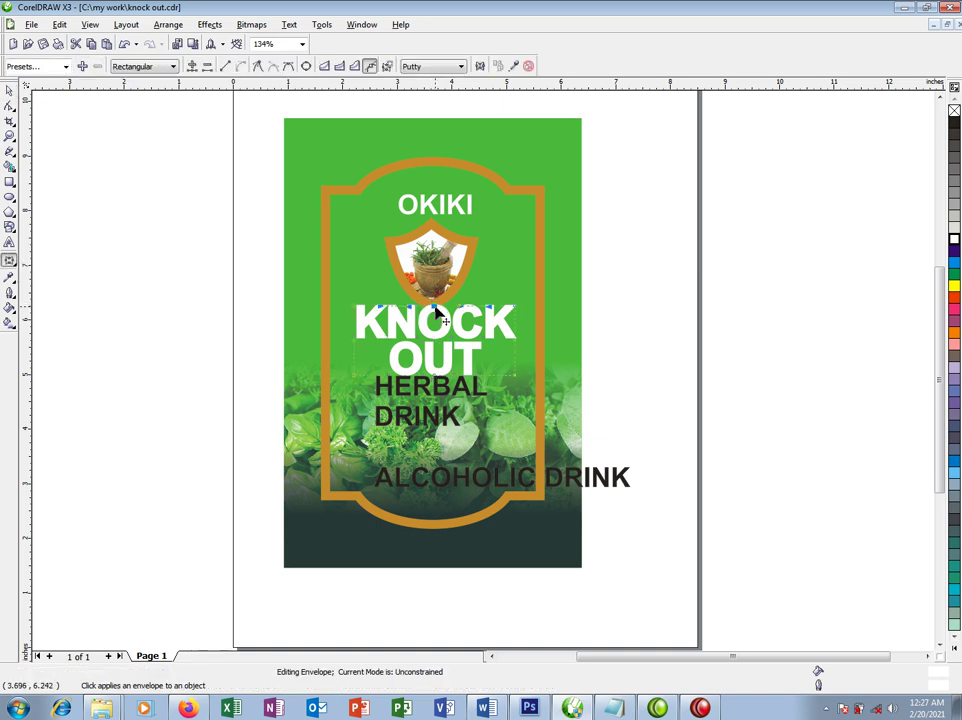
left_click_drag(437, 313, 436, 408)
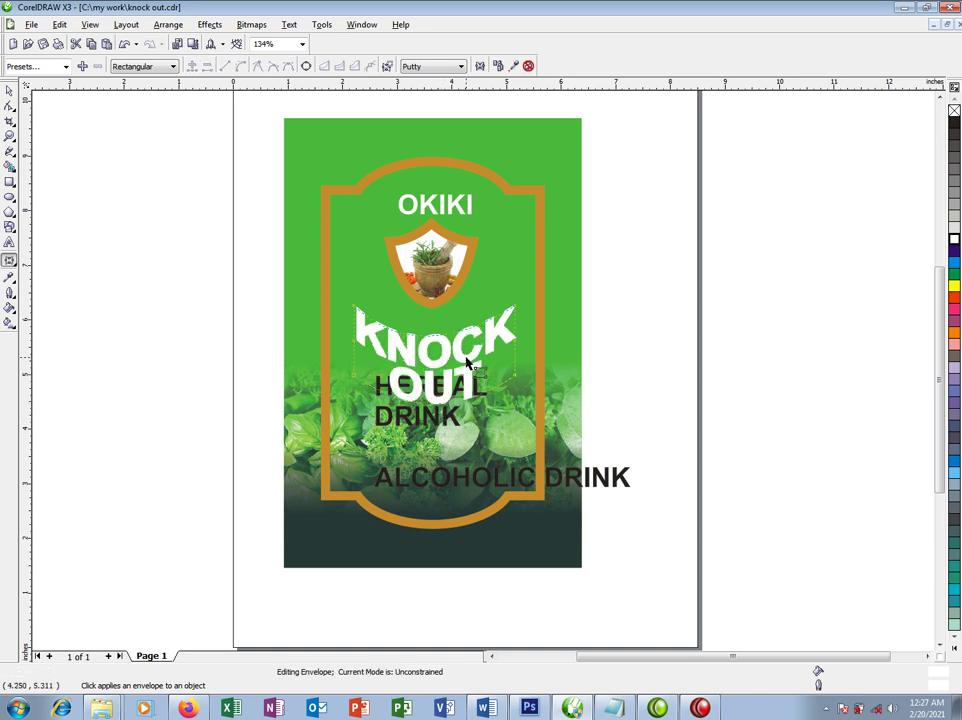
key("space")
left_click_drag(493, 337, 493, 306)
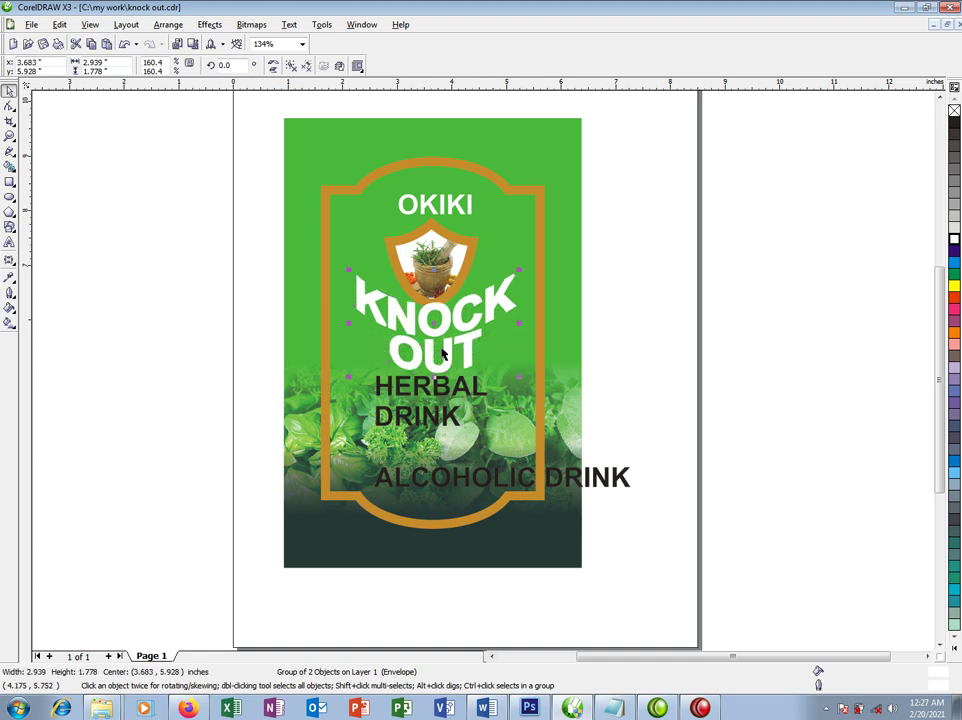
Step: Try a deeper envelope curve and a narrower width for the KNOCK OUT text, and undo these changes
key("space")
left_click_drag(441, 381, 441, 405)
mouse_move(441, 322)
left_mouse_down()
mouse_move(438, 311)
mouse_move(437, 331)
mouse_move(455, 318)
left_mouse_up()
key("space")
mouse_move(520, 310)
left_mouse_down()
mouse_move(511, 305)
mouse_move(505, 318)
left_mouse_up()
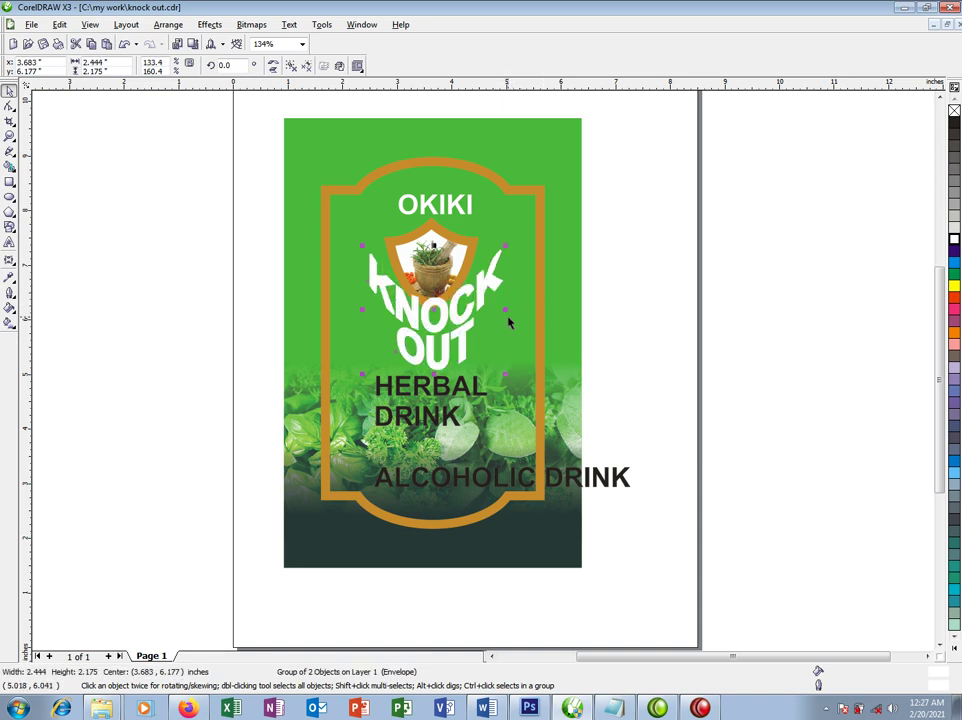
key("ctrl+z")
key("ctrl+z")
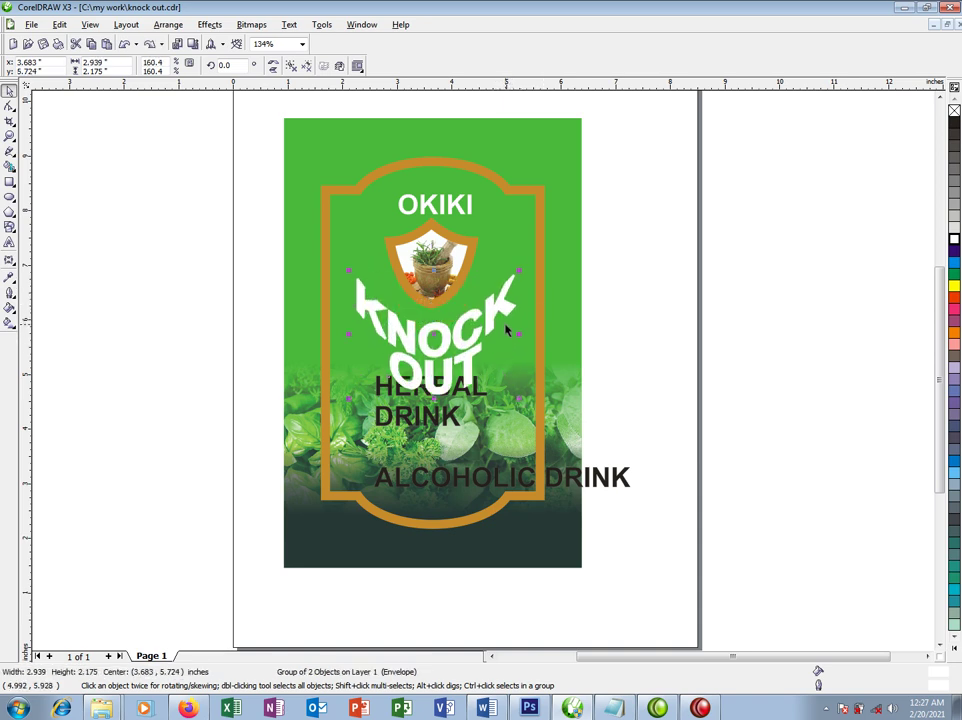
key("ctrl+z")
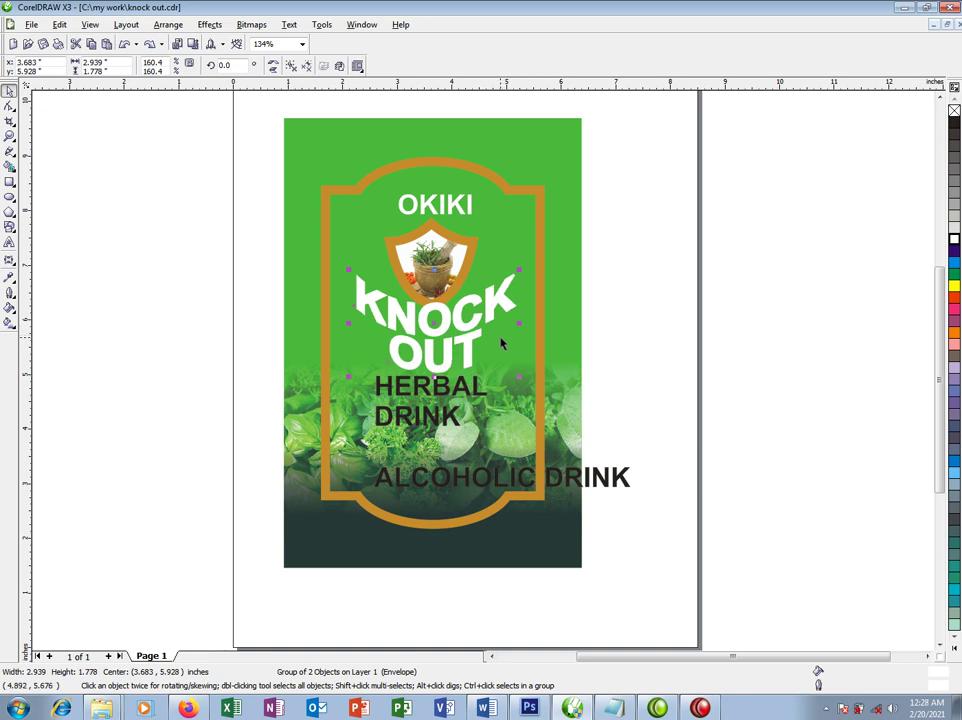
left_click_drag(519, 322, 510, 322)
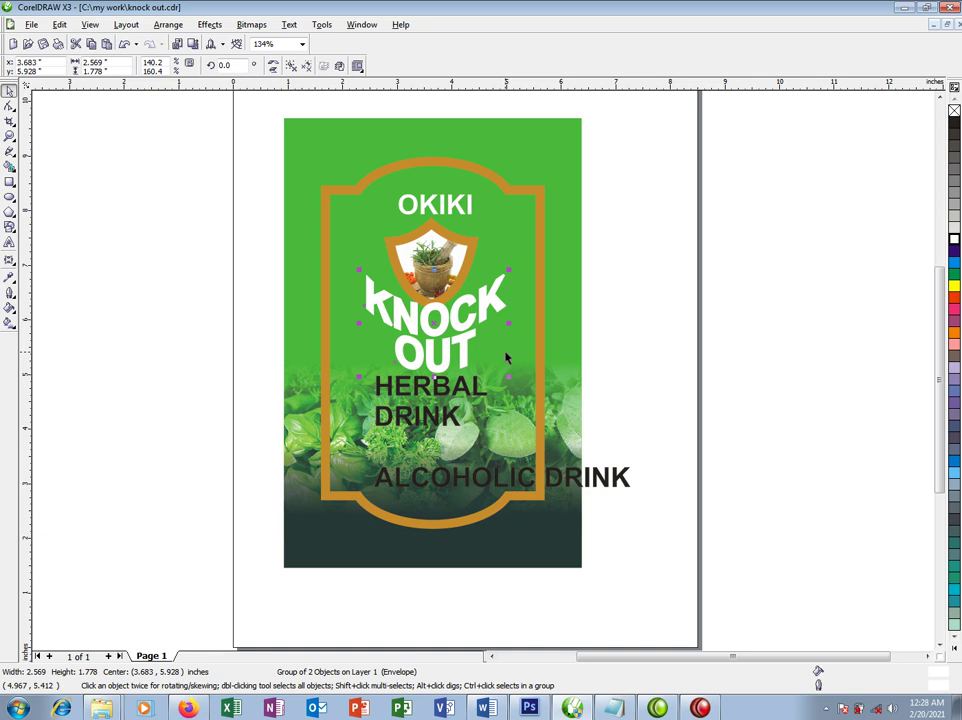
key("ctrl+z")
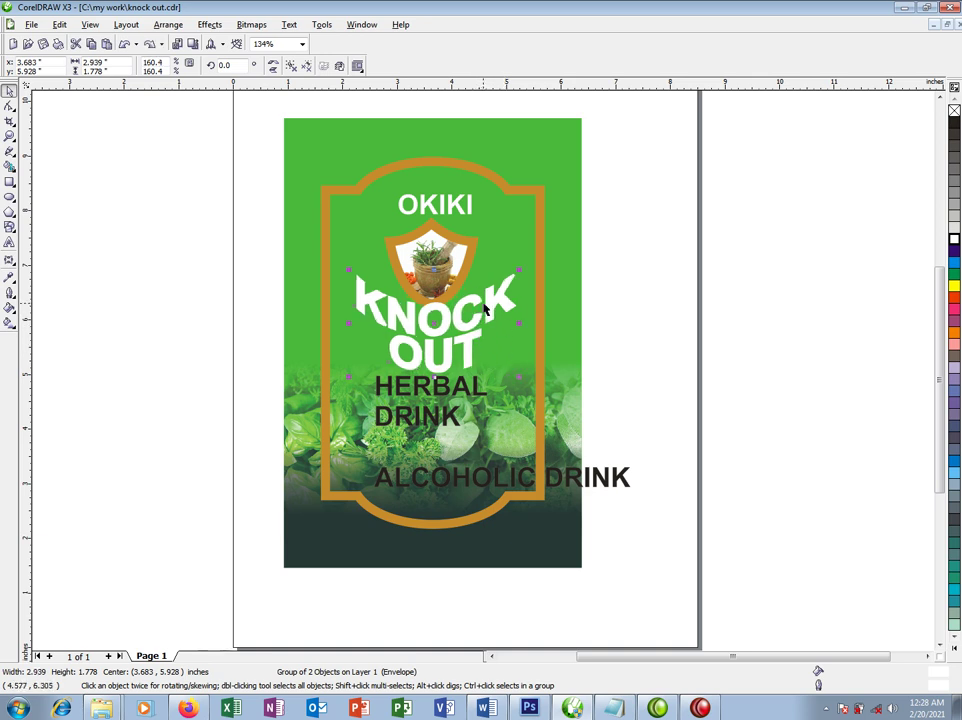
Step: Resize the OKIKI text to about 39.5 points, keeping it centred above the shield
left_click(455, 201)
left_click_drag(477, 188, 487, 182)
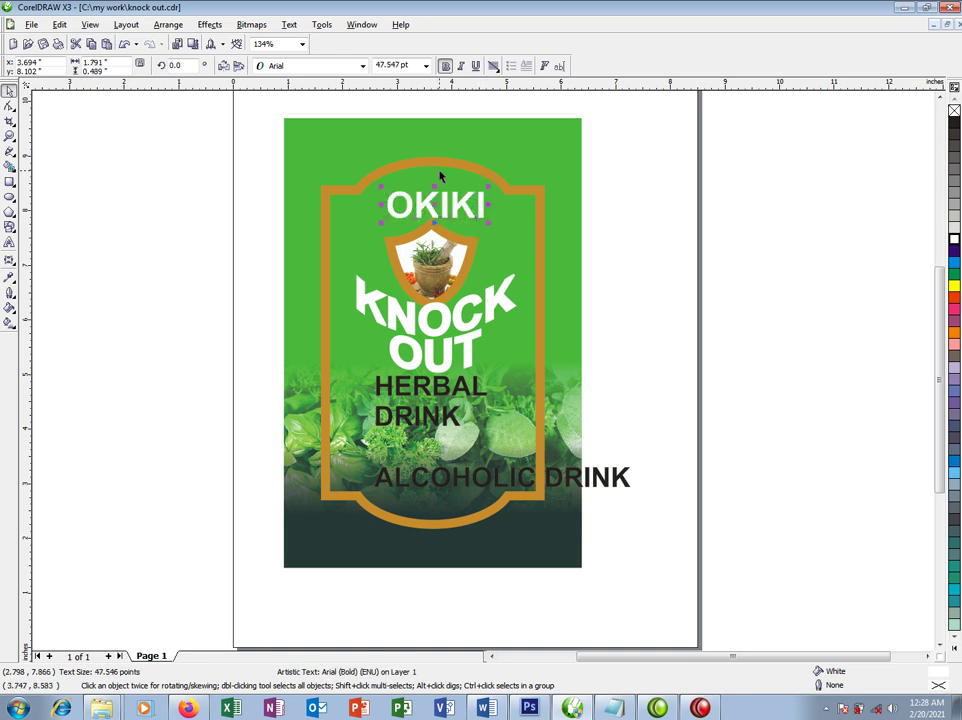
left_click_drag(489, 186, 478, 189)
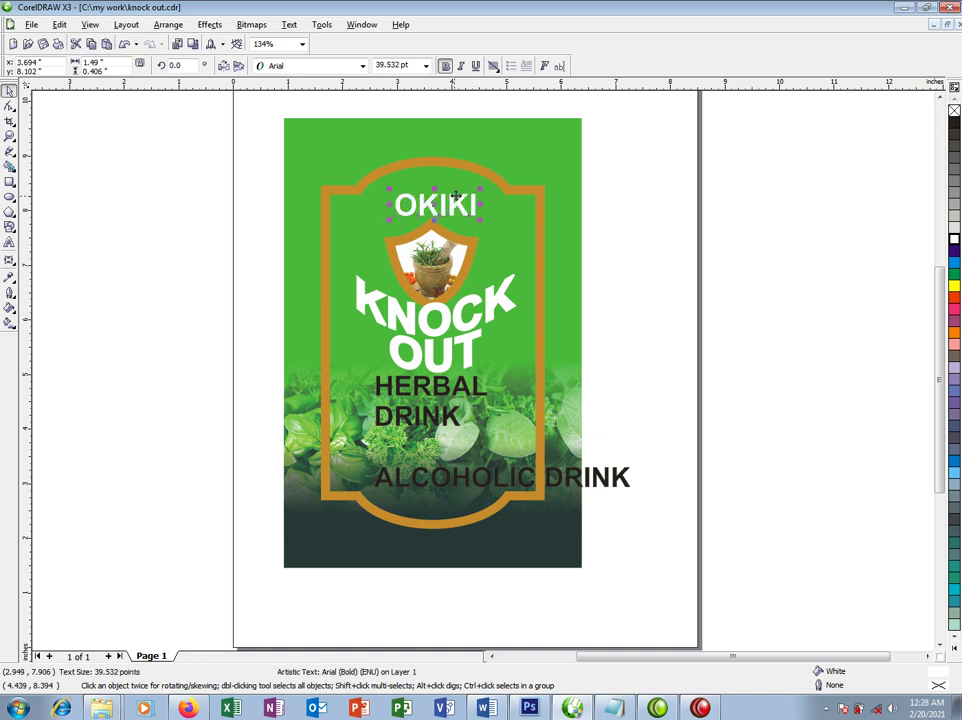
Step: Try arching the OKIKI text over the shield with an envelope and enlarging it, and undo the arching and enlargement
left_click(9, 259)
mouse_move(438, 194)
left_mouse_down()
mouse_move(440, 181)
mouse_move(437, 194)
left_mouse_up()
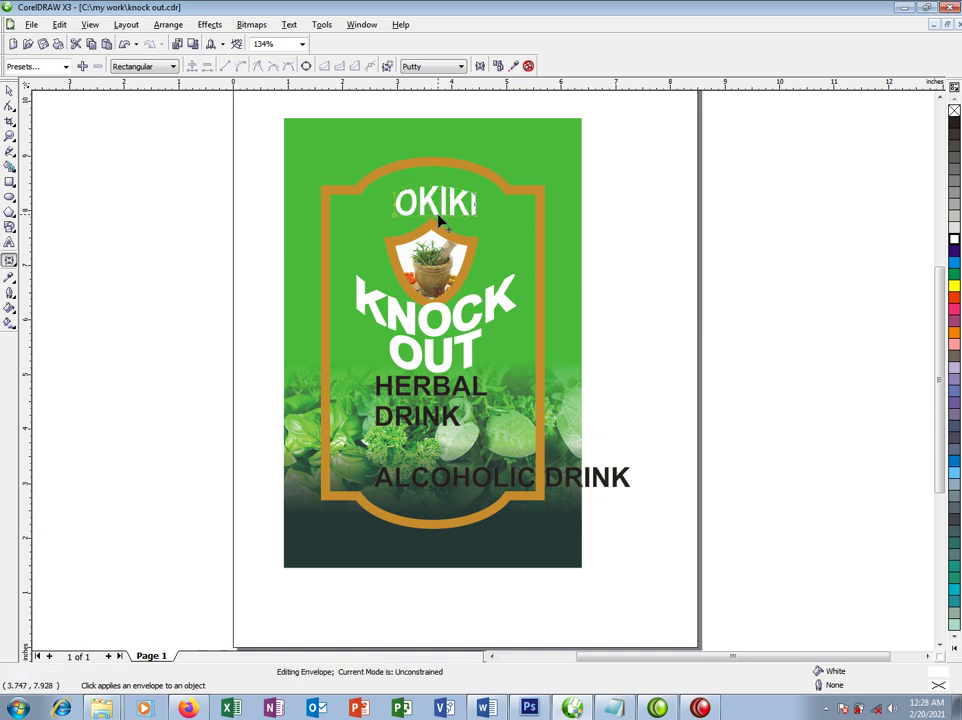
left_click_drag(436, 217, 437, 214)
left_click_drag(441, 191, 441, 189)
left_click(437, 213)
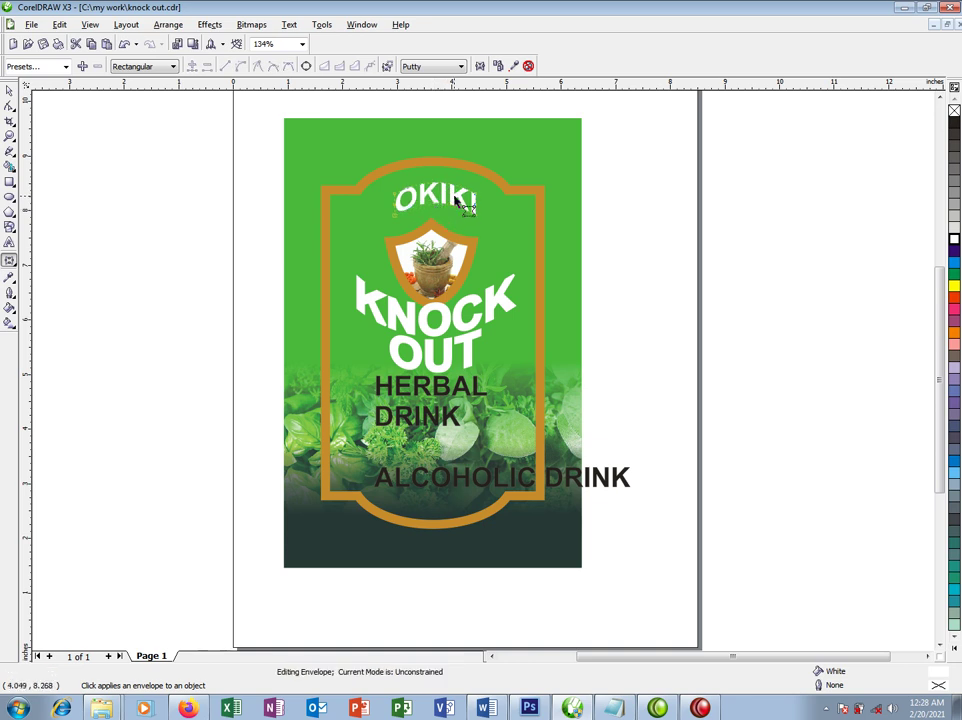
key("space")
left_click_drag(433, 180, 435, 174)
left_click(457, 201)
left_click(436, 208)
left_click(433, 203)
left_click_drag(433, 201, 485, 175)
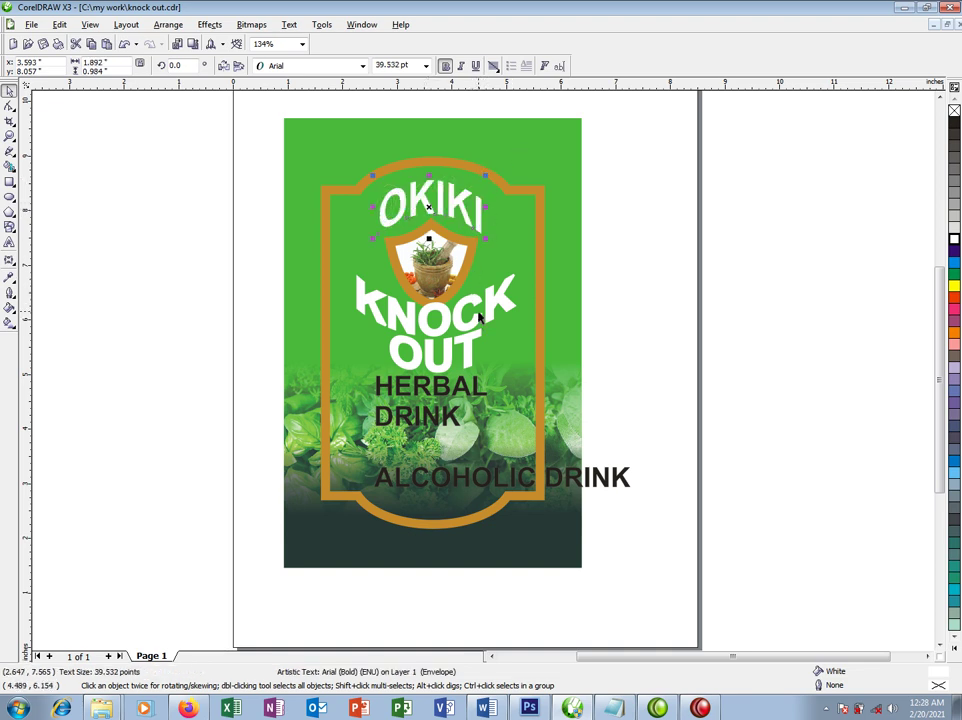
scroll(484, 378, "down", 2)
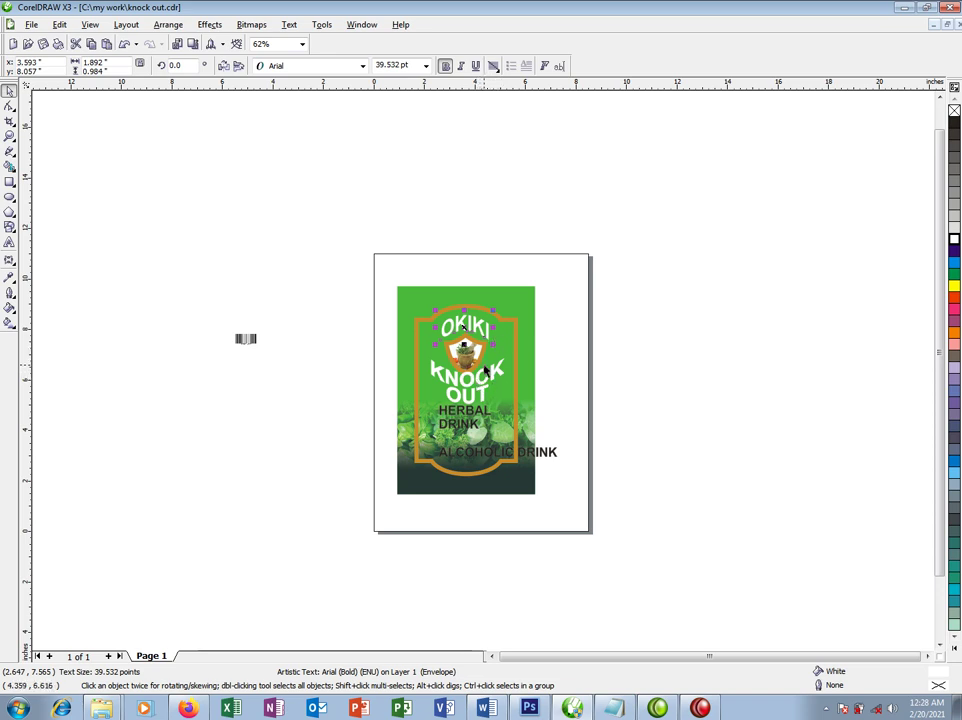
key("ctrl+z")
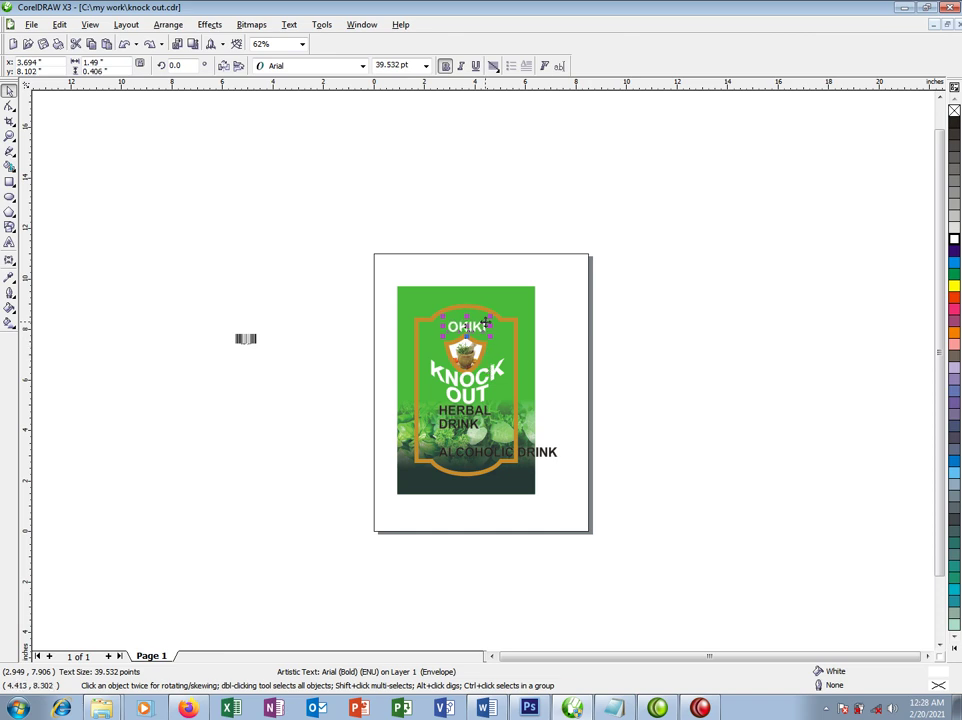
Step: Move the KNOCK OUT group off the page to its right and cast a drop shadow about 0.23 inches below the text
key("z")
left_click_drag(333, 232, 565, 502)
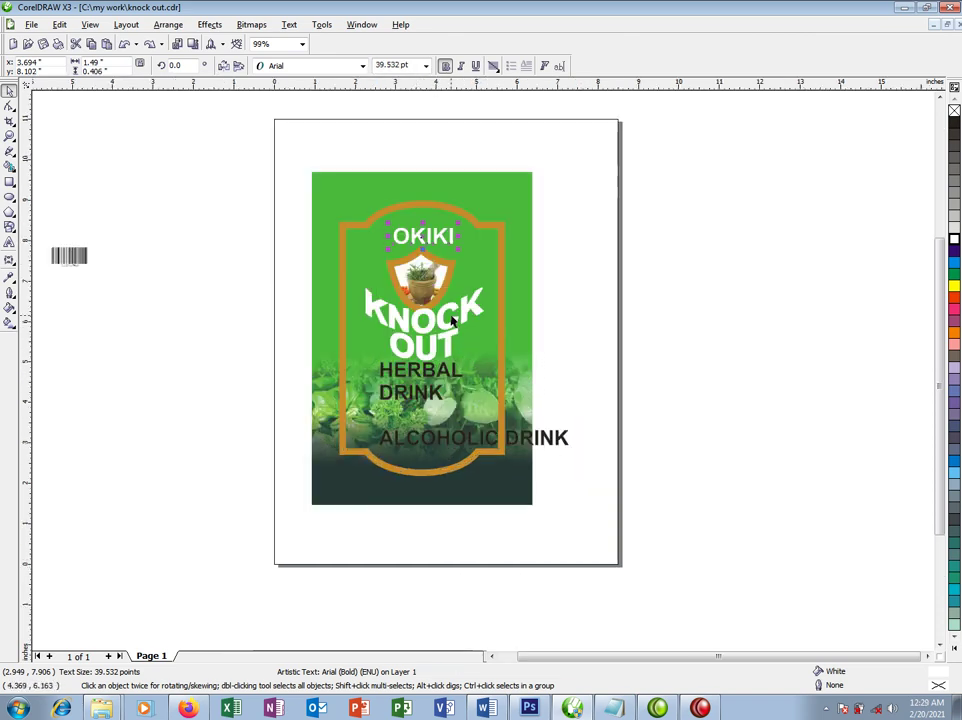
left_click_drag(338, 335, 657, 276)
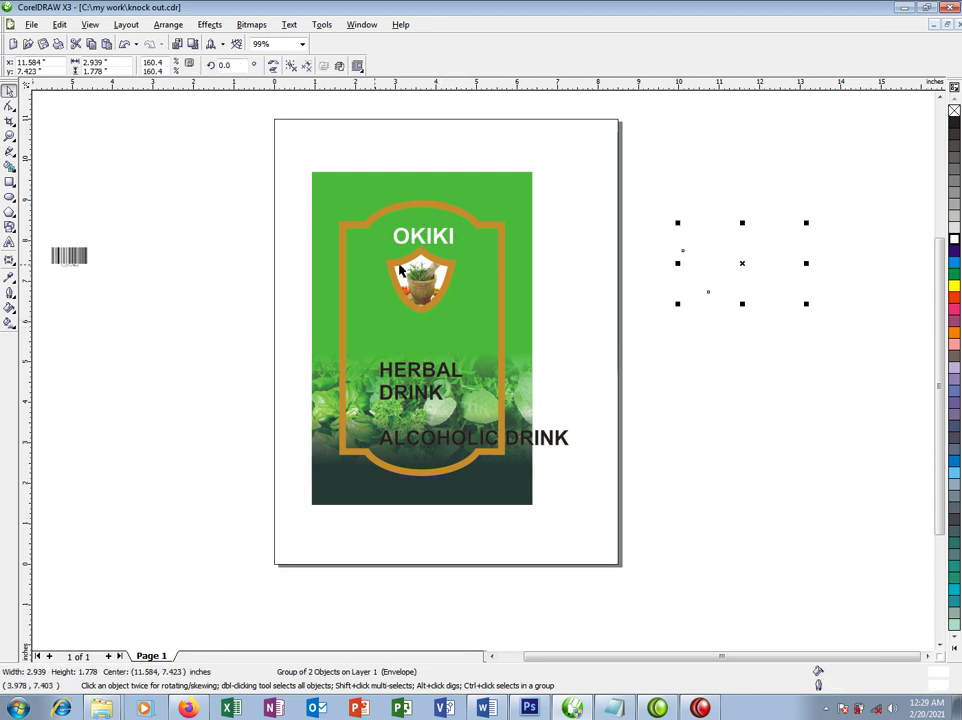
left_click(8, 228)
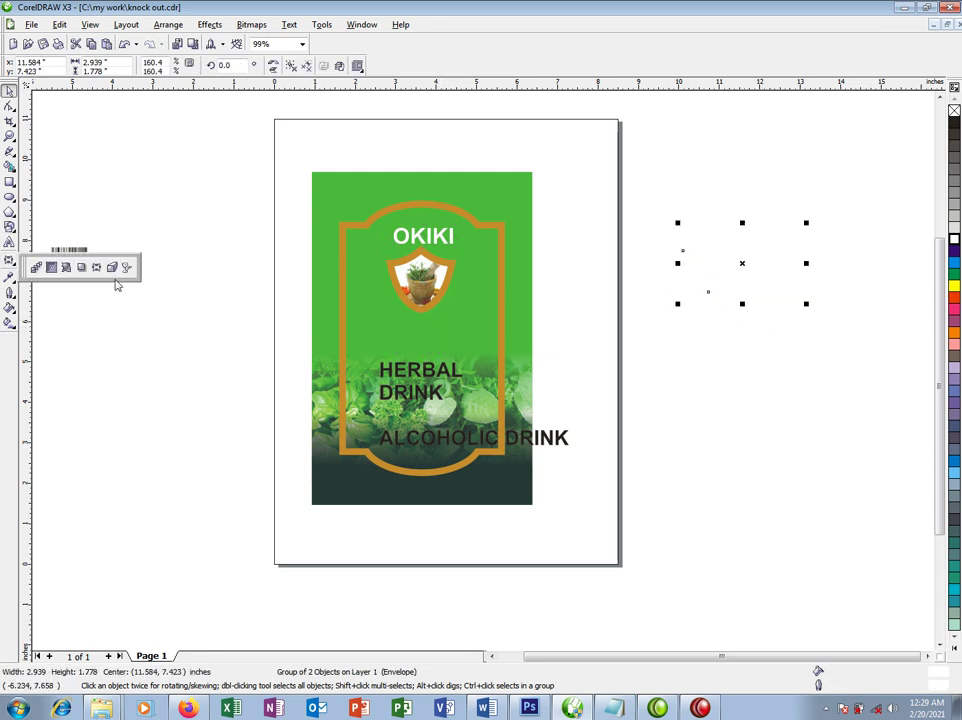
left_click(85, 268)
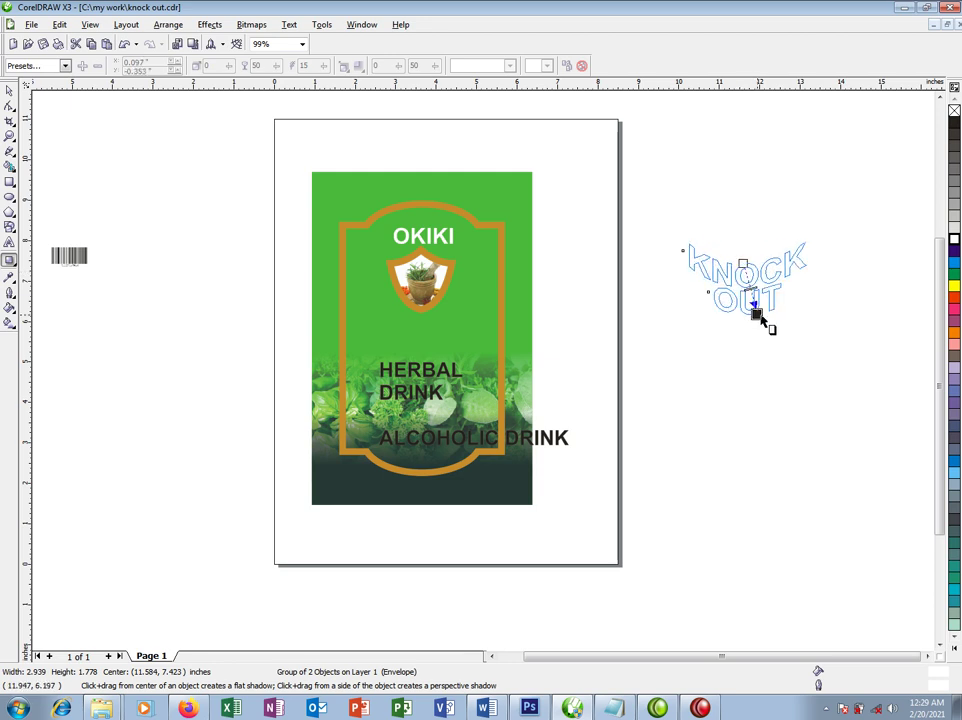
mouse_move(760, 320)
left_mouse_down()
mouse_move(769, 337)
mouse_move(752, 310)
left_mouse_up()
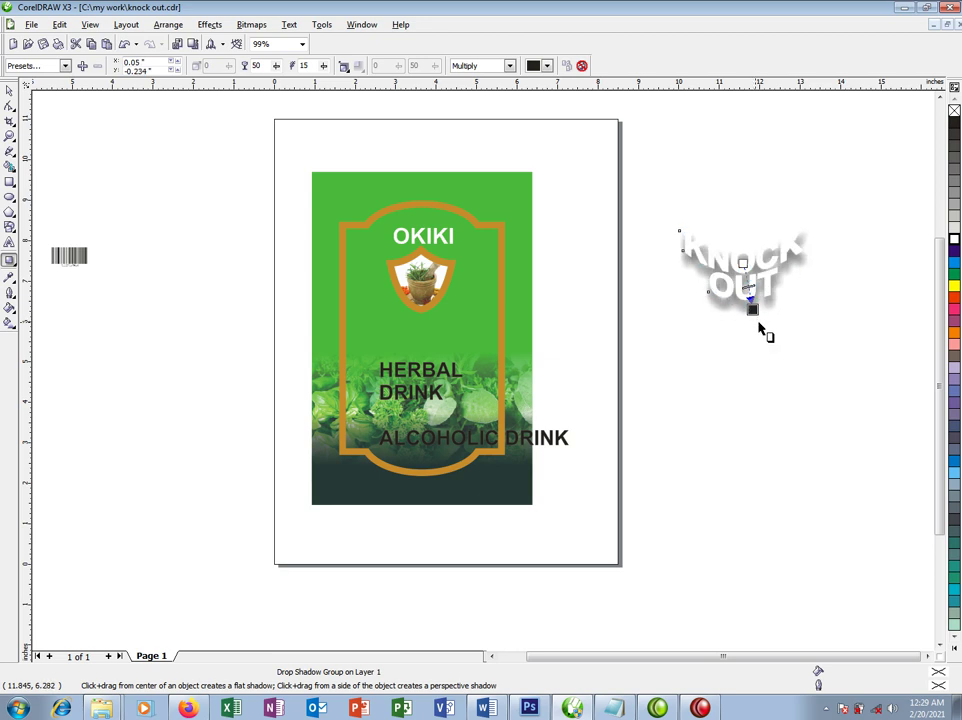
Step: Break the drop shadow group apart, move the KNOCK OUT text with its shadow below the shield, and group them
left_click(168, 24)
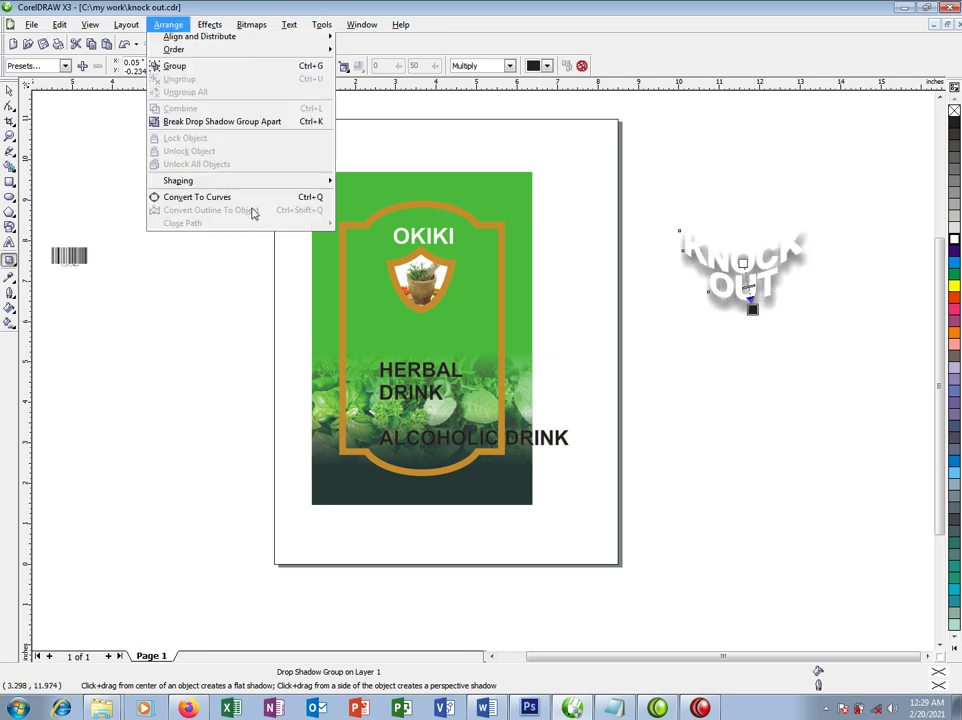
left_click(211, 156)
left_click_drag(745, 278, 430, 330)
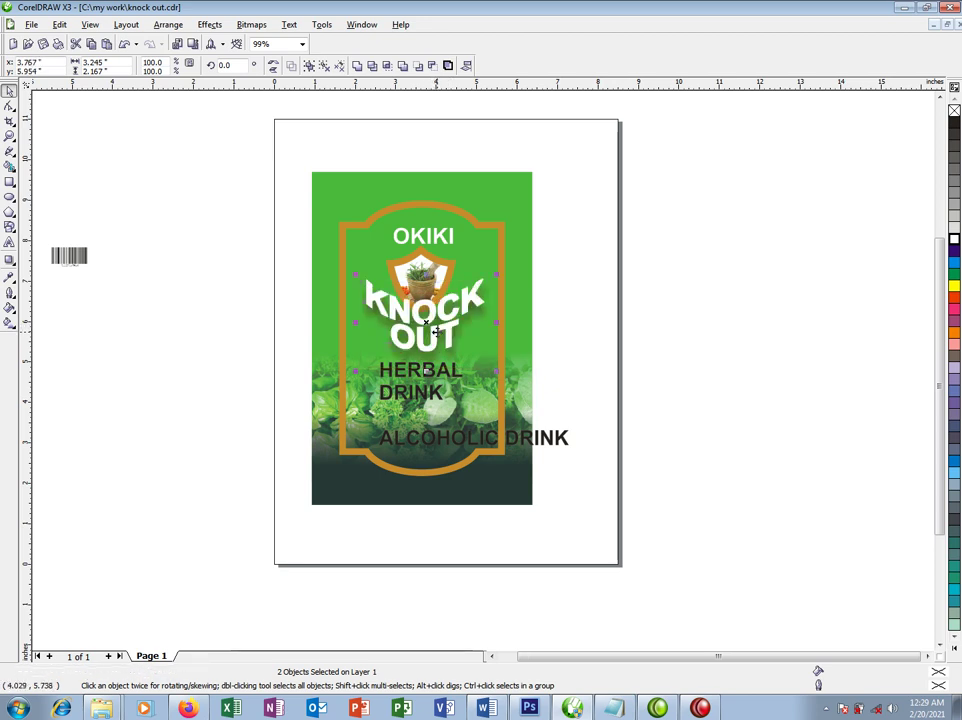
key("ctrl+g")
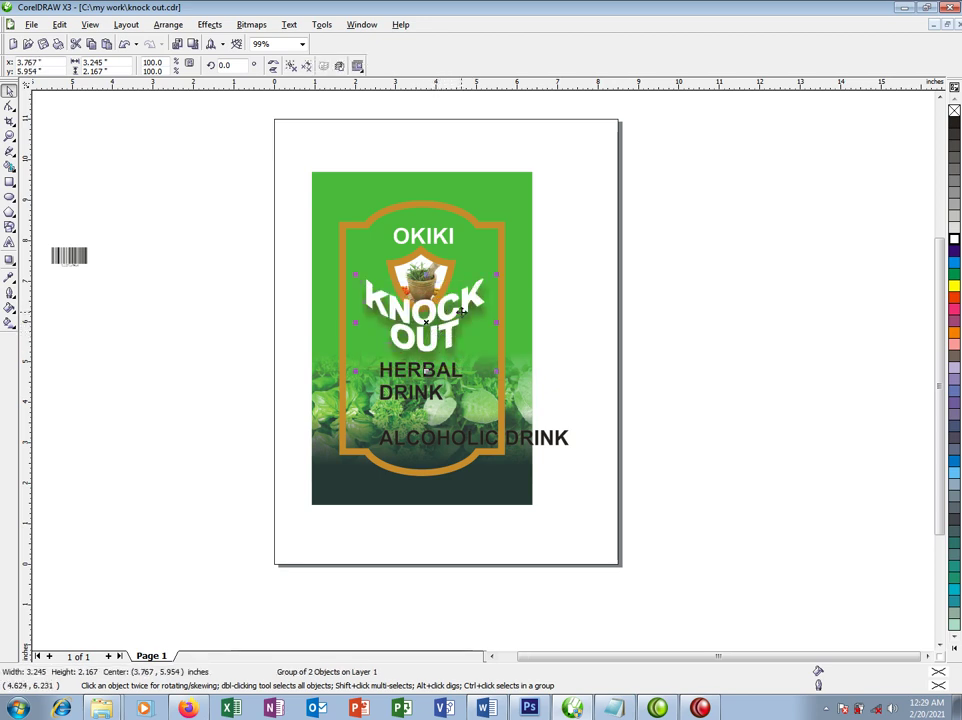
Step: Try a black outline on the KNOCK OUT lettering inside the group, and undo it
left_click(466, 302, "ctrl")
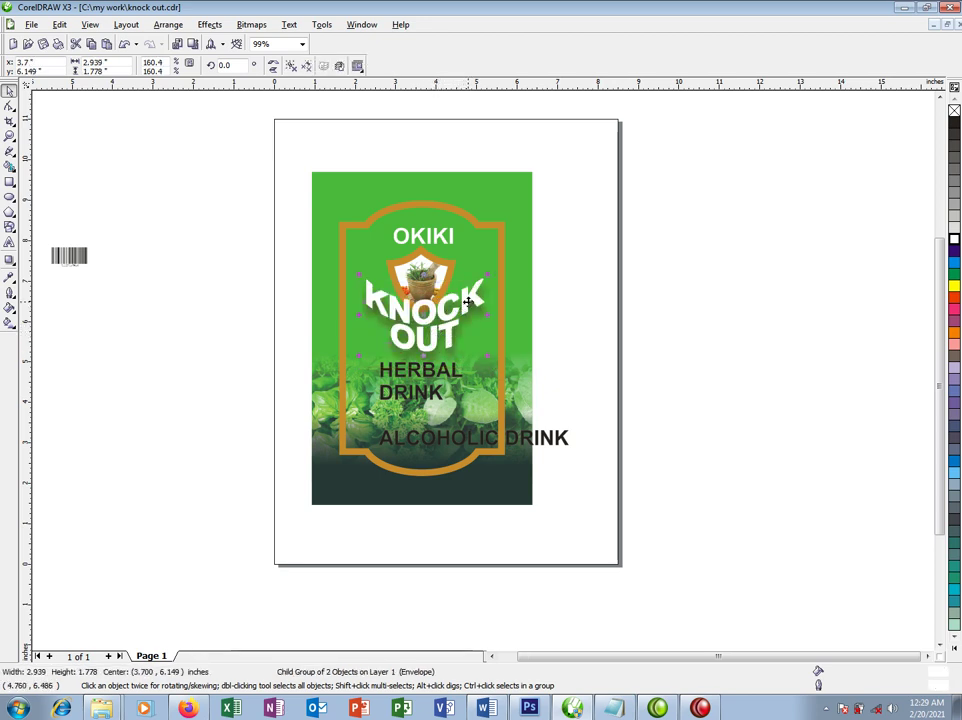
right_click(954, 122)
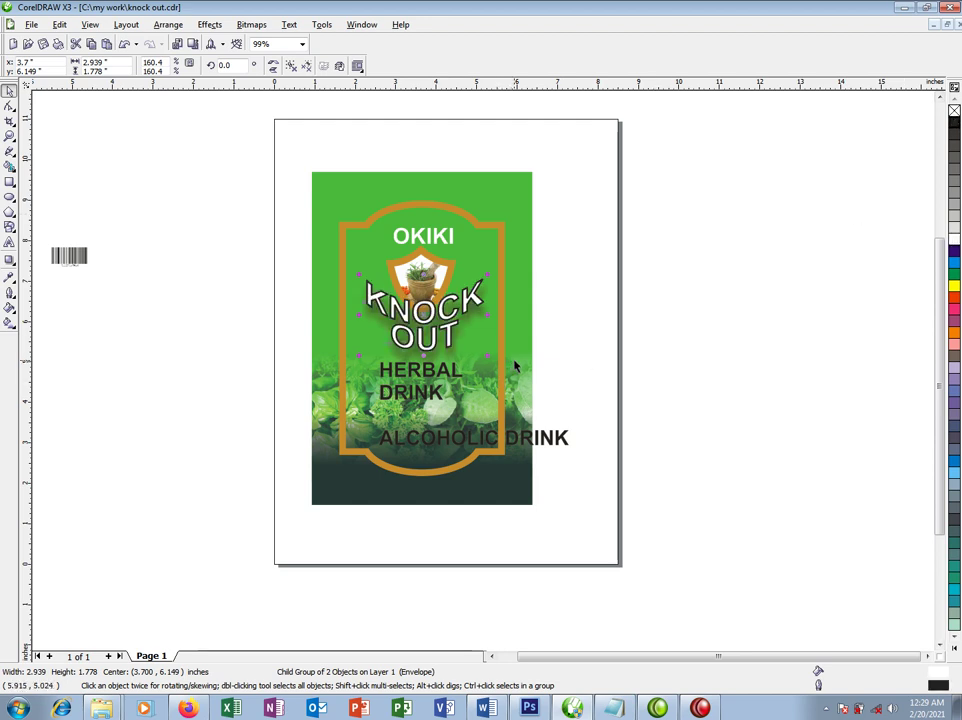
key("ctrl+z")
left_click(690, 340)
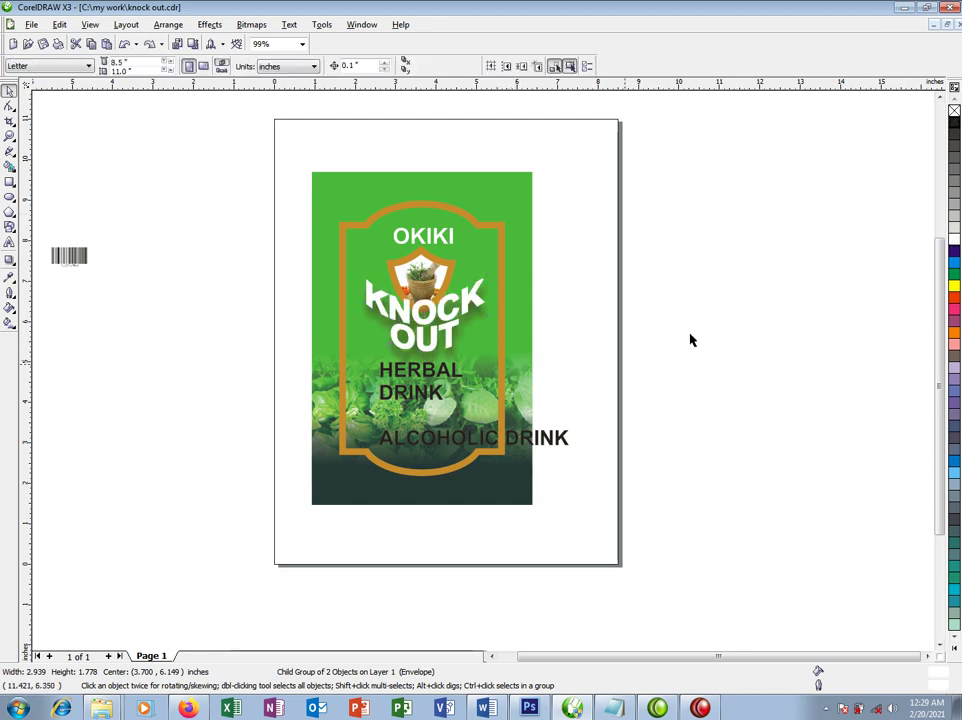
Step: Move HERBAL down close above DRINK and align the two words on a common vertical centre line
left_click(443, 376)
left_click_drag(443, 372, 454, 402)
left_click(437, 398, "shift")
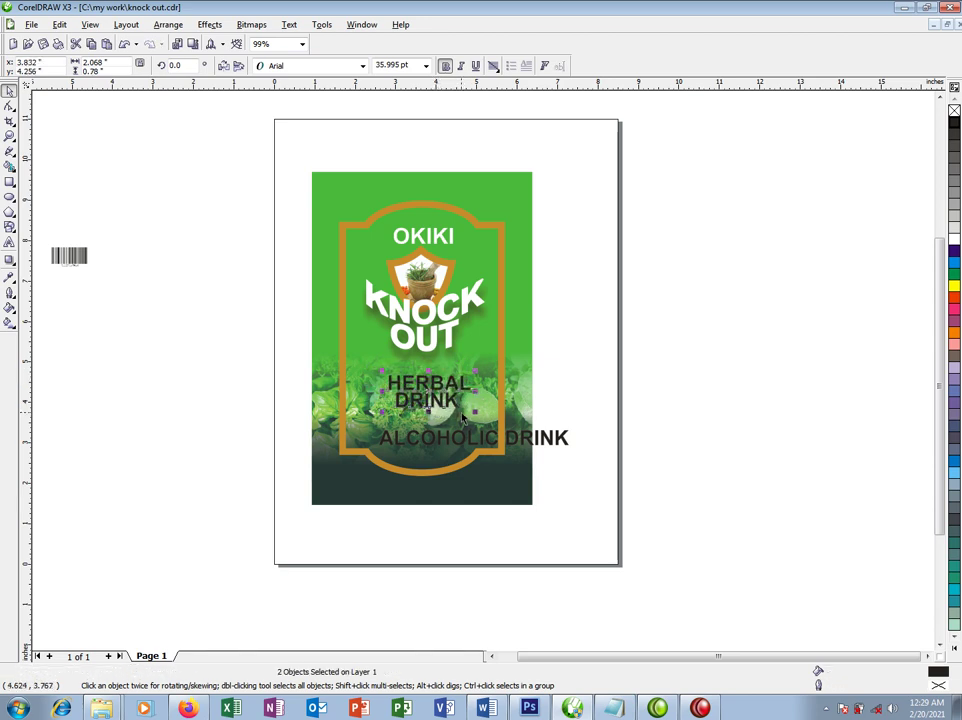
key("c")
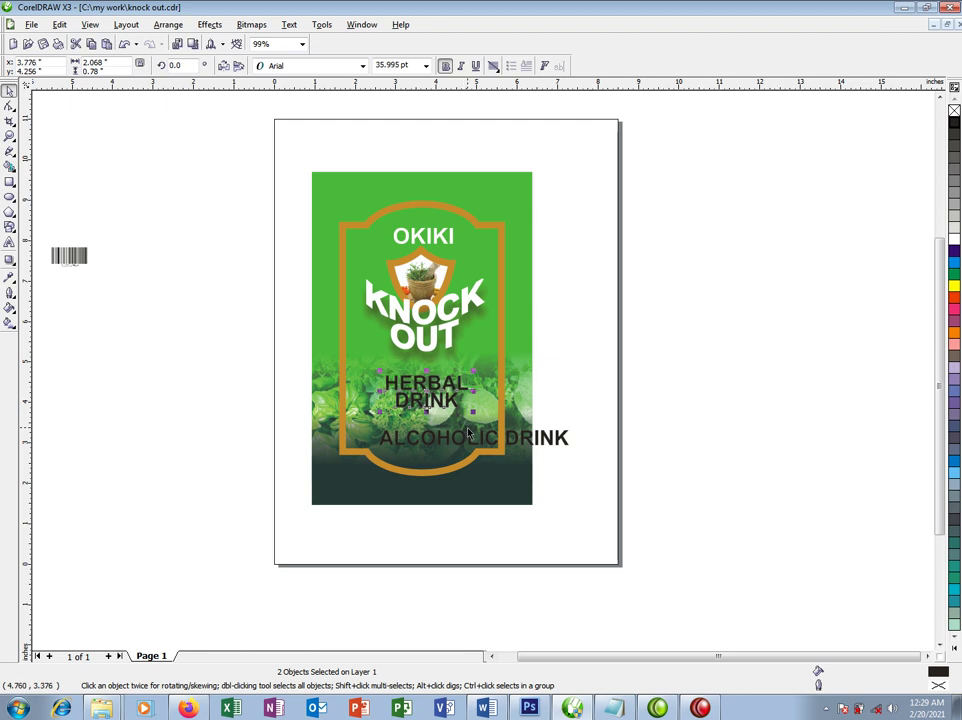
Step: Draw an ellipse about 2.63 by 1.27 inches around the HERBAL DRINK text
left_click(10, 182)
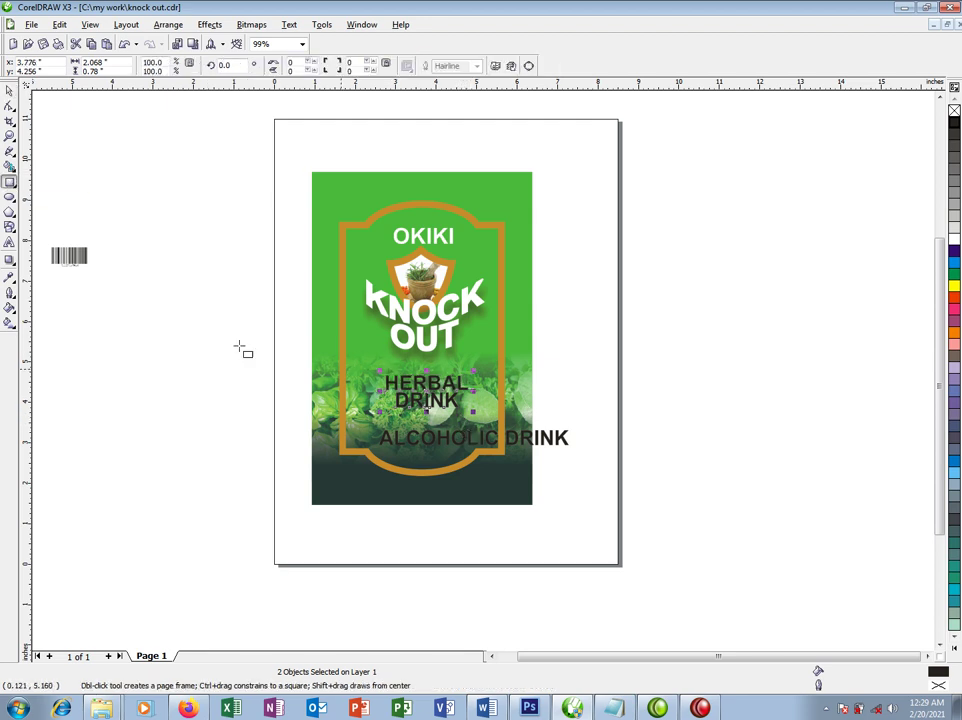
left_click(10, 197)
left_click_drag(347, 354, 478, 416)
key("space")
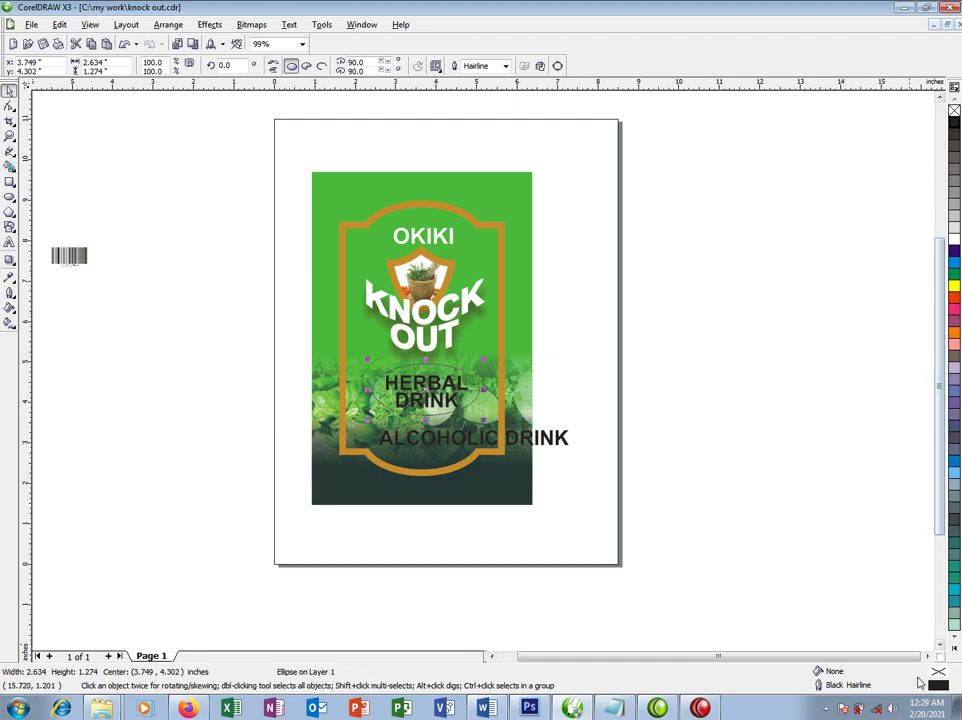
Step: Fill the ellipse with a uniform brown of C 29, M 64, Y 99, K 1
left_click(953, 652)
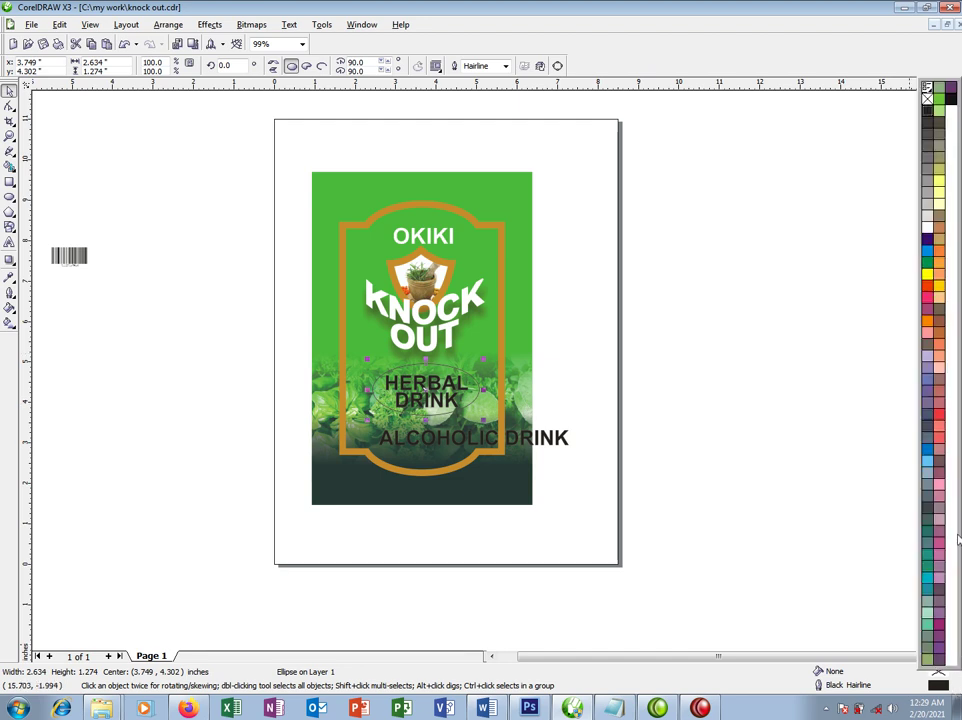
left_click(939, 240)
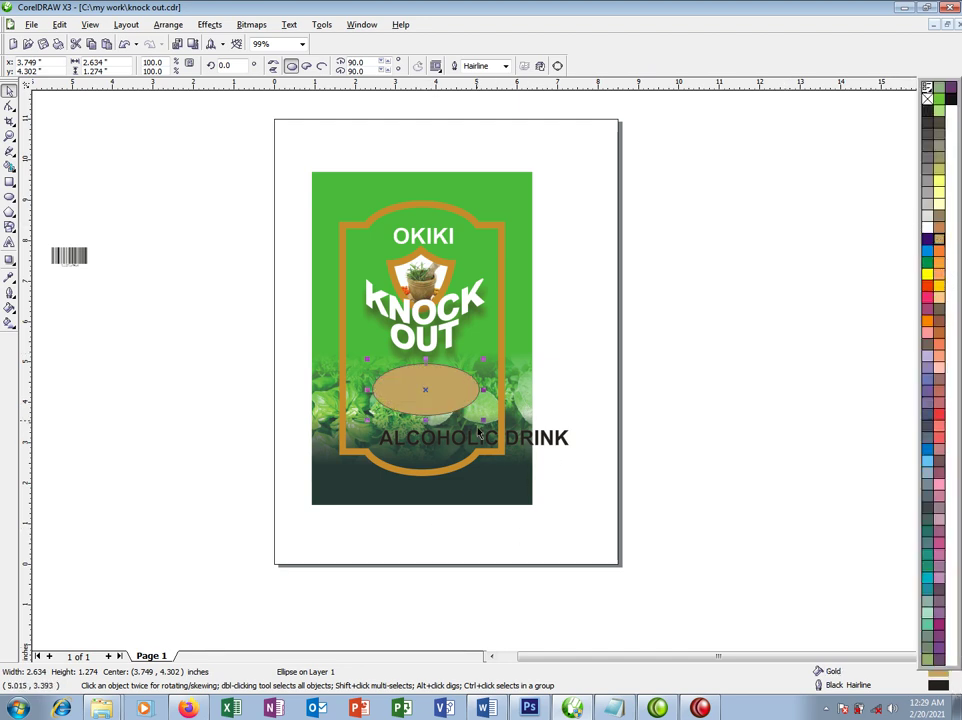
double_click(941, 676)
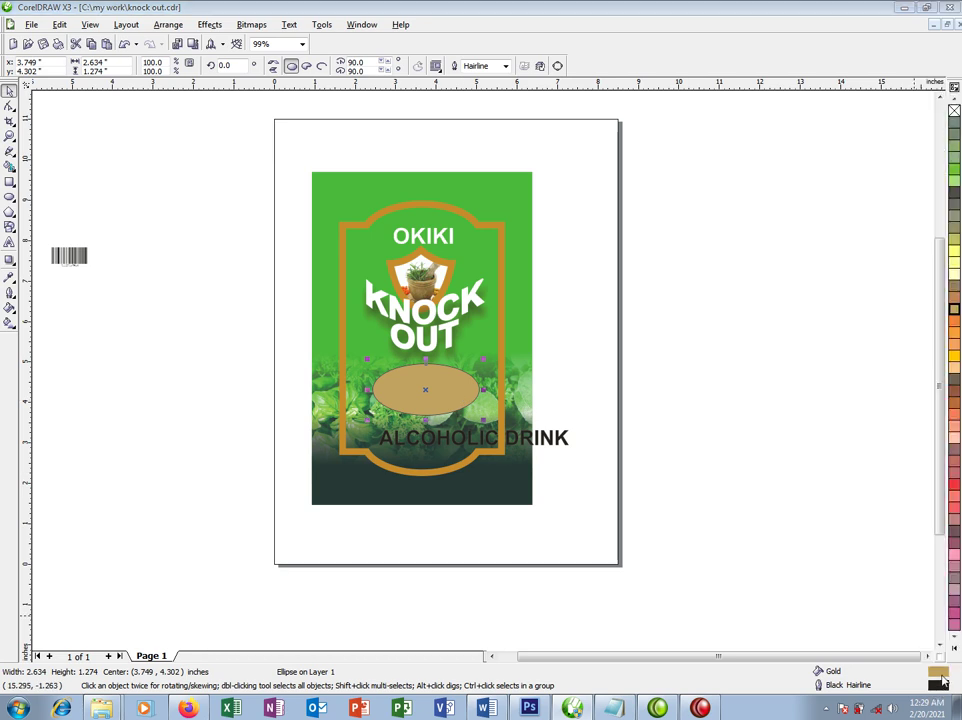
key("shift+F11")
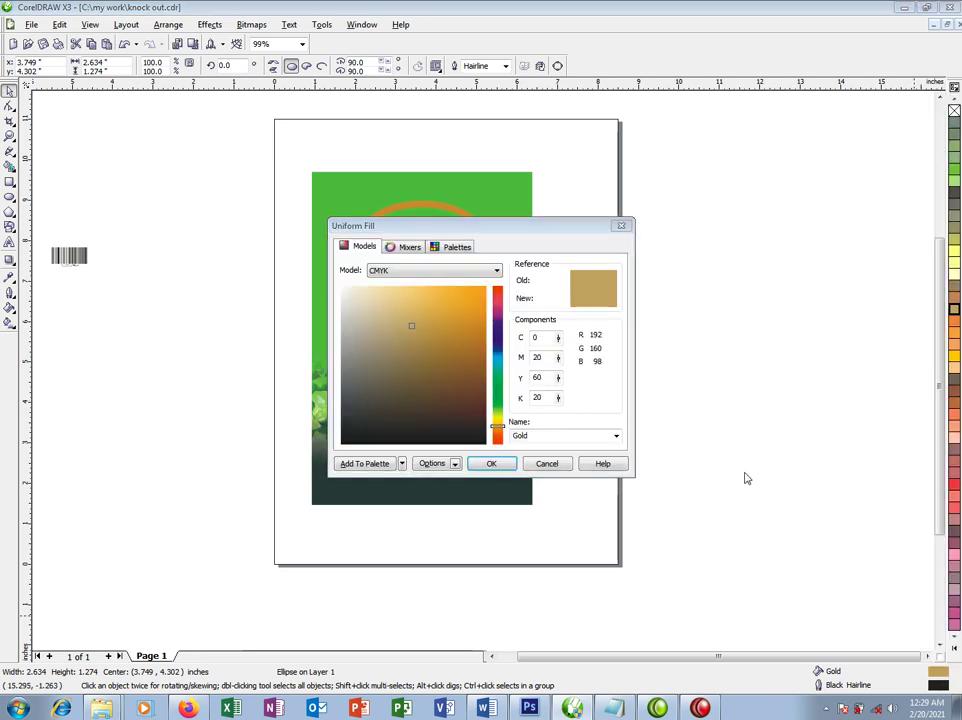
left_click_drag(472, 363, 484, 355)
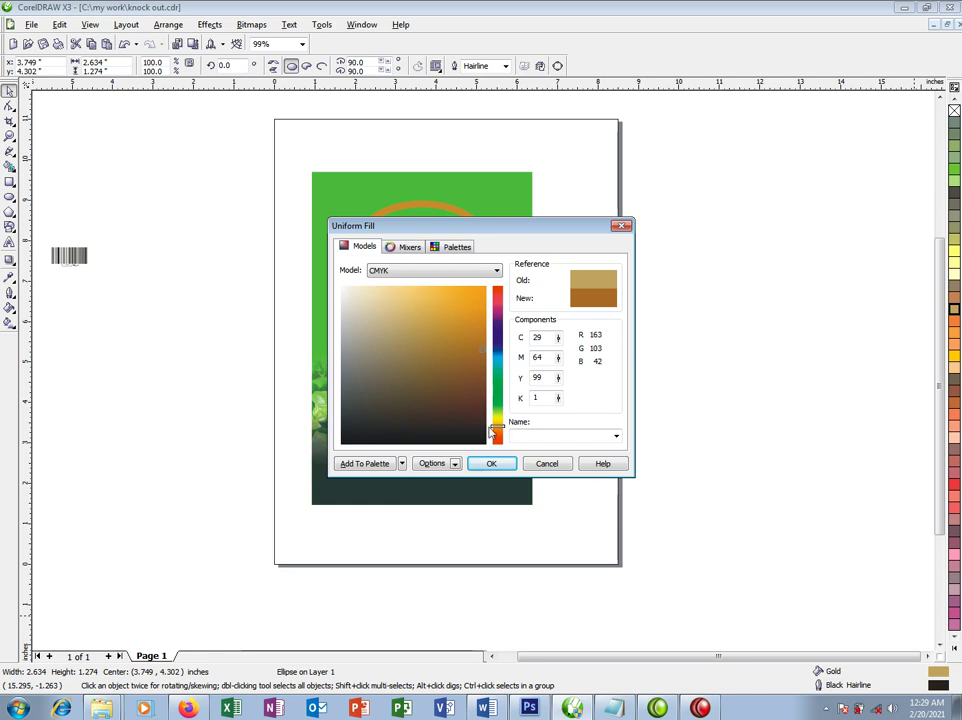
left_click(495, 465)
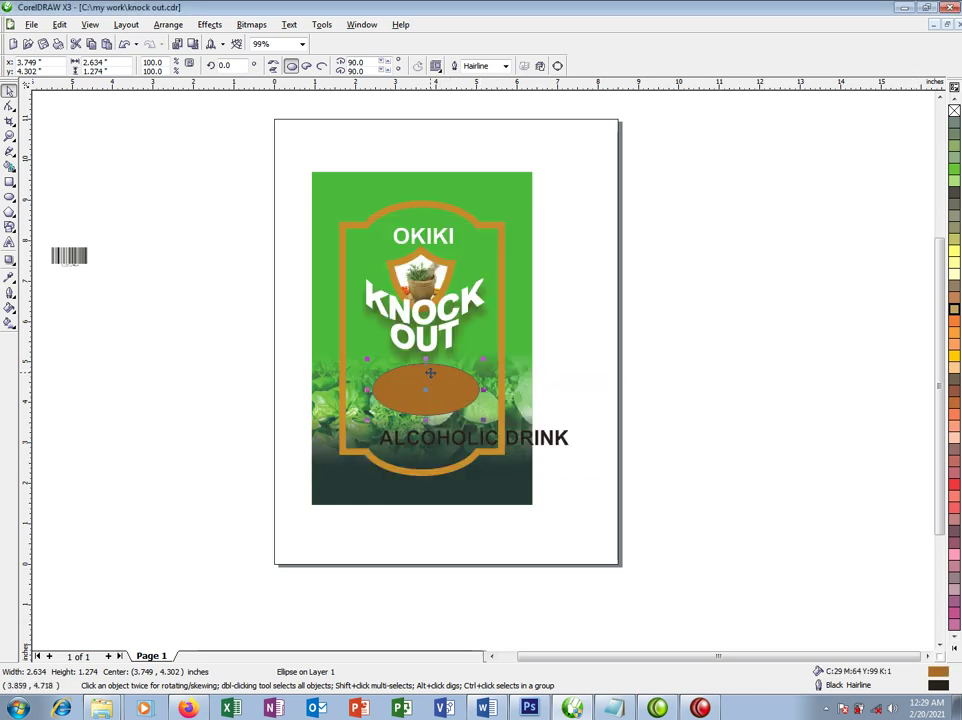
Step: Give the ellipse a vertical linear gradient from brown down to dark brown (C 67, M 93, Y 91, K 33)
key("g")
left_click_drag(424, 382, 424, 408)
left_click(173, 65)
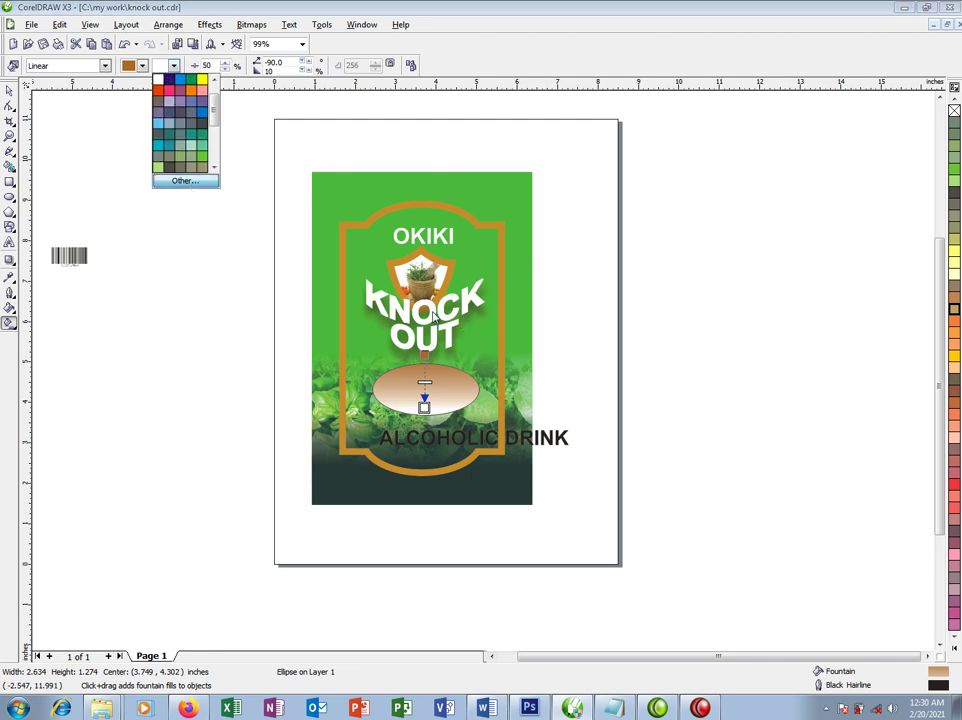
left_click(483, 423)
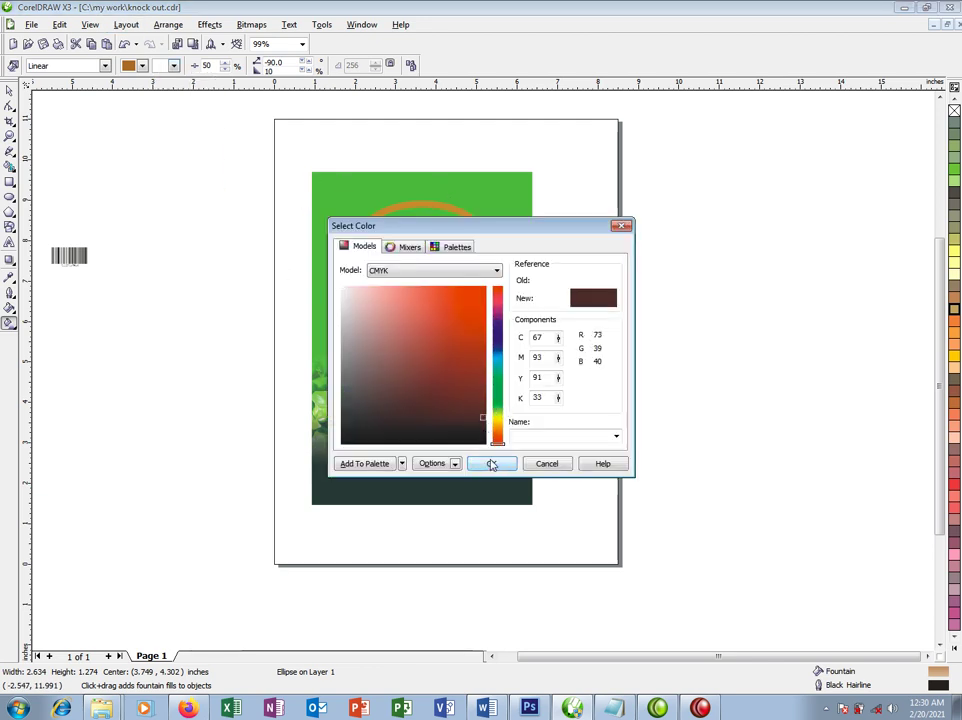
left_click(495, 463)
left_click_drag(424, 353, 424, 371)
key("space")
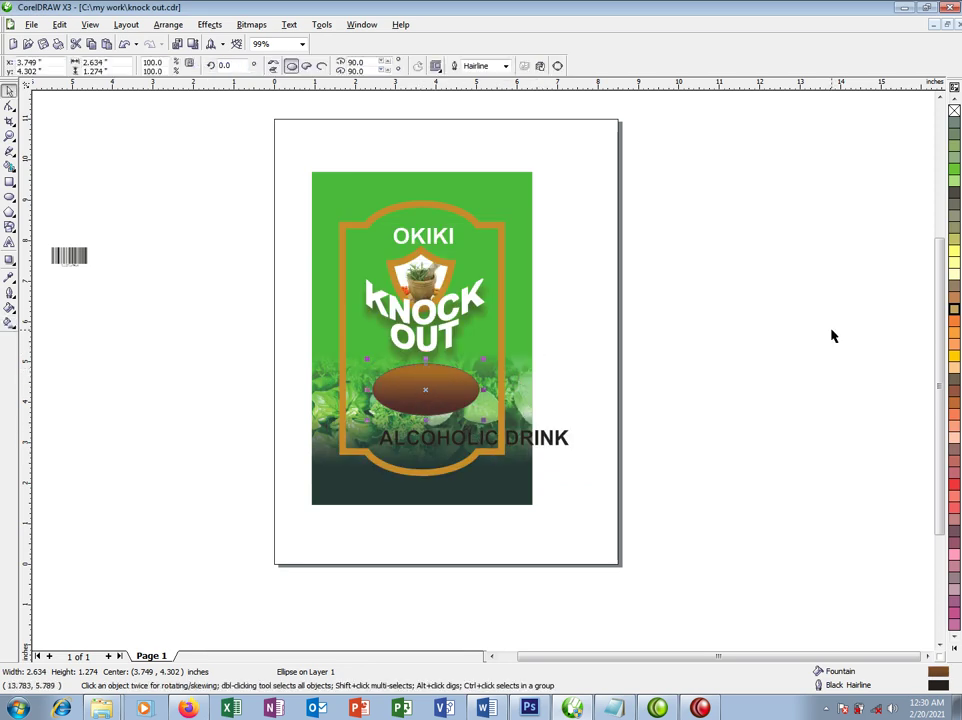
Step: Remove the ellipse's outline and place it behind the HERBAL DRINK text but in front of the label background
right_click(954, 110)
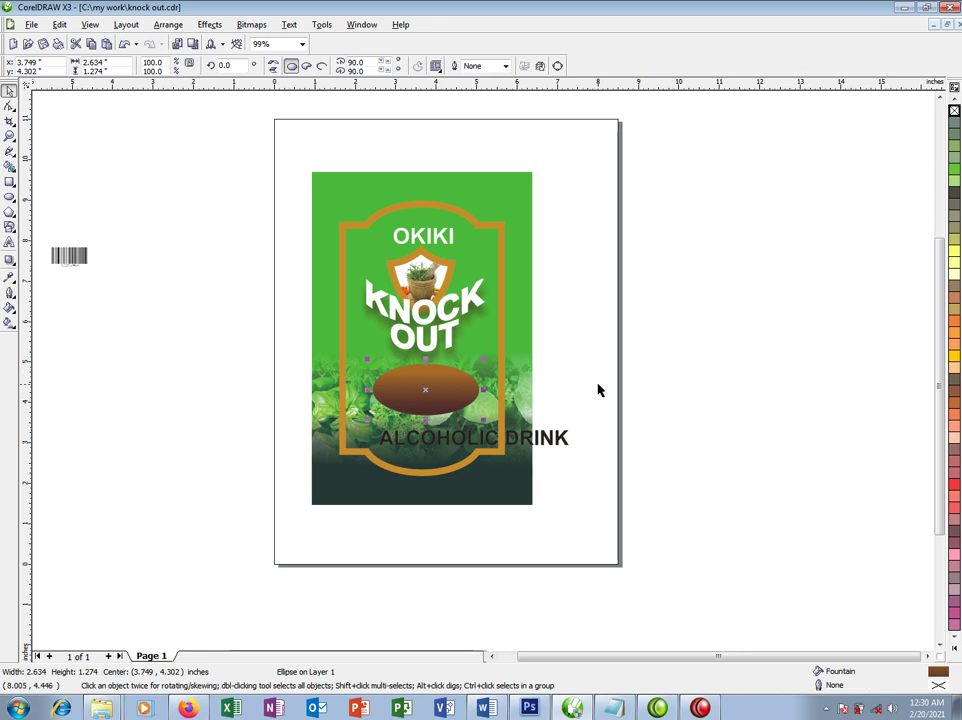
key("shift+Page_Down")
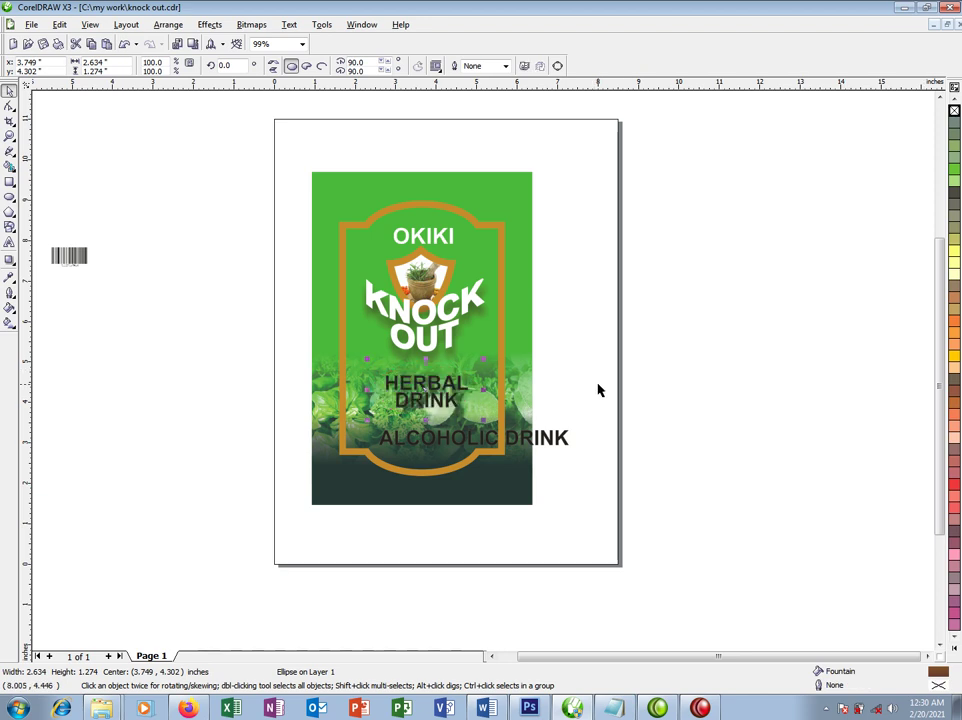
key("ctrl+Page_Up")
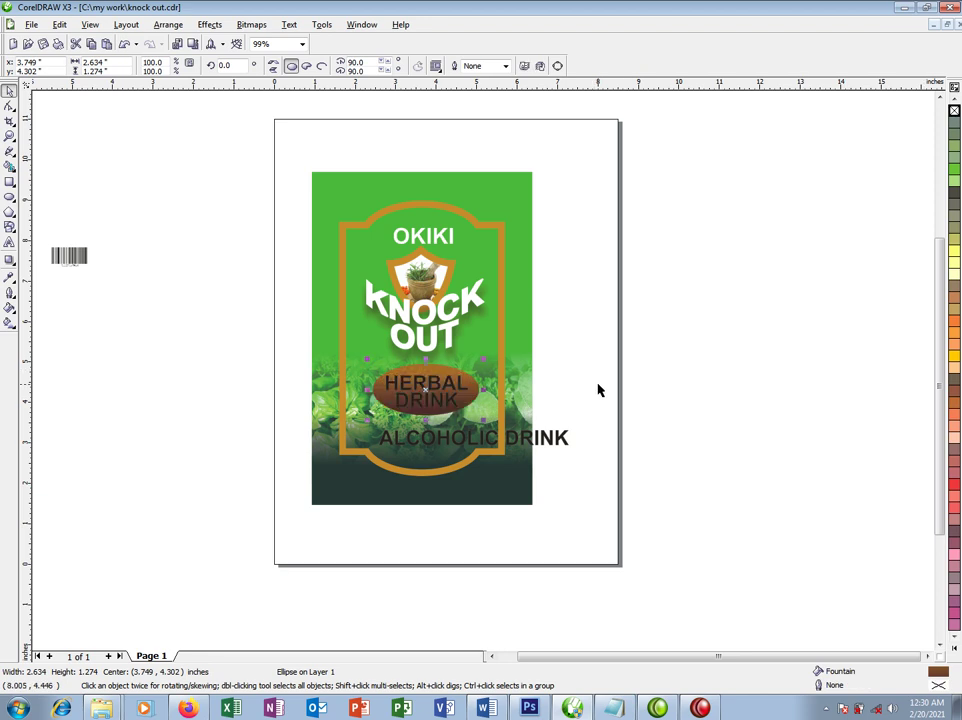
Step: Colour the HERBAL and DRINK words white, shrink them to about 27.7 points, and group them
left_click(459, 390)
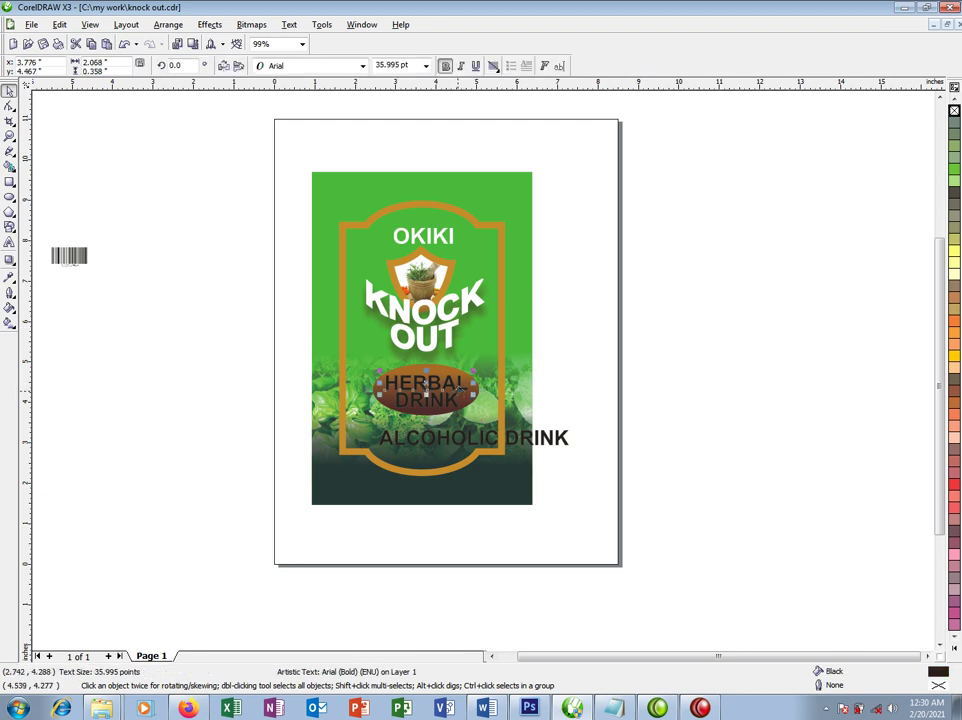
left_click(955, 659)
left_click(927, 227)
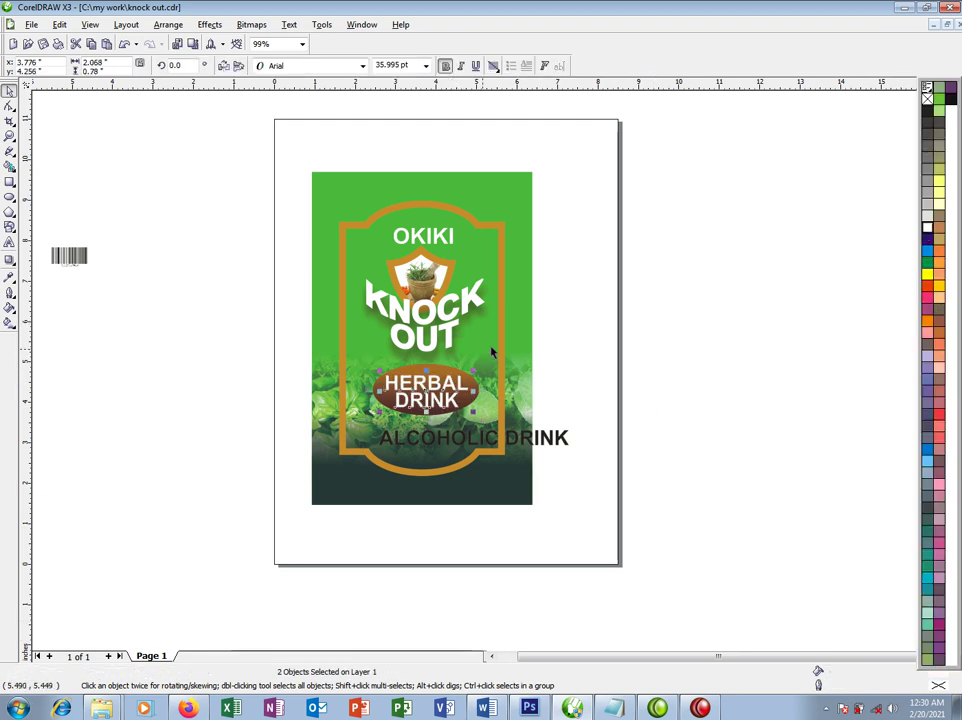
left_click_drag(475, 371, 466, 377)
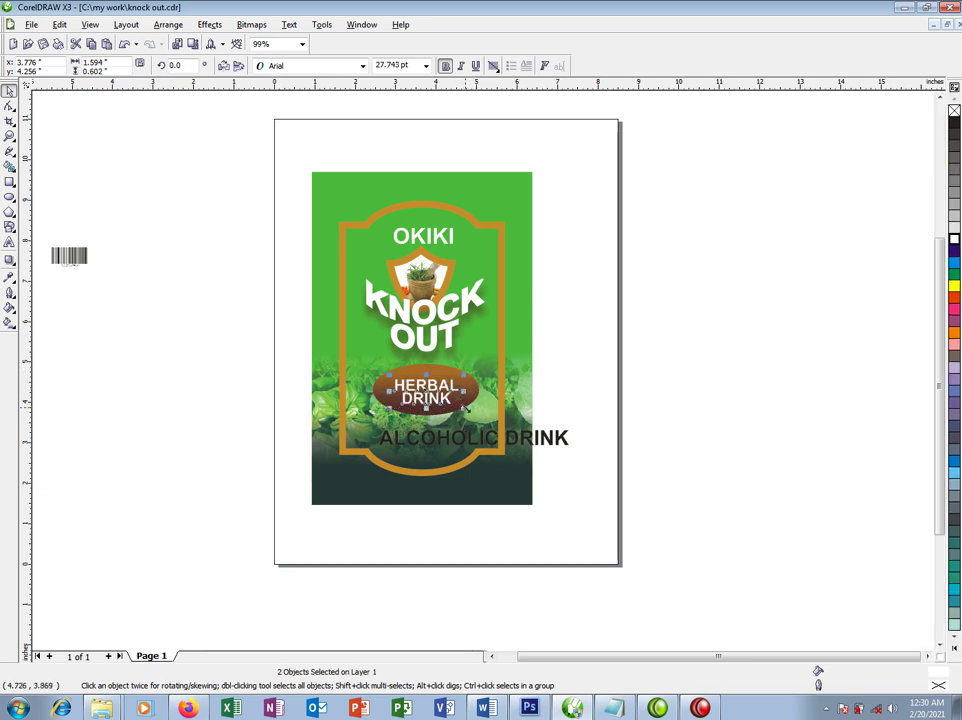
key("ctrl+g")
Step: Shrink the brown ellipse to about 2.29 by 1.11 inches and group it with the HERBAL DRINK text
left_click(490, 348)
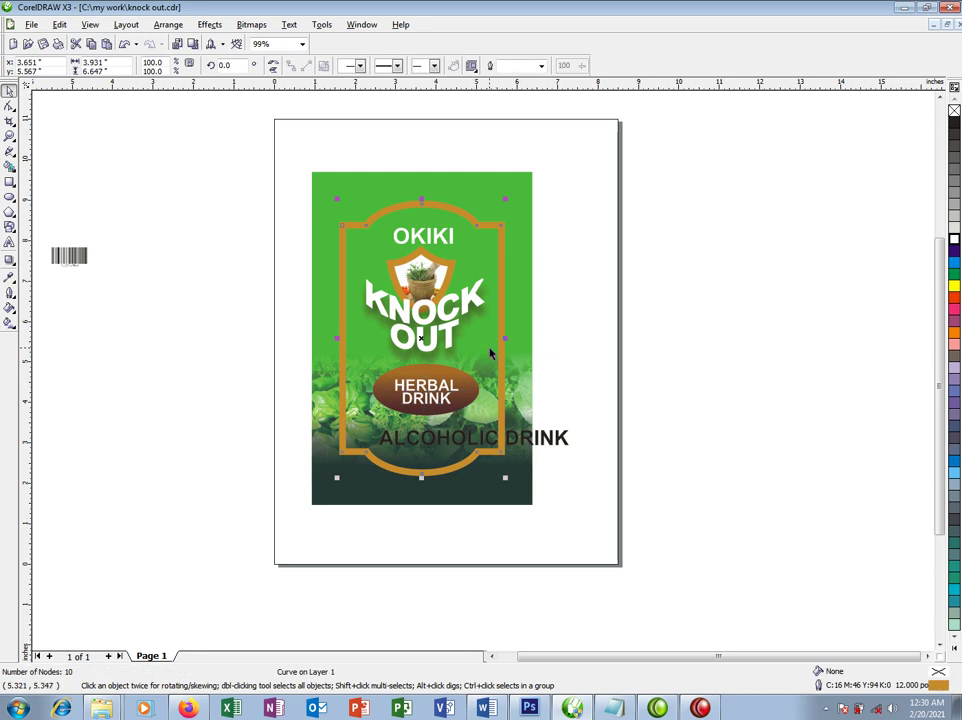
left_click(477, 390)
left_click(466, 395)
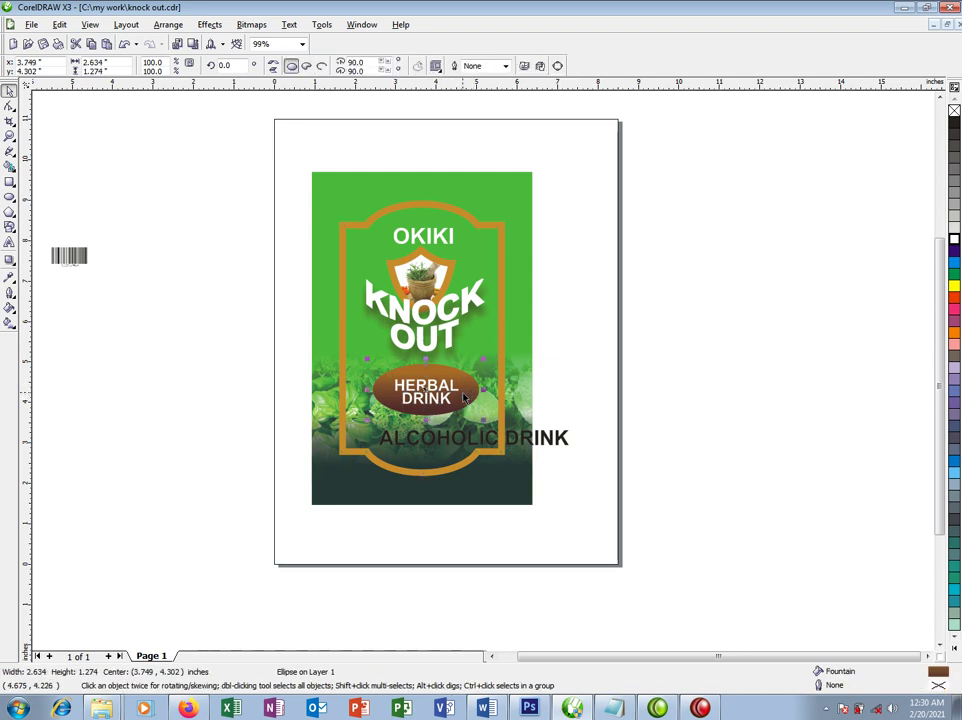
left_click_drag(483, 361, 476, 364)
left_click_drag(691, 348, 335, 413)
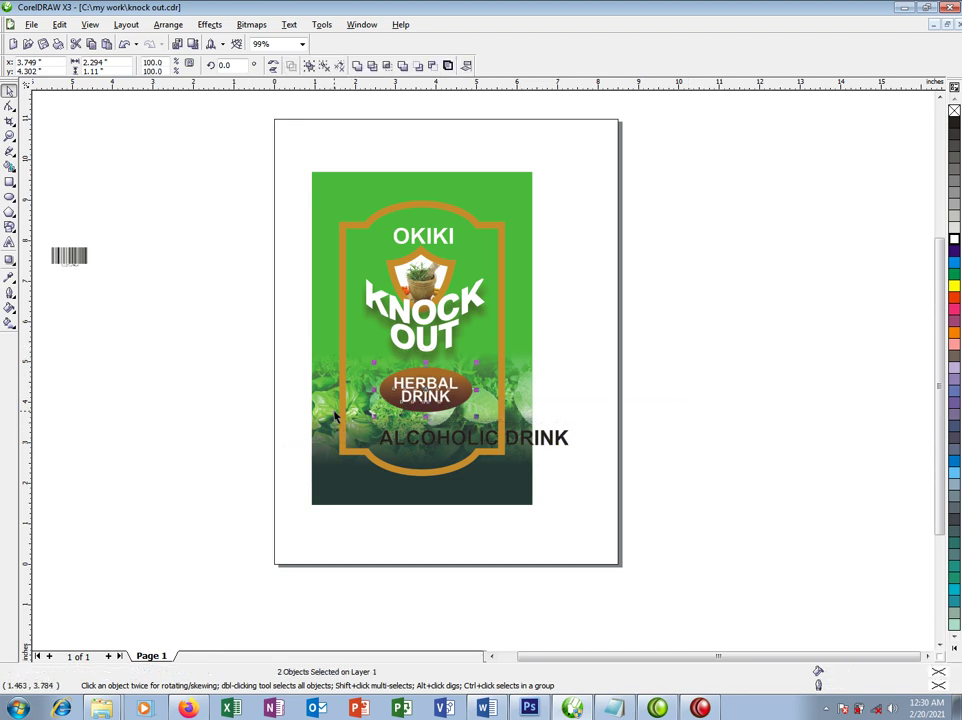
key("ctrl+g")
Step: Move the HERBAL DRINK badge off the page to its right and cast a drop shadow about 0.07 inches below
left_click_drag(453, 388, 743, 346)
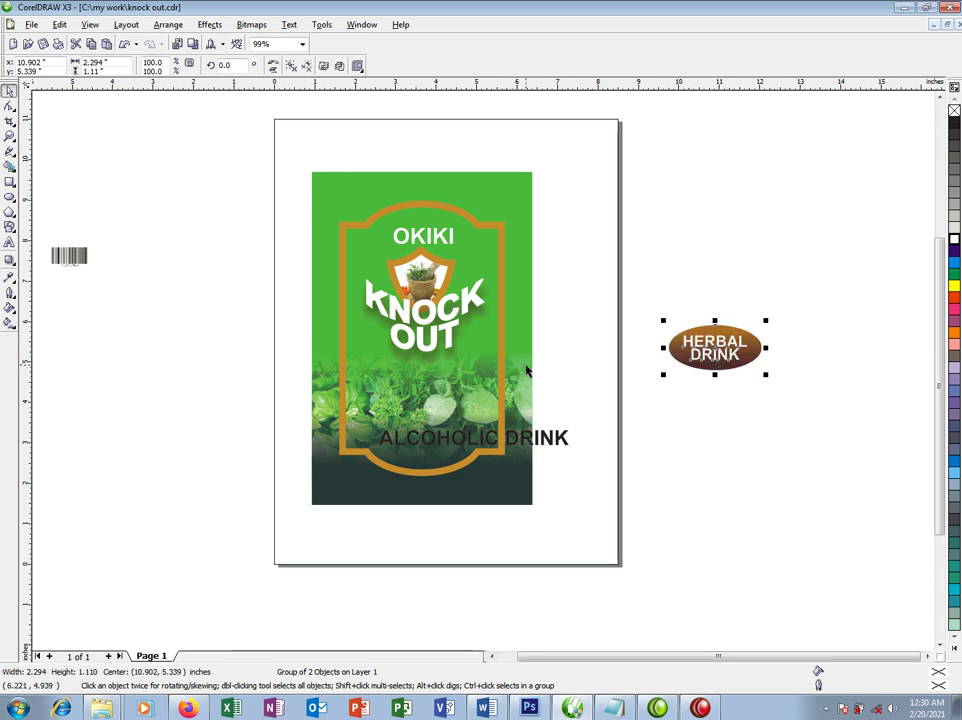
left_click(9, 259)
mouse_move(715, 349)
left_mouse_down()
mouse_move(724, 382)
mouse_move(717, 373)
left_mouse_up()
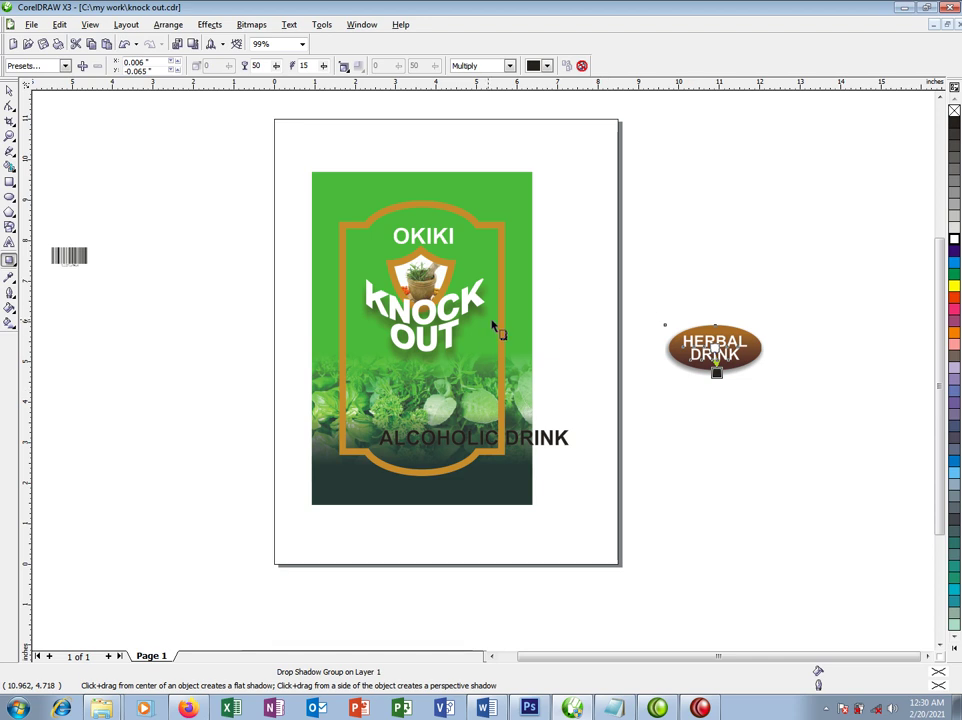
Step: Break the badge's drop shadow apart, move the badge with its shadow under KNOCK OUT, and group them
left_click(167, 25)
left_click(172, 158)
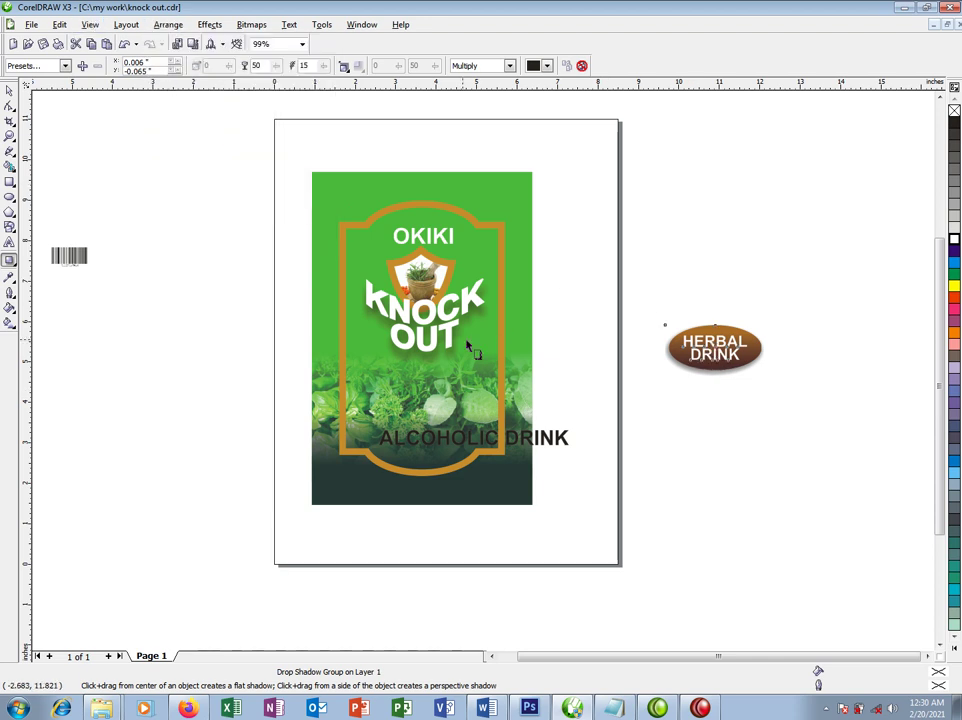
left_click_drag(752, 368, 438, 392)
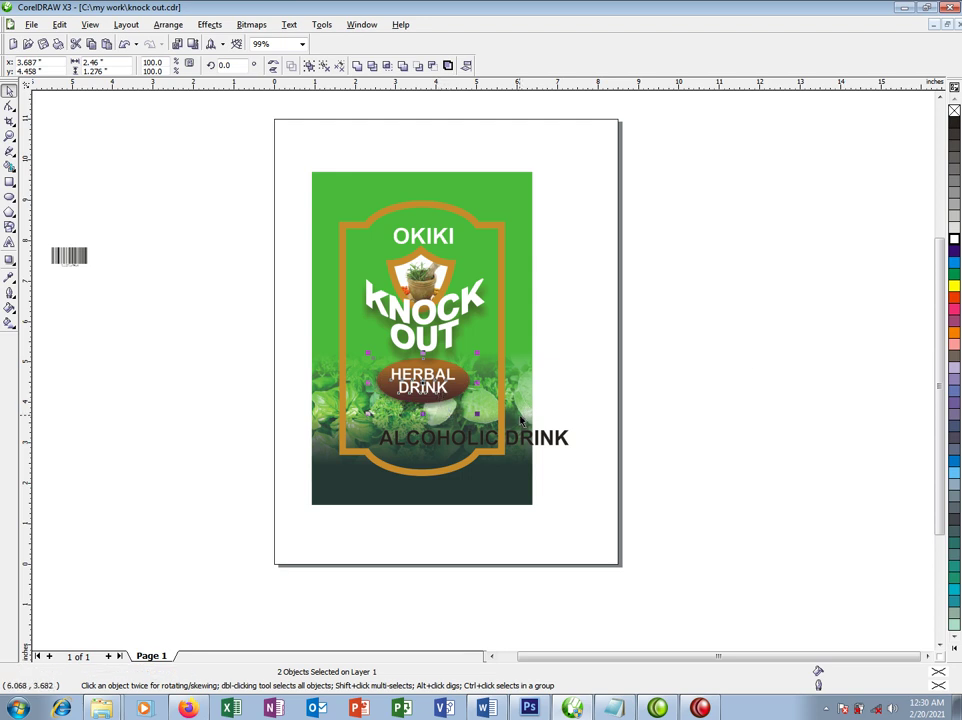
key("ctrl+g")
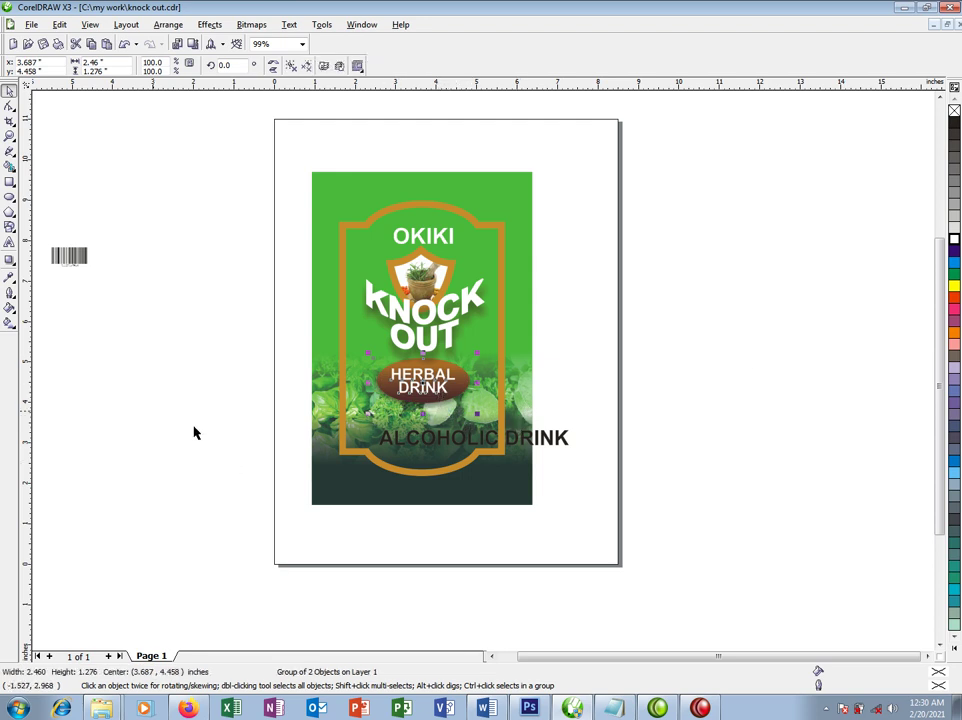
Step: Draw a rectangle about 3.36 by 0.51 inches below the HERBAL DRINK badge and fill it red
left_click(10, 181)
left_click_drag(355, 416, 492, 437)
key("space")
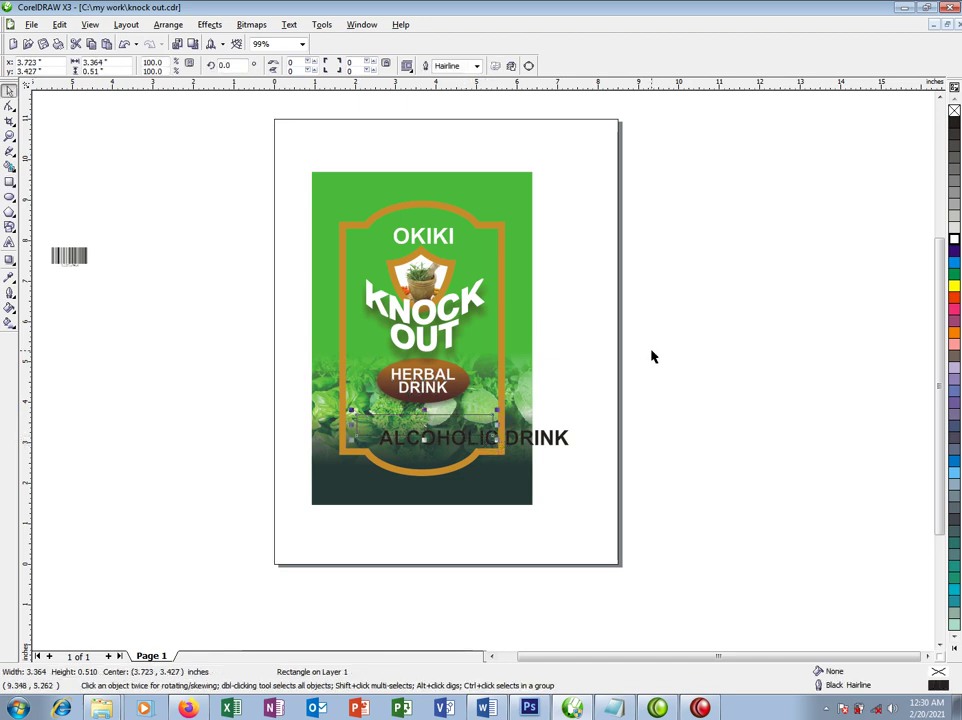
left_click(955, 298)
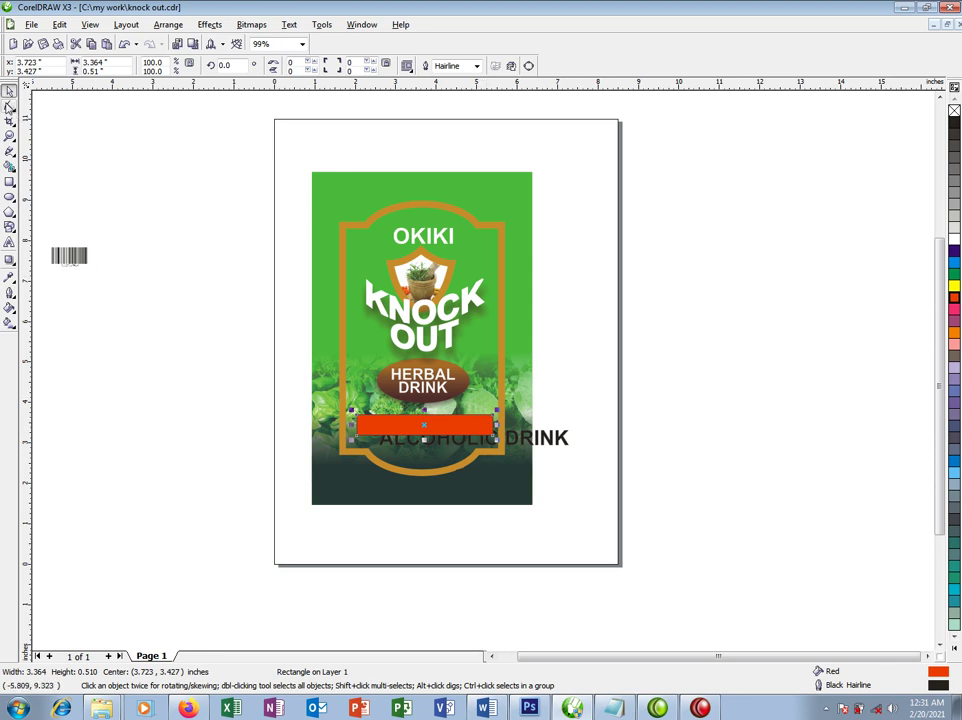
Step: Round the corners of the red rectangle to 53 and remove its outline
left_click(9, 105)
left_click_drag(494, 417, 464, 458)
key("space")
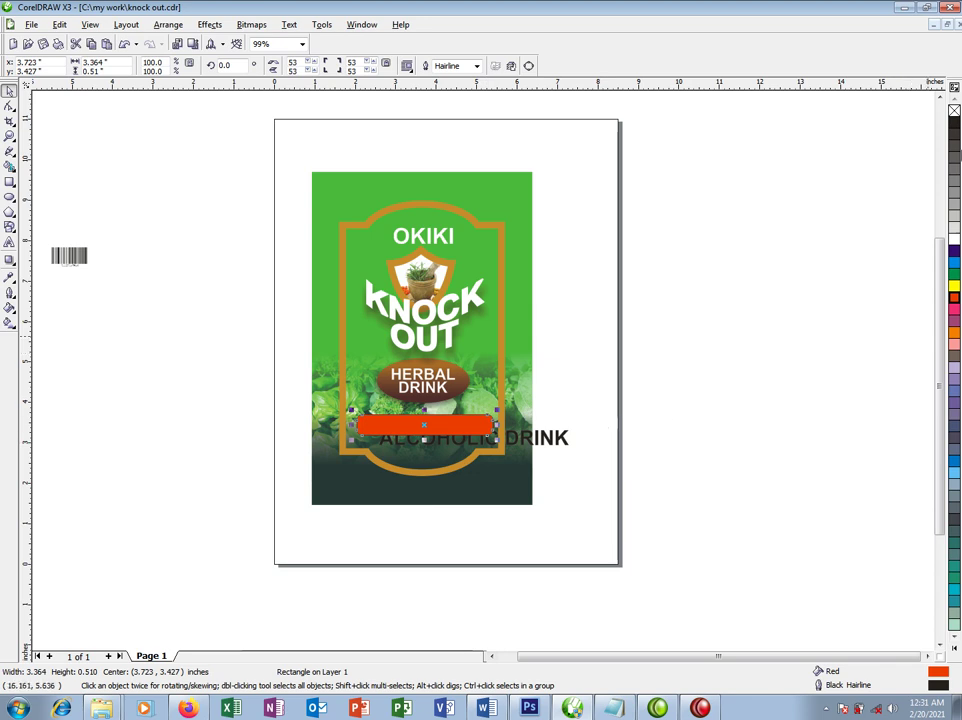
right_click(953, 110)
Step: Fit the ALCOHOLIC DRINK text onto the red banner at about 2.64 by 0.21 inches and fill it white
left_click_drag(547, 443, 478, 400)
left_click(953, 238)
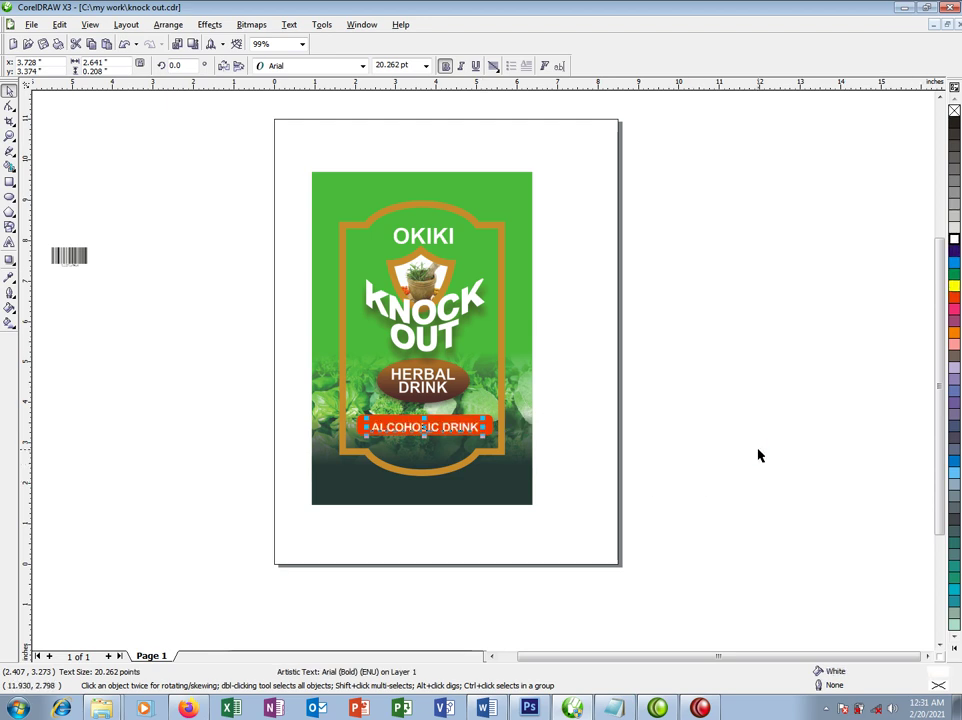
left_click(477, 418, "shift")
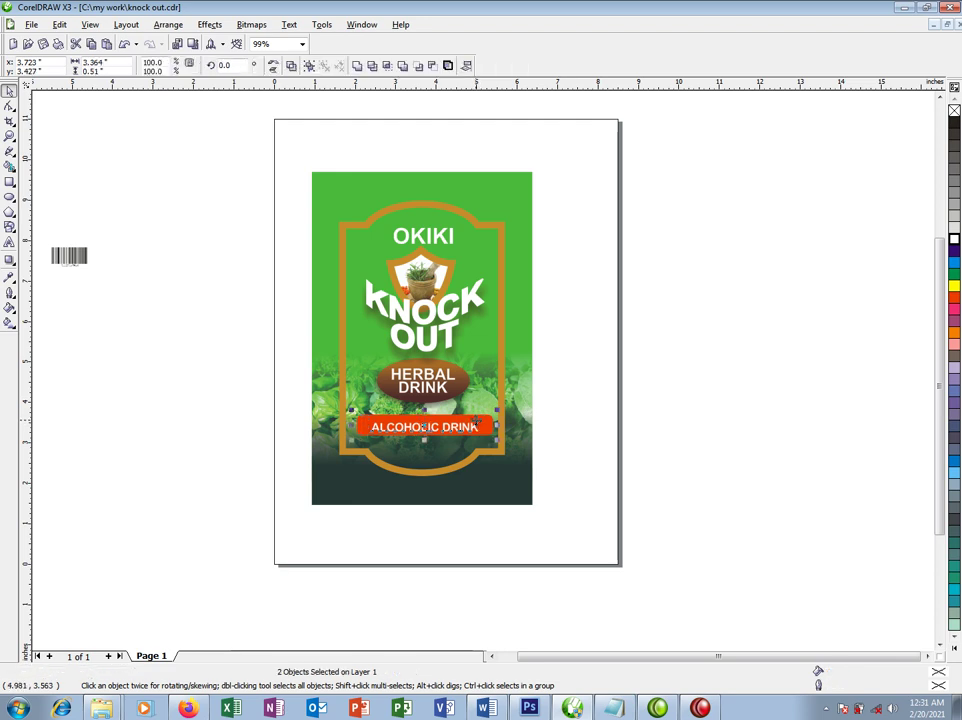
left_click(709, 438)
Step: Narrow the red banner to about 2.89 inches, move it down slightly with its text, and centre both horizontally on the gold frame
left_click(491, 425)
left_click_drag(497, 425, 484, 423)
left_click_drag(718, 422, 355, 460)
left_click_drag(442, 427, 413, 437)
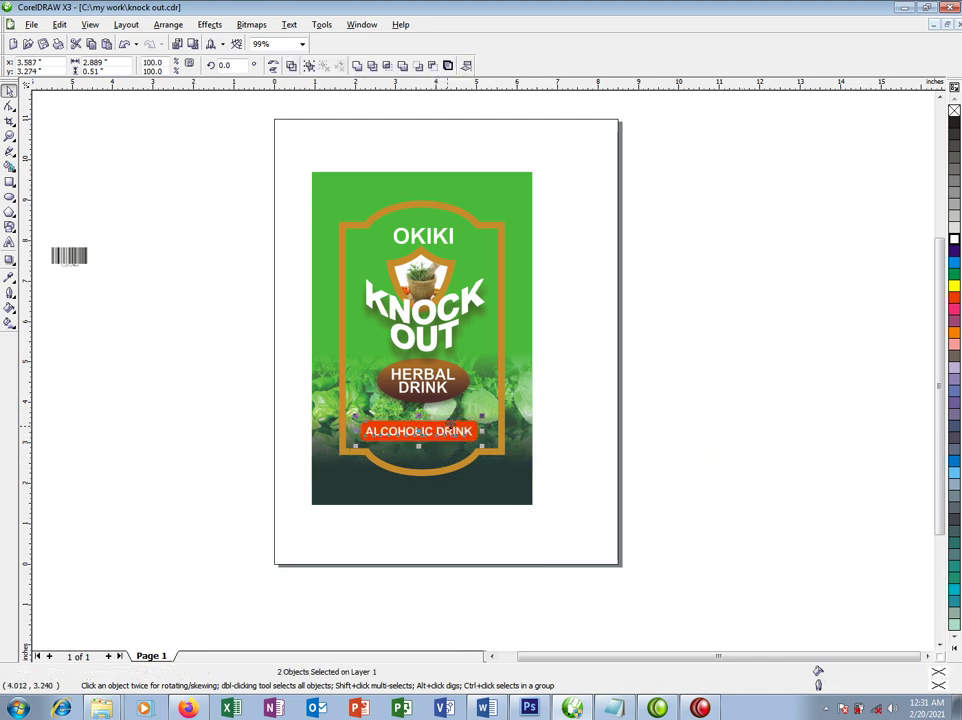
left_click(500, 371, "shift")
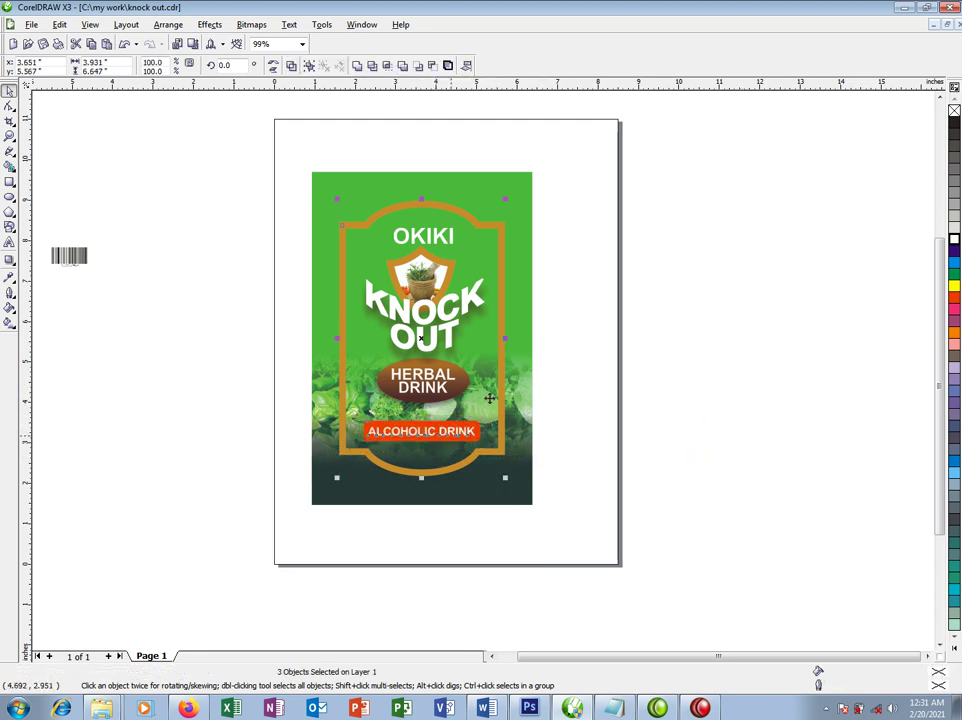
key("Escape")
Step: Duplicate the gold frame and the green background to the left of the page as a back label
left_click(491, 236)
left_click(522, 286, "shift")
left_click_drag(522, 286, 262, 280)
right_click(262, 280)
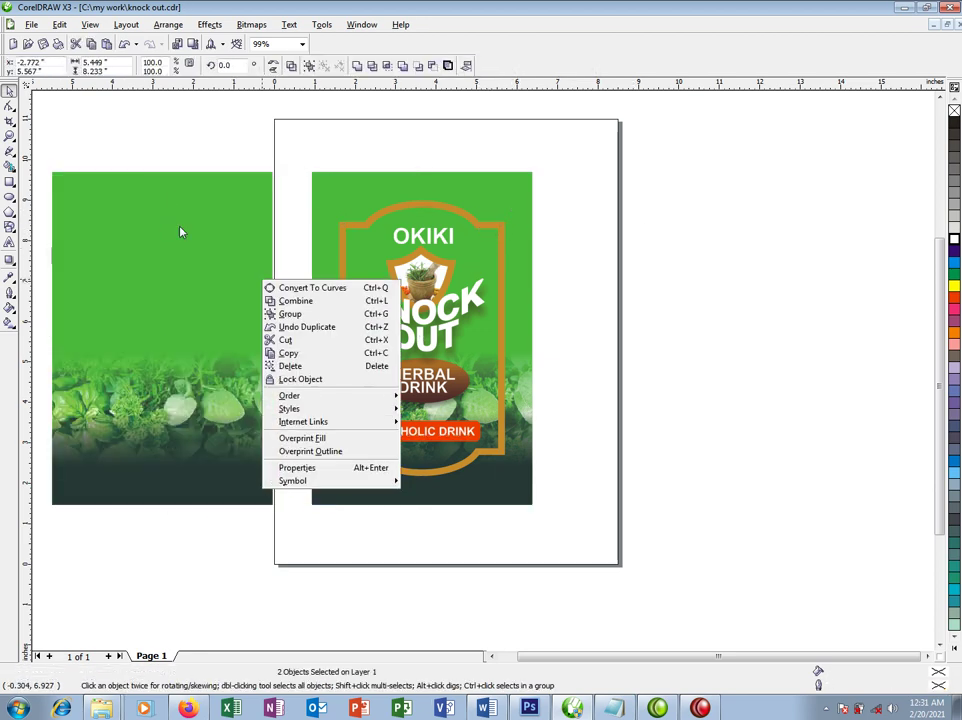
key("Escape")
Step: Bring the ingredients, producer, barcode and symbol objects onto the back label, in front, and enlarge them to about 4.01 by 4.45 inches
scroll(173, 218, "down", 1)
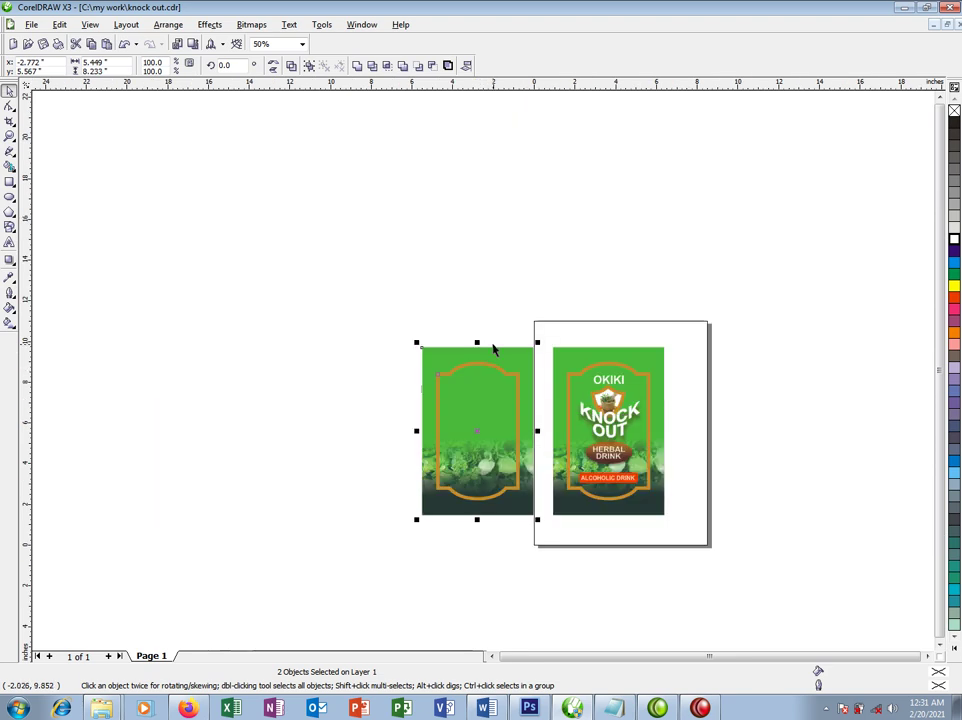
left_click_drag(355, 298, 662, 522)
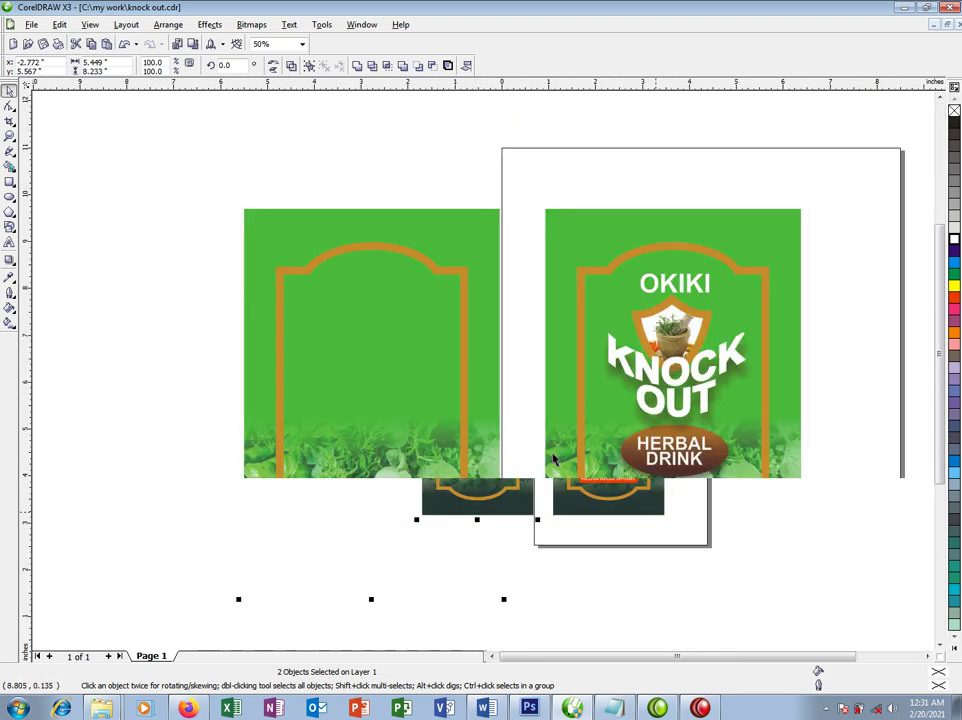
left_click_drag(176, 144, 481, 401)
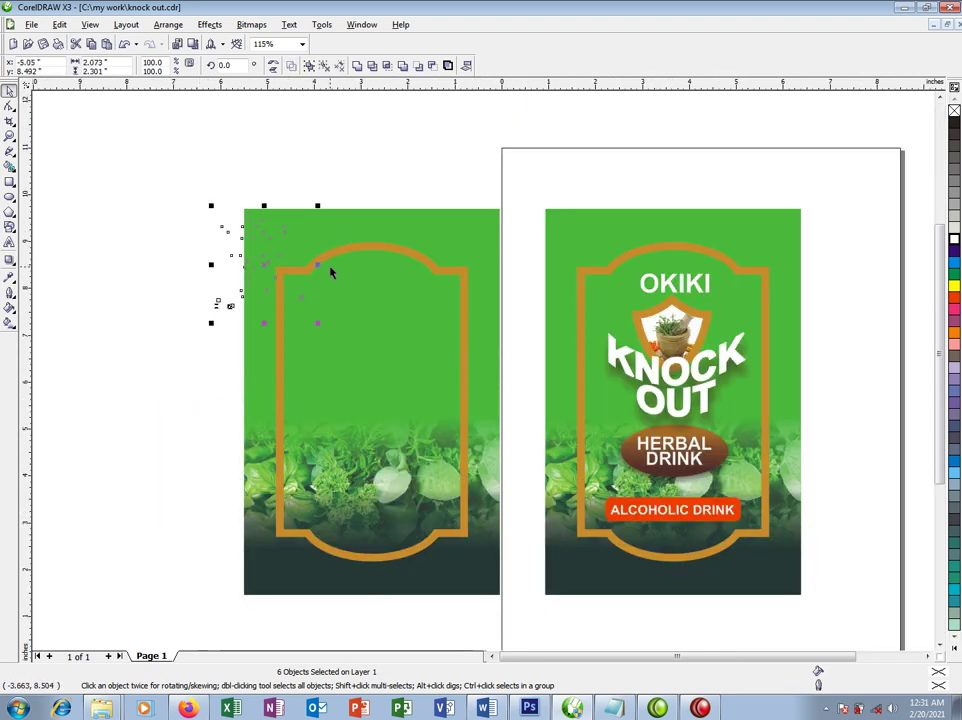
left_click_drag(269, 263, 337, 426)
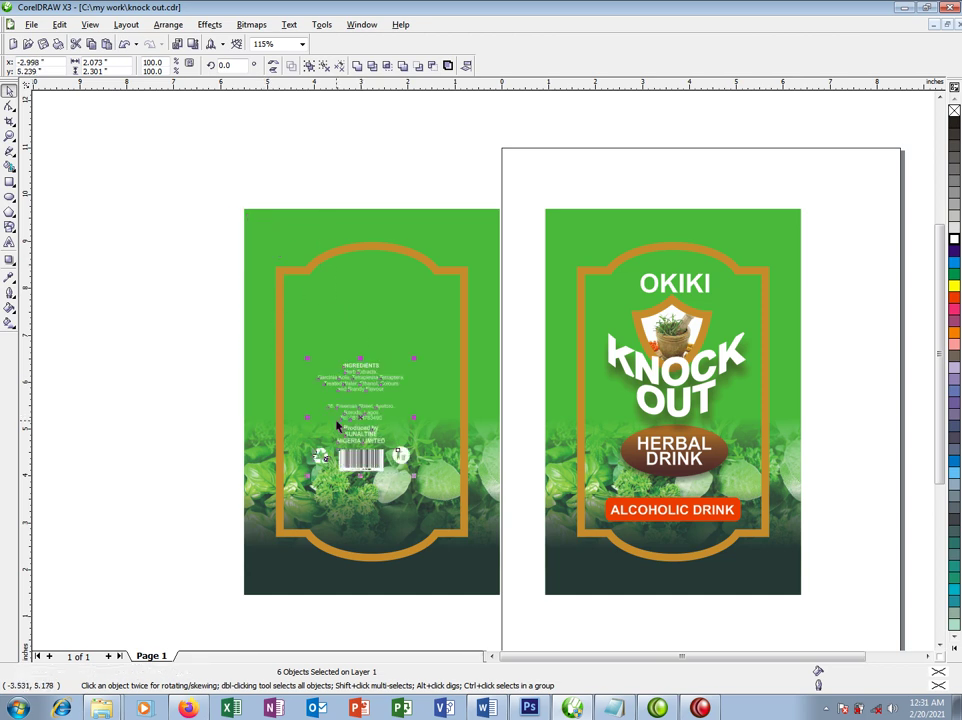
left_click_drag(415, 359, 459, 308)
Step: Recolour the back label's frame outline white and shrink the information objects to about 3.39 by 3.76 inches inside it
left_click(450, 274)
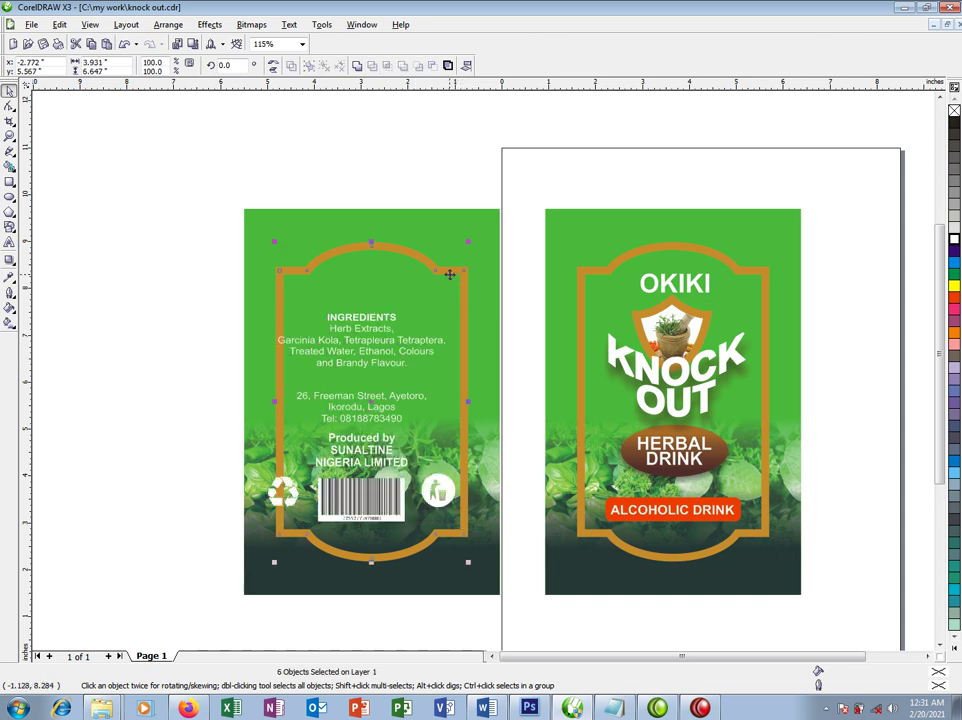
right_click(954, 239)
left_click_drag(126, 263, 477, 543)
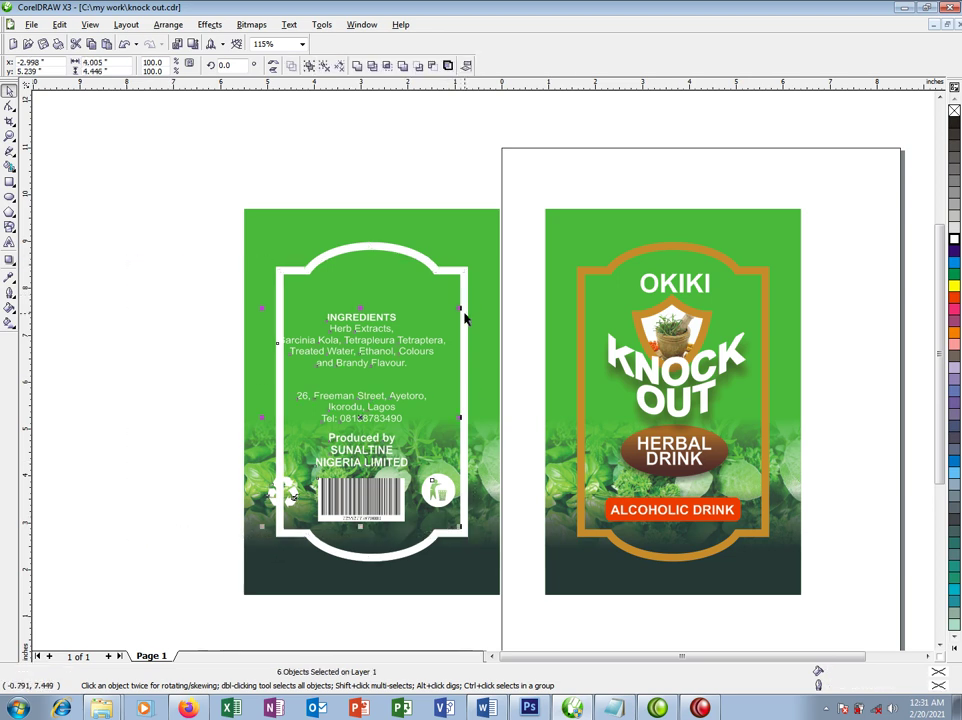
left_click_drag(460, 310, 445, 323)
left_click_drag(399, 354, 415, 370)
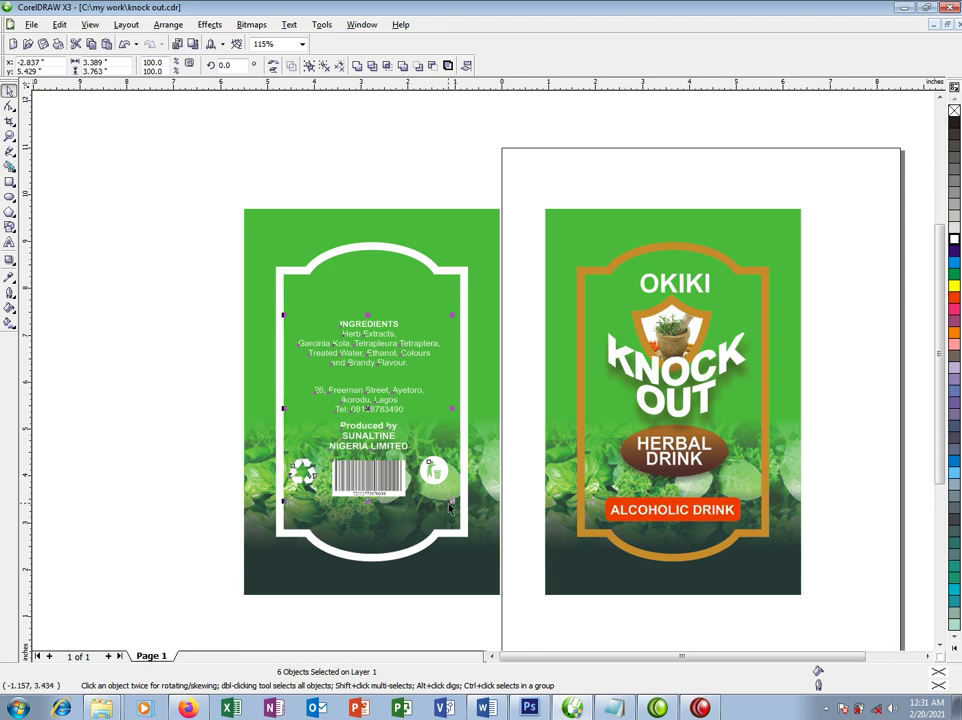
Step: Raise the dark gradient inside the back label's clipped background and move the information objects lower in the white frame
left_click(472, 576)
left_click(472, 576, "ctrl")
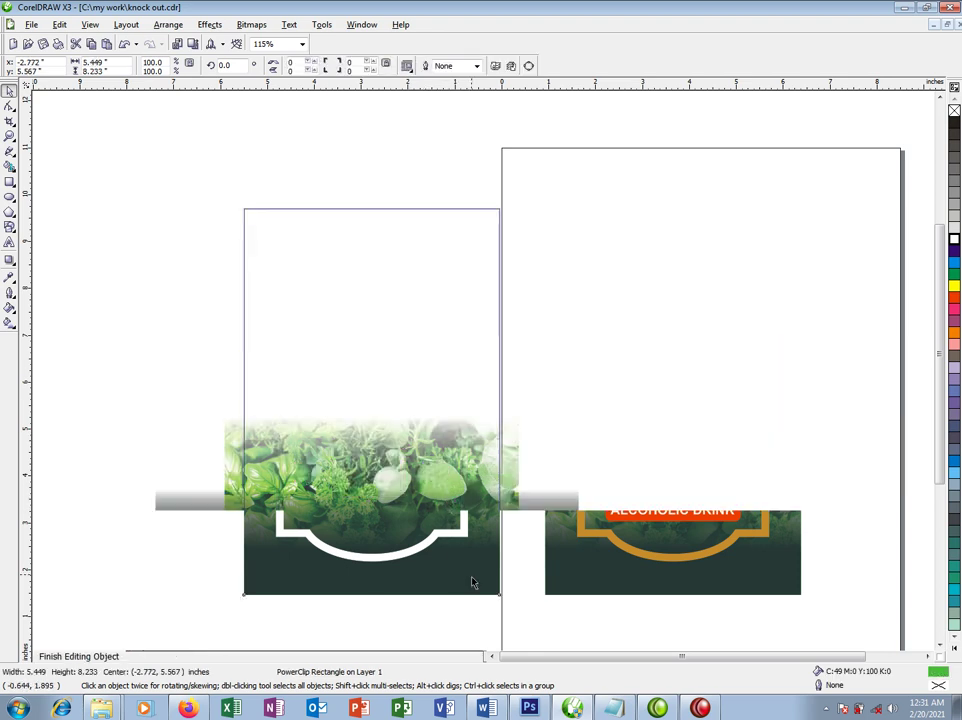
left_click_drag(427, 604, 427, 553)
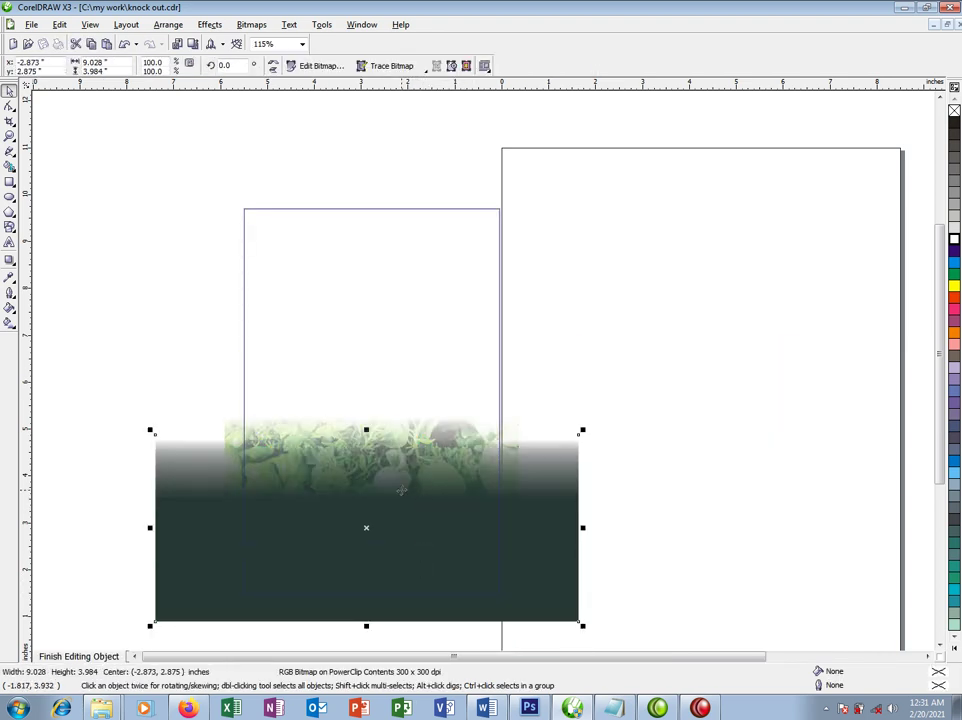
left_click(633, 355, "ctrl")
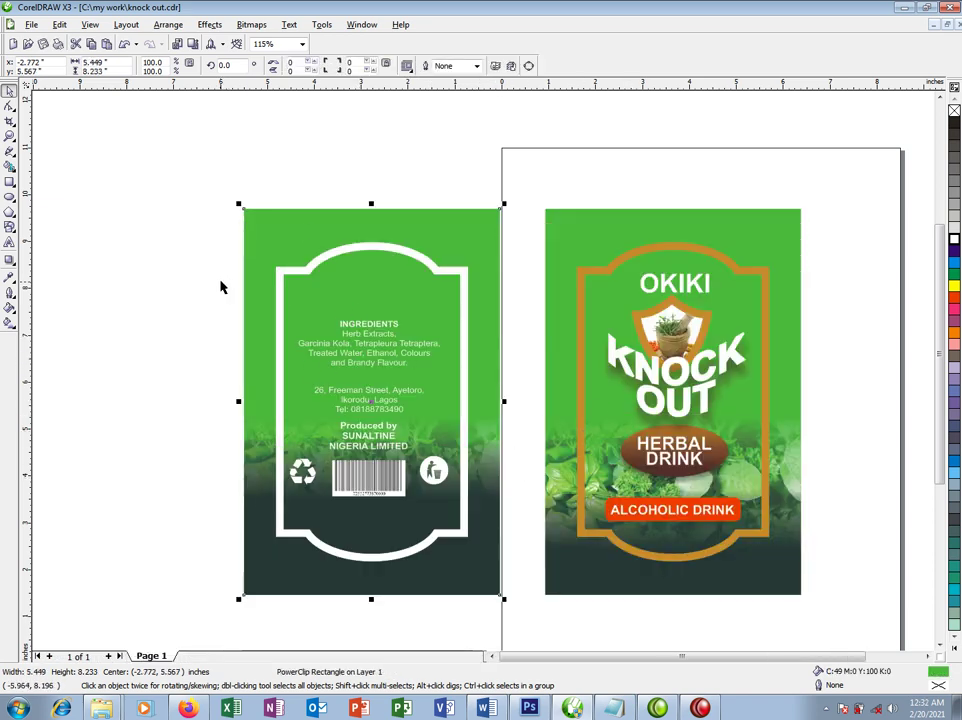
left_click_drag(184, 263, 492, 535)
left_click_drag(437, 468, 441, 502)
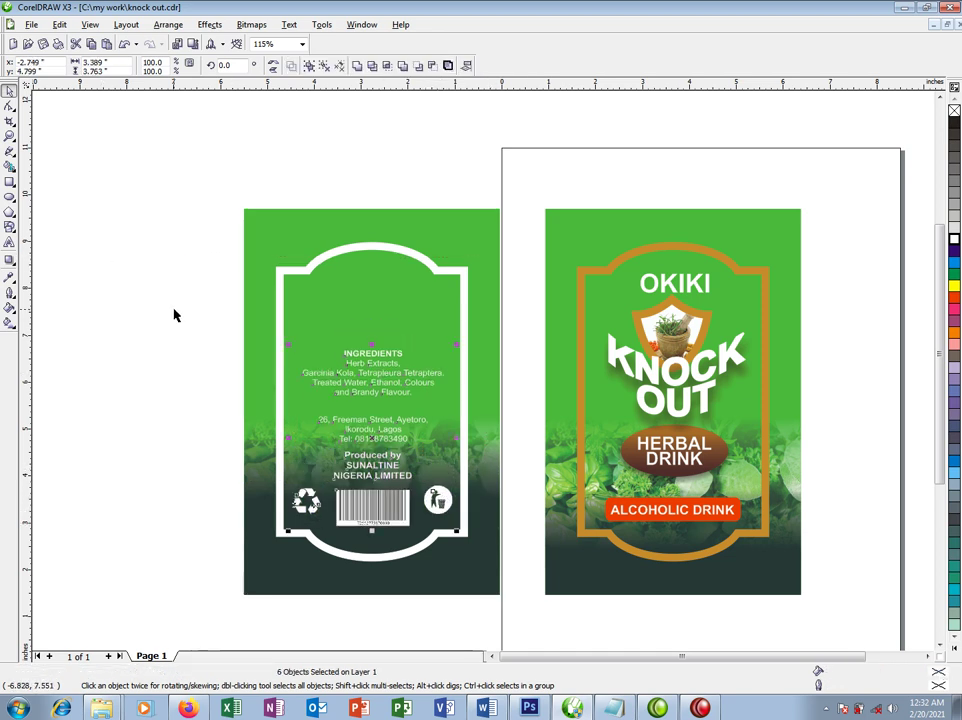
Step: Draw a rectangle about 0.54 by 0.87 inches above INGREDIENTS, fill it green and give it a white outline
left_click(9, 182)
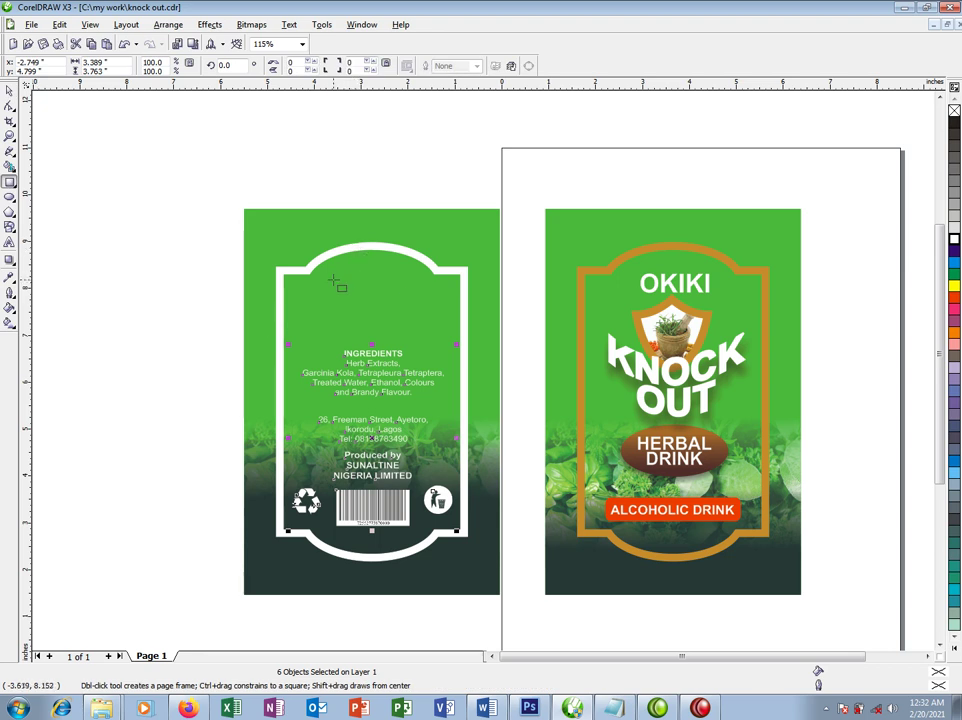
left_click_drag(335, 278, 353, 320)
key("space")
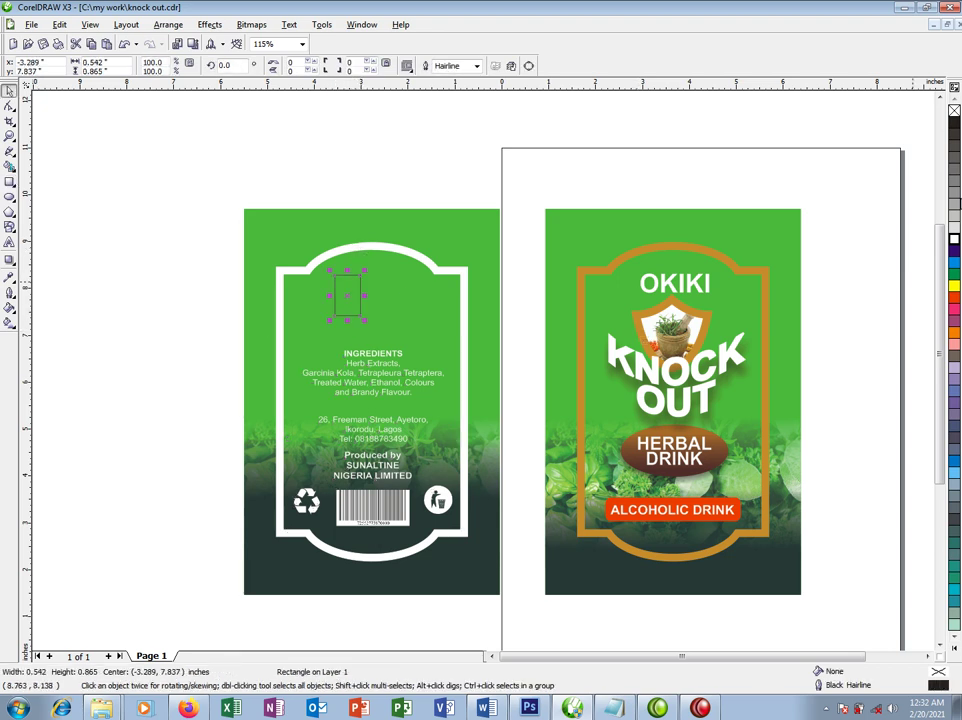
left_click(955, 273)
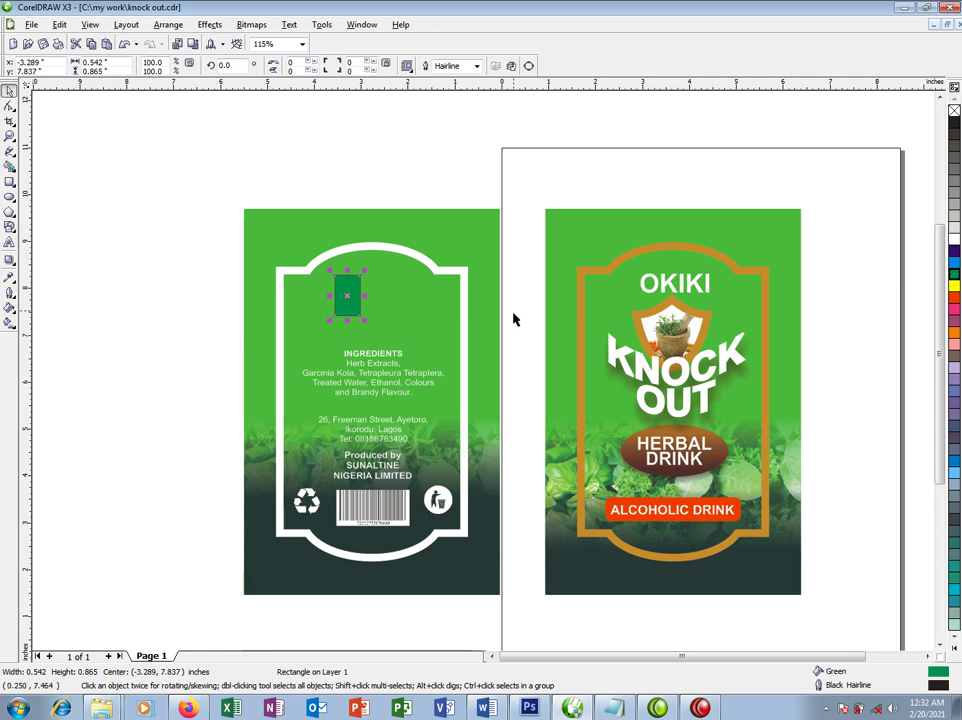
right_click(955, 241)
Step: Complete the Nigerian flag with two adjoining copies of the green rectangle, filling the middle one white and the outer one green
left_click_drag(330, 297, 383, 297)
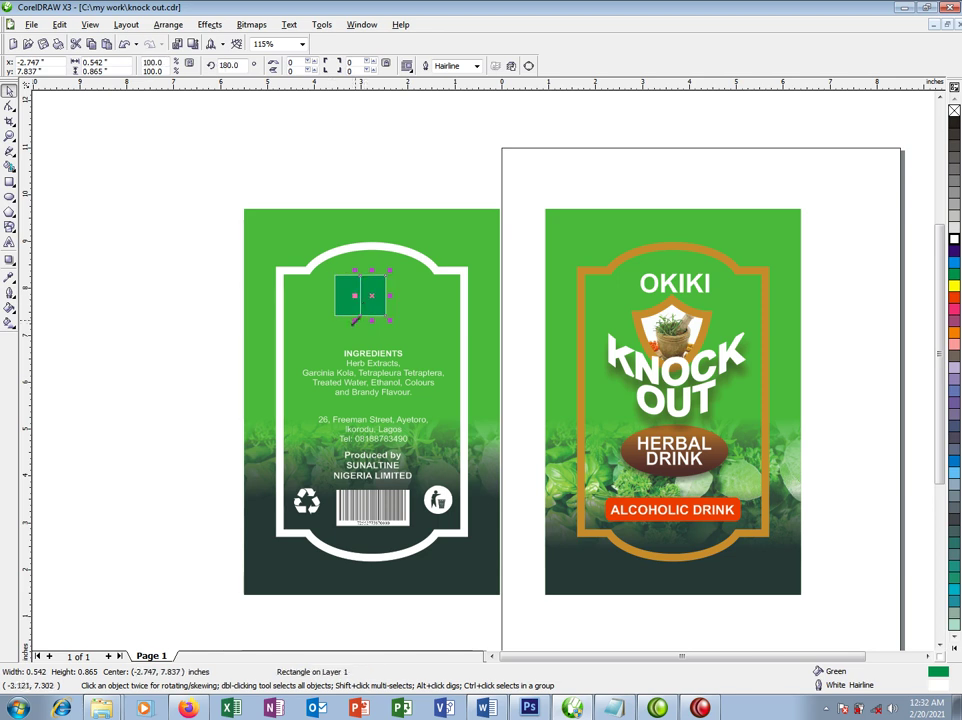
left_click(955, 241)
left_click_drag(355, 296, 380, 297)
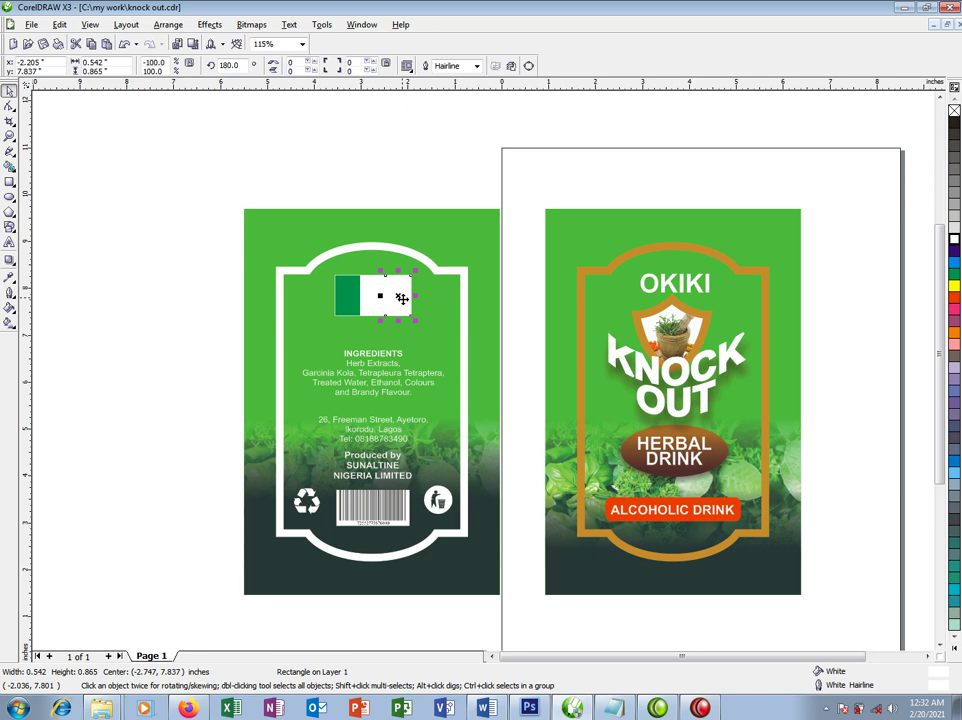
left_click(955, 279)
Step: Copy the INGREDIENTS text block, replace its wording with MADE IN NIGERIA, and place it just above the flag
left_click_drag(373, 358, 390, 337)
double_click(389, 327)
key("ctrl+a")
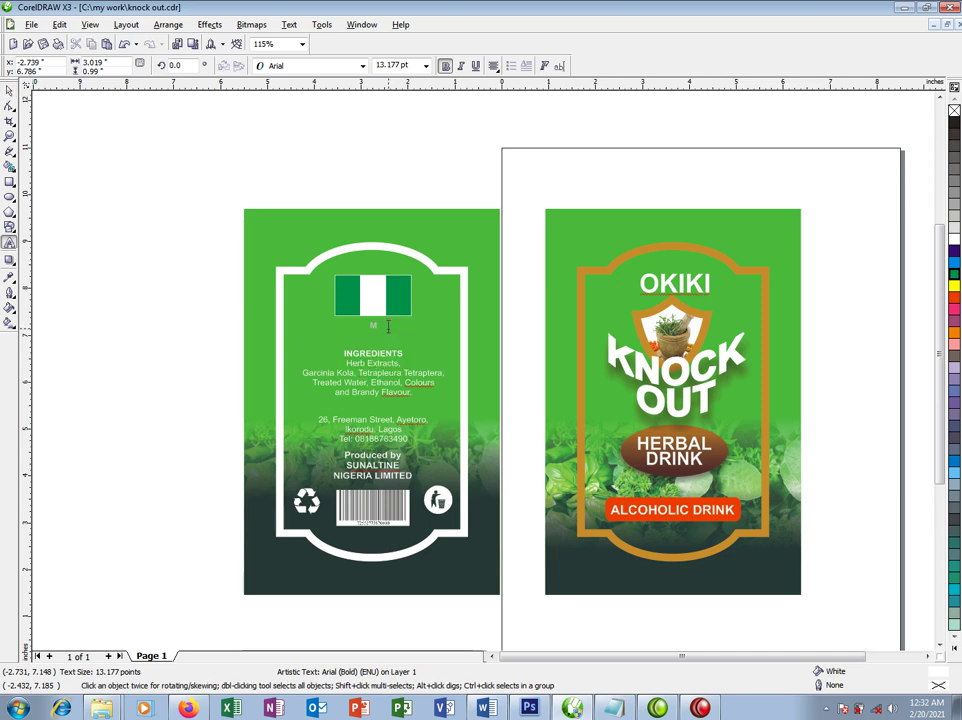
type("MADE IN NIGERIA")
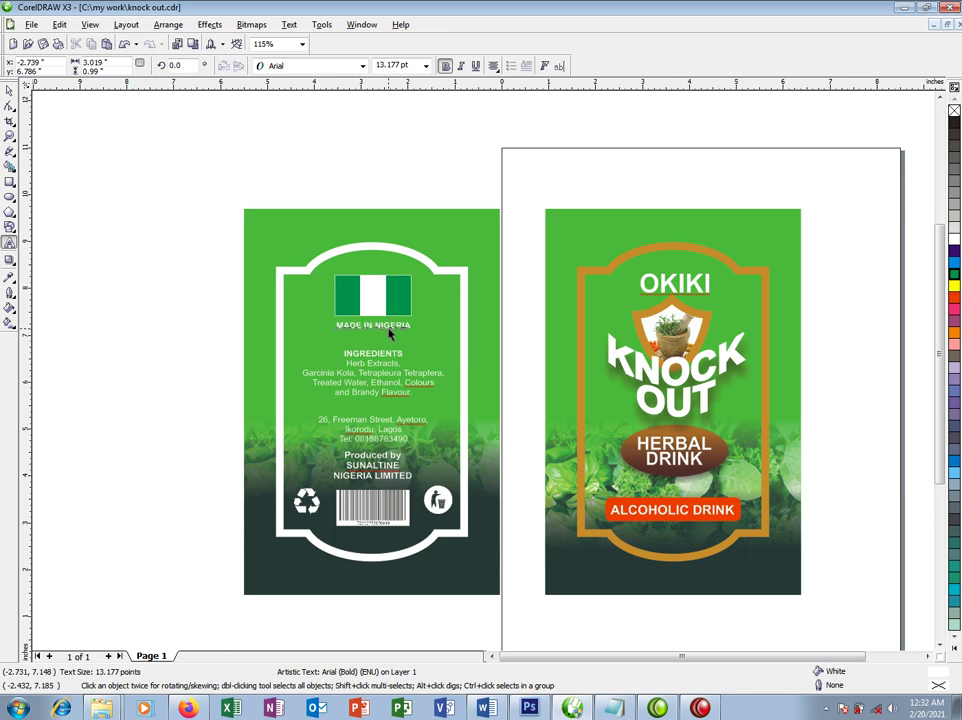
key("ctrl+space")
left_click_drag(400, 326, 400, 267)
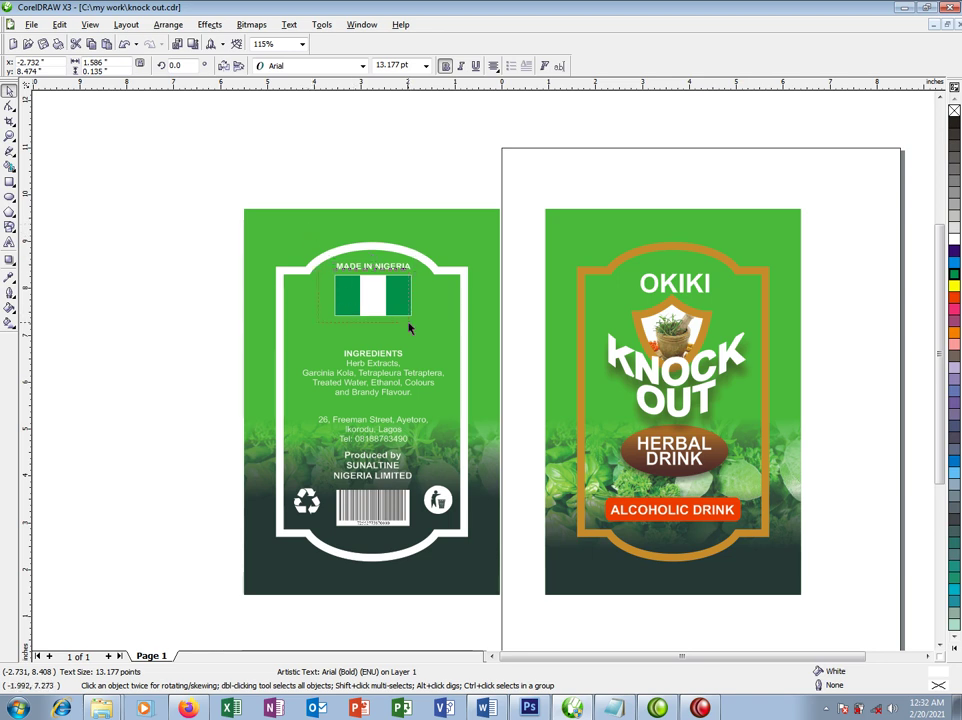
Step: Group the flag's rectangles, centre MADE IN NIGERIA over them, then shrink both and centre them on the back label
left_click_drag(409, 327, 409, 327)
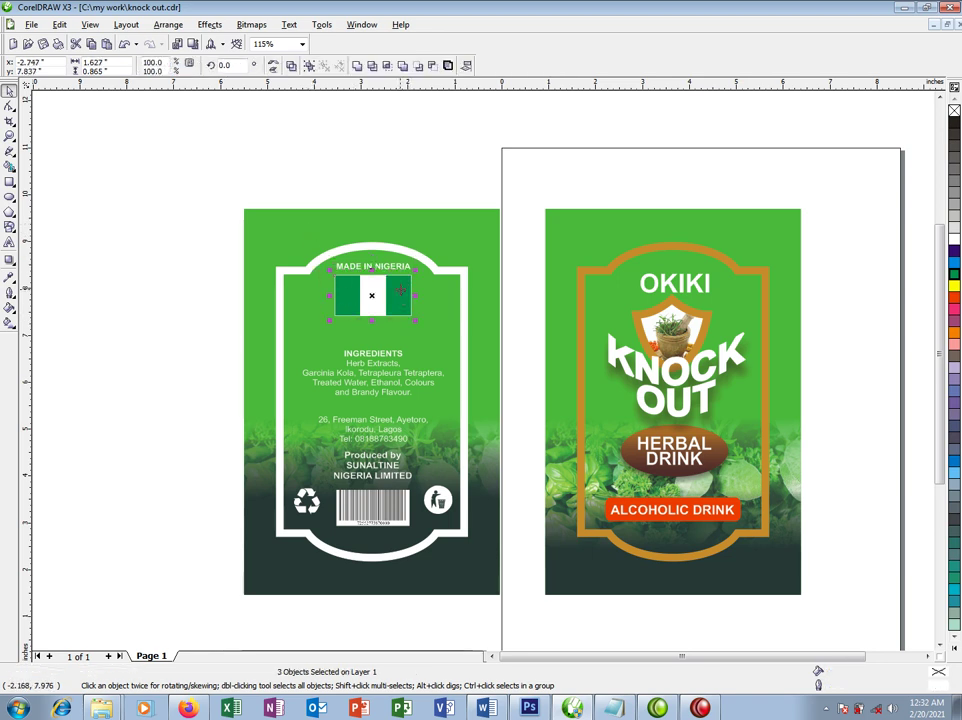
key("ctrl+g")
left_click(396, 268, "shift")
key("c")
left_click_drag(415, 256, 395, 313)
left_click(459, 243, "shift")
key("c")
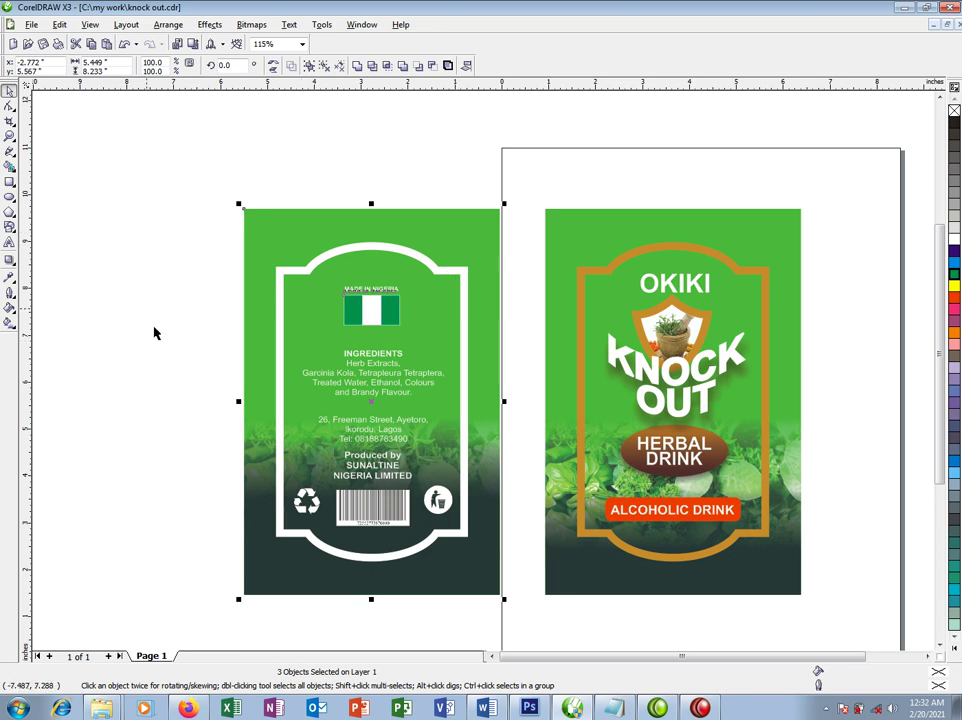
left_click(140, 284)
Step: Move the whole back label farther left, away from the page and the front label
scroll(357, 413, "down", 2)
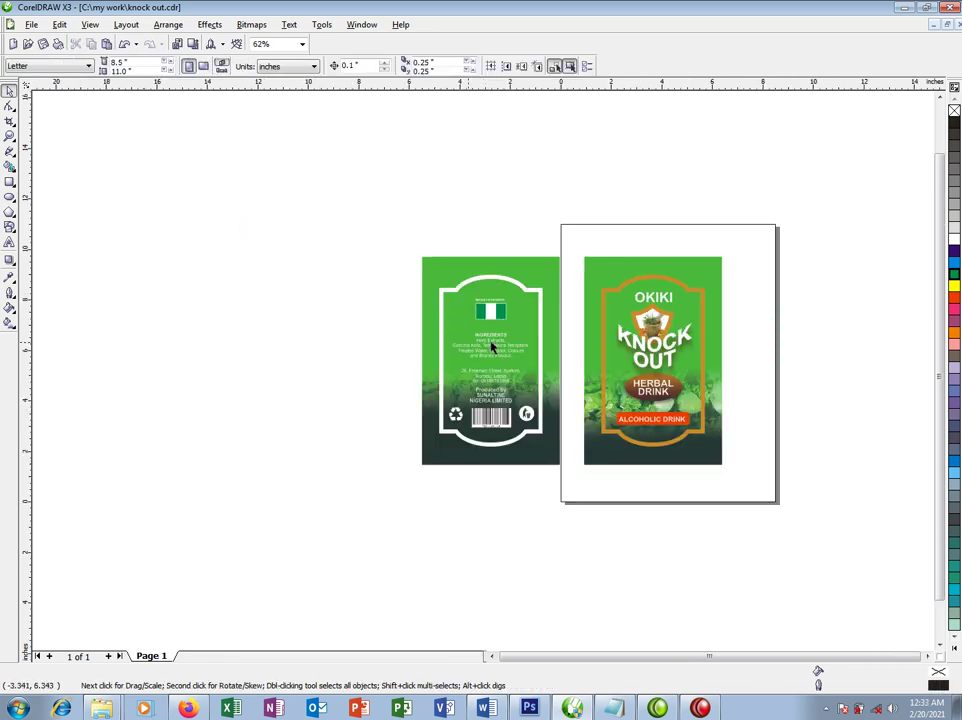
key("F2")
left_click_drag(383, 226, 831, 496)
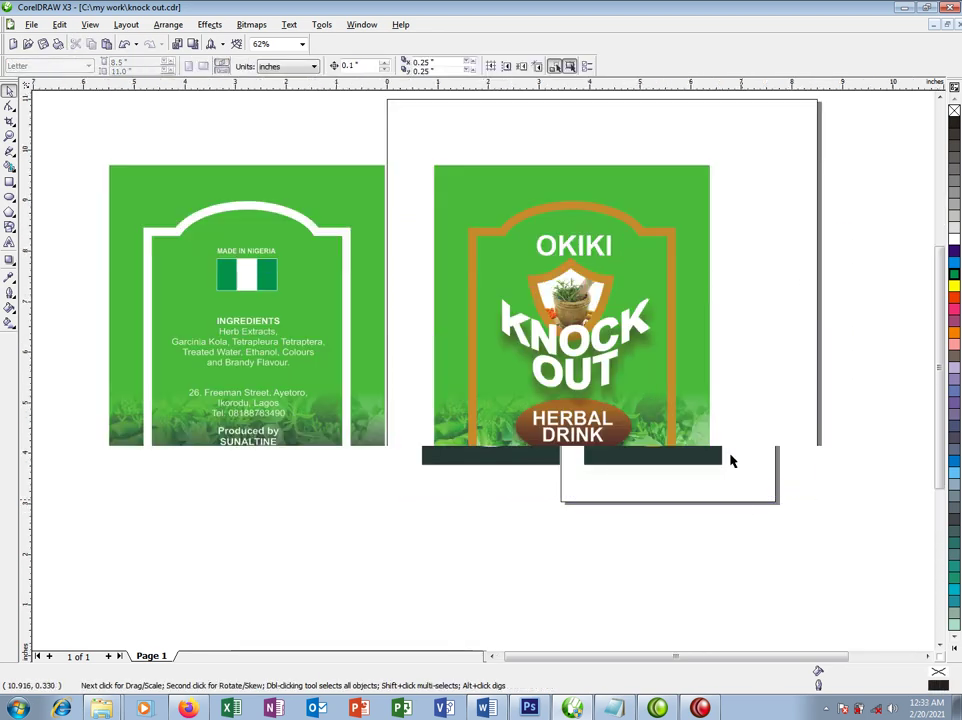
scroll(492, 350, "down", 4)
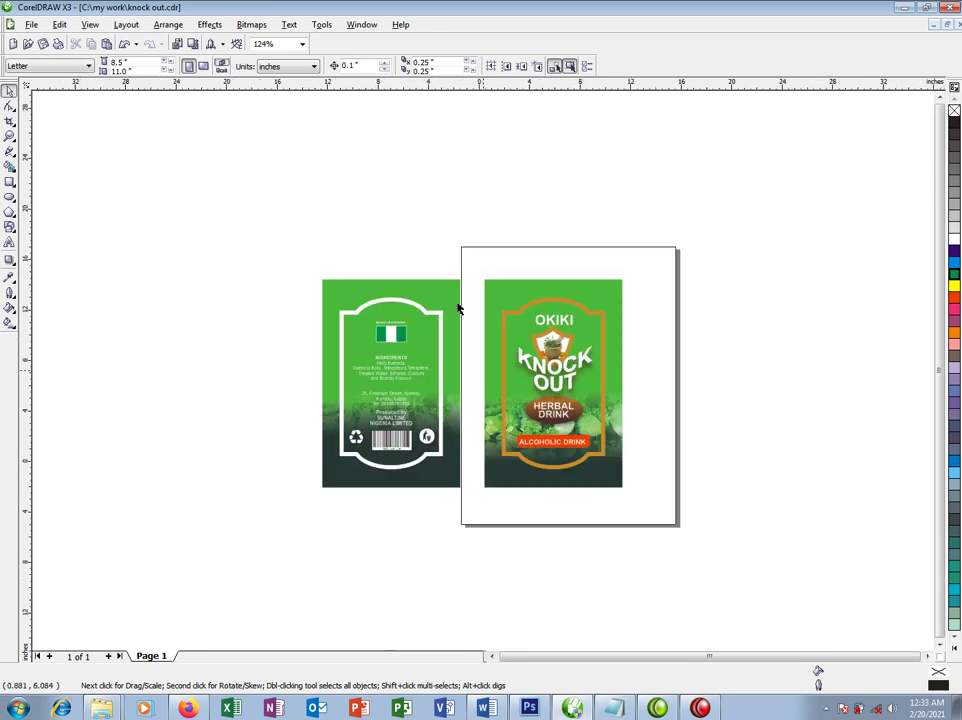
key("z")
left_click_drag(321, 237, 649, 480)
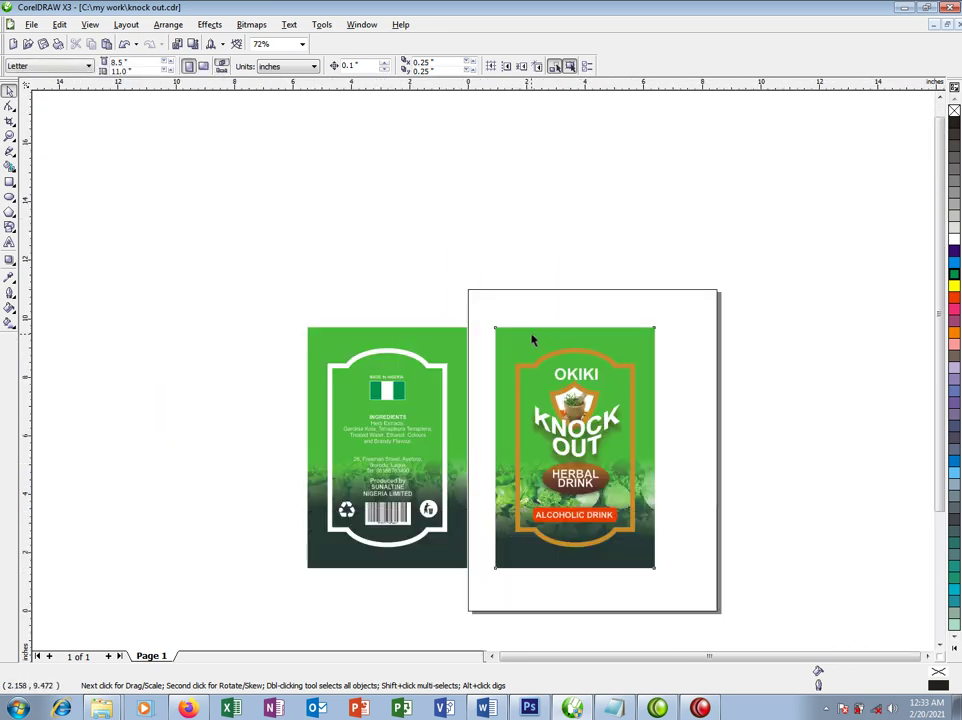
key("space")
left_click(569, 343)
left_click_drag(213, 275, 470, 588)
left_click_drag(361, 425, 258, 425)
Step: Place a copy of the front label's background, enlarged to about 7.01 by 10.58 inches, over the front label
left_click_drag(509, 332, 514, 331)
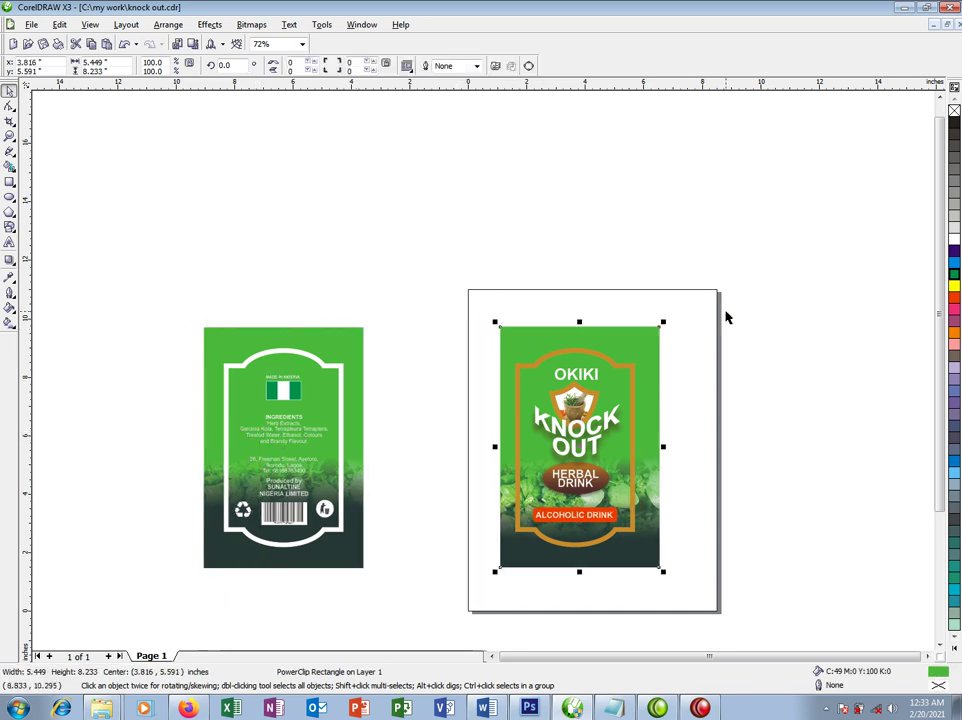
key("ctrl+z")
left_click_drag(658, 322, 688, 288)
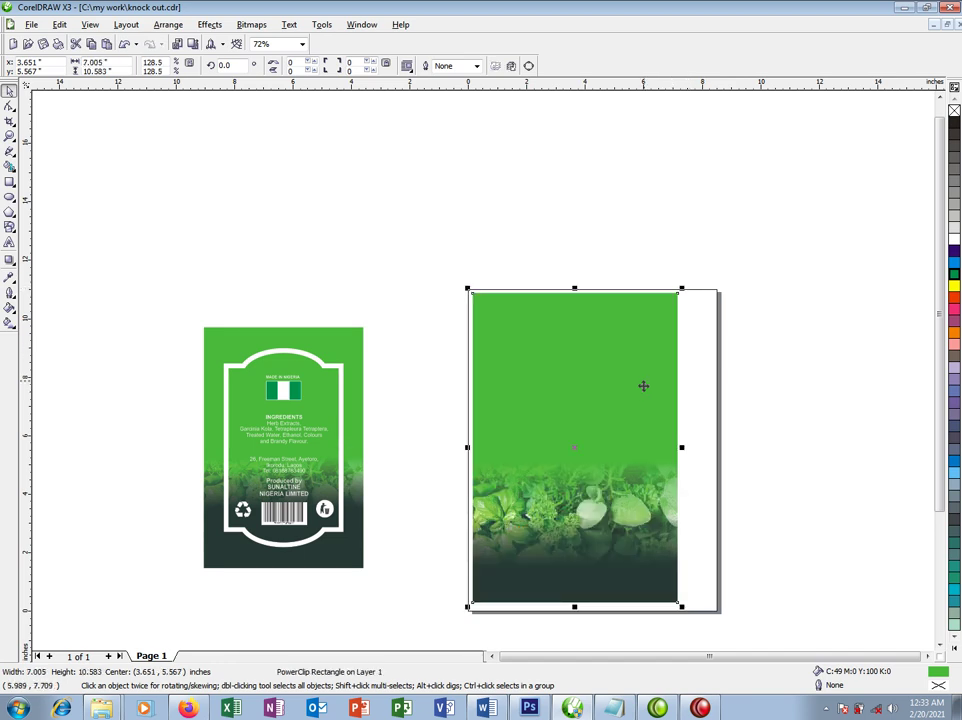
Step: Fill the enlarged background with 10% Black and extract the images clipped inside it
left_click(955, 229)
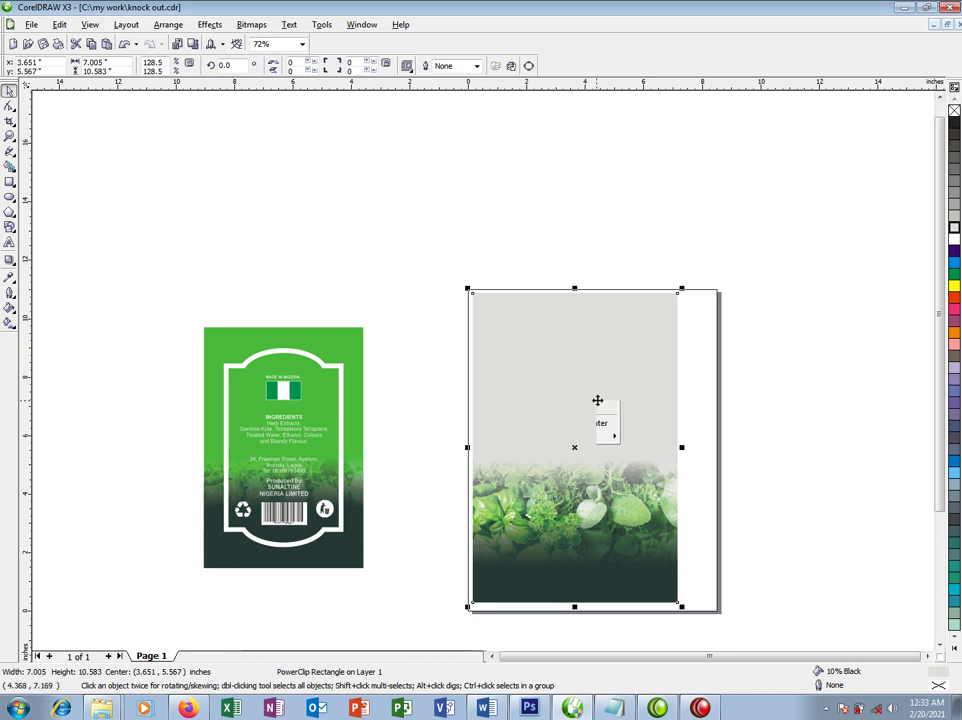
right_click(597, 400)
left_click(645, 405)
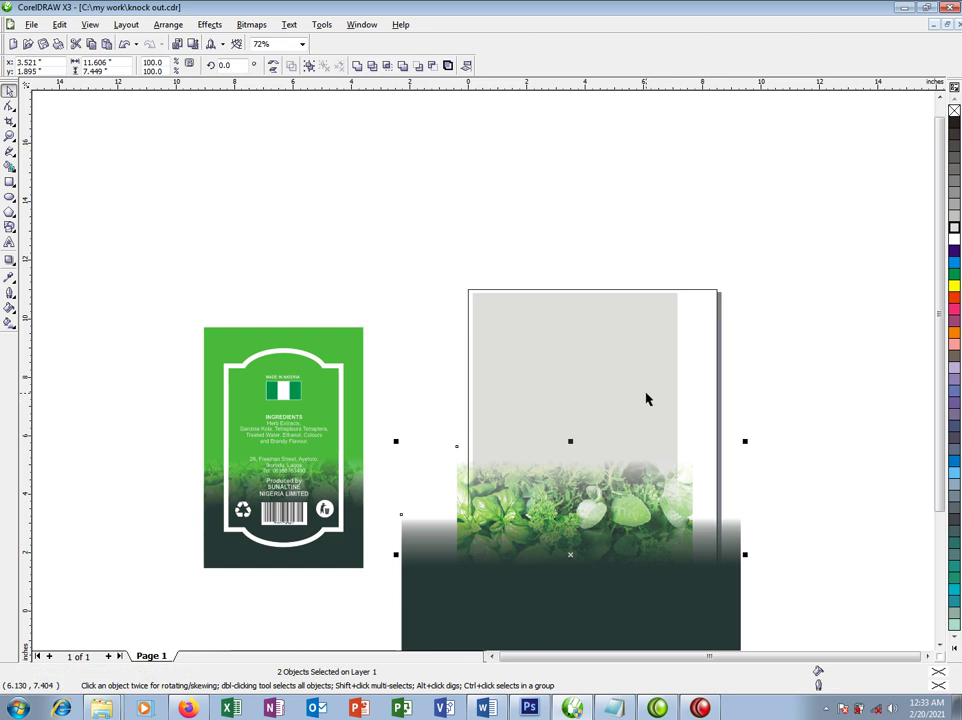
Step: Delete the extracted images, then turn the grey rectangle into an unfilled black hairline outline beside the page's upper right corner
key("Delete")
left_click_drag(562, 380, 835, 288)
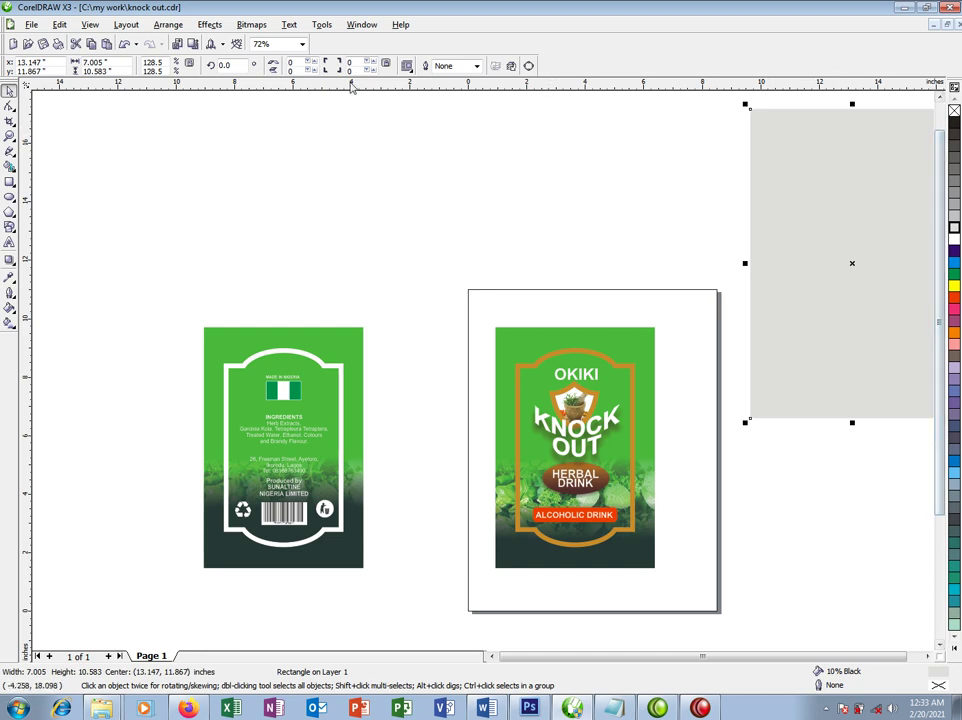
left_click(955, 114)
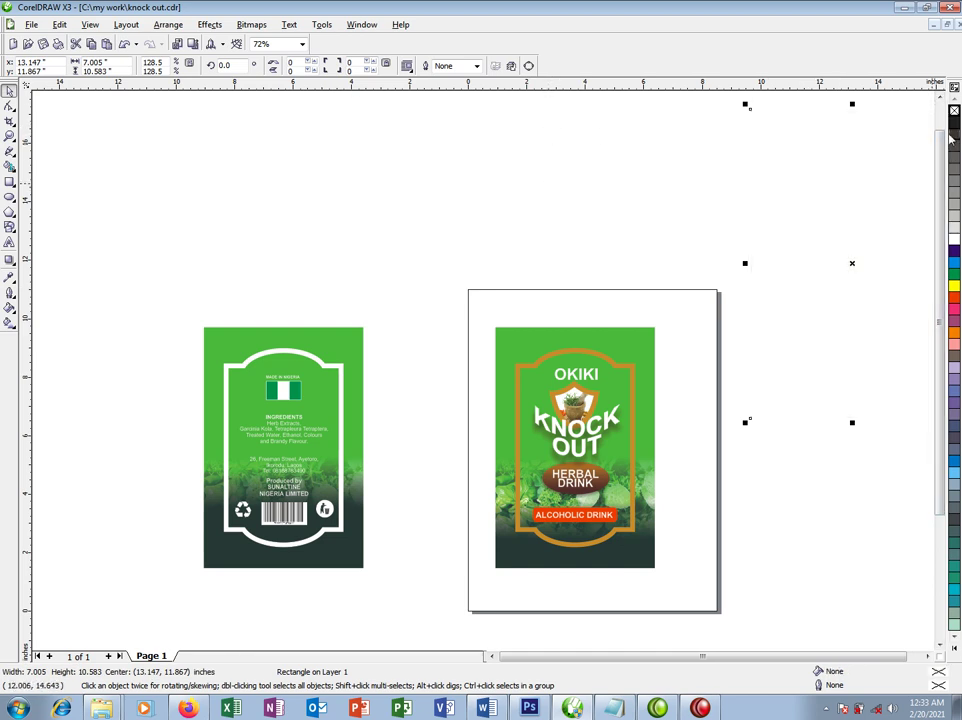
right_click(954, 126)
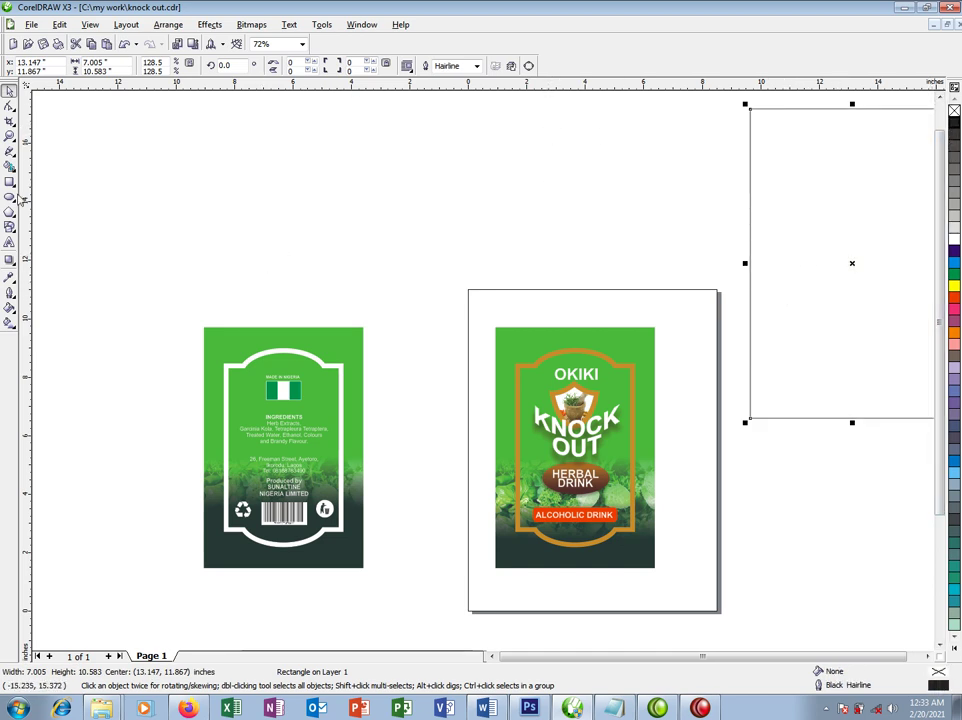
Step: Try a flat drop shadow on the unfilled rectangle beside the page, then delete the rectangle with its shadow
left_click(9, 259)
left_click_drag(852, 263, 864, 440)
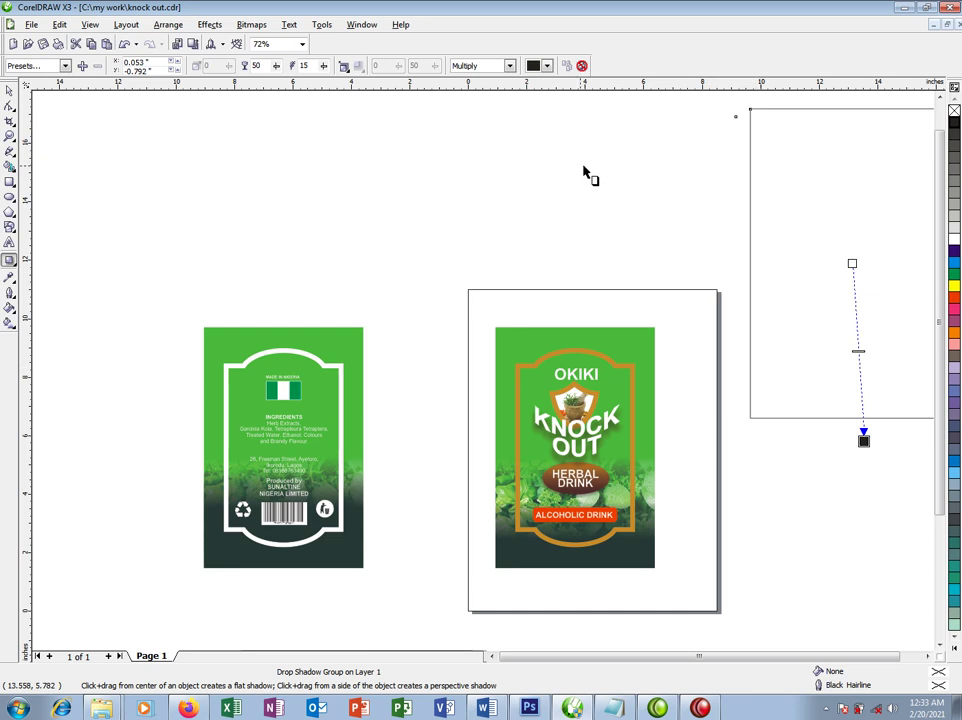
key("ctrl+z")
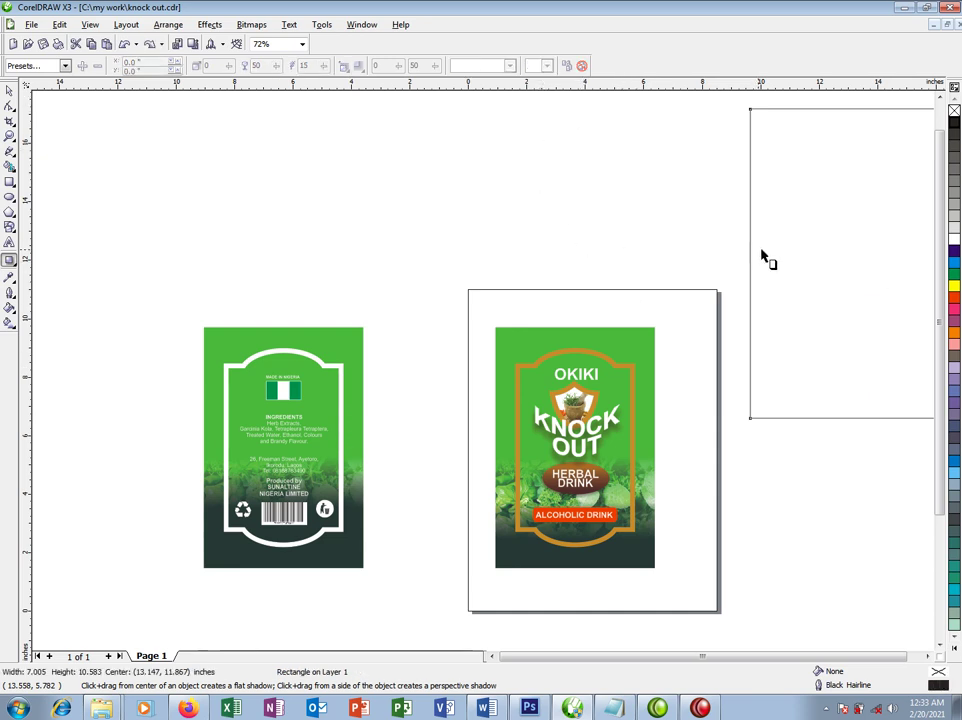
key("space")
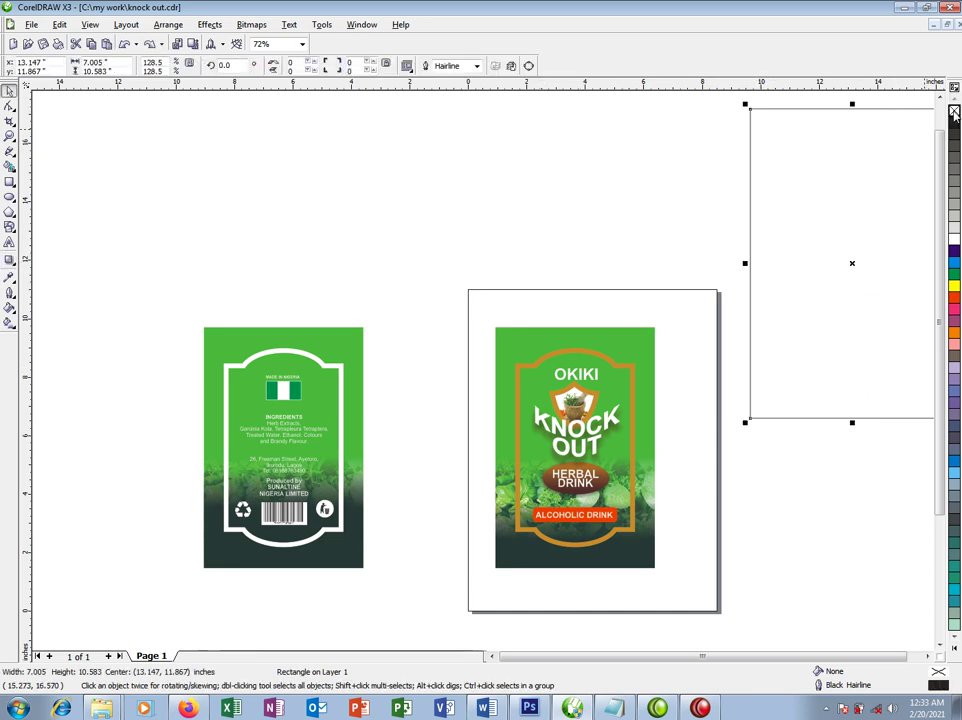
key("space")
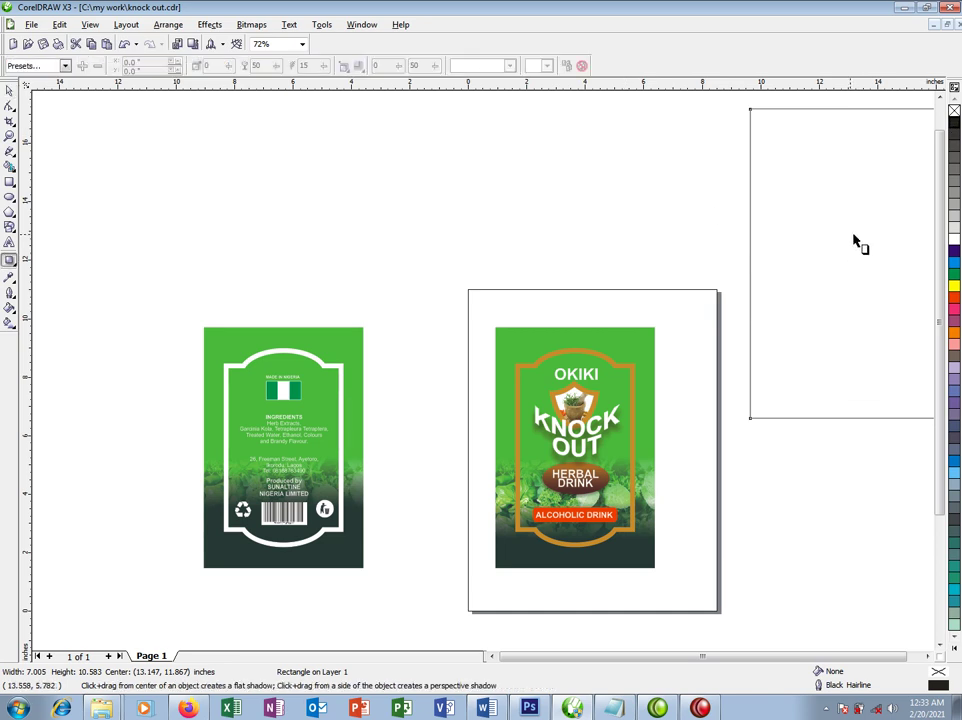
left_click_drag(852, 264, 858, 290)
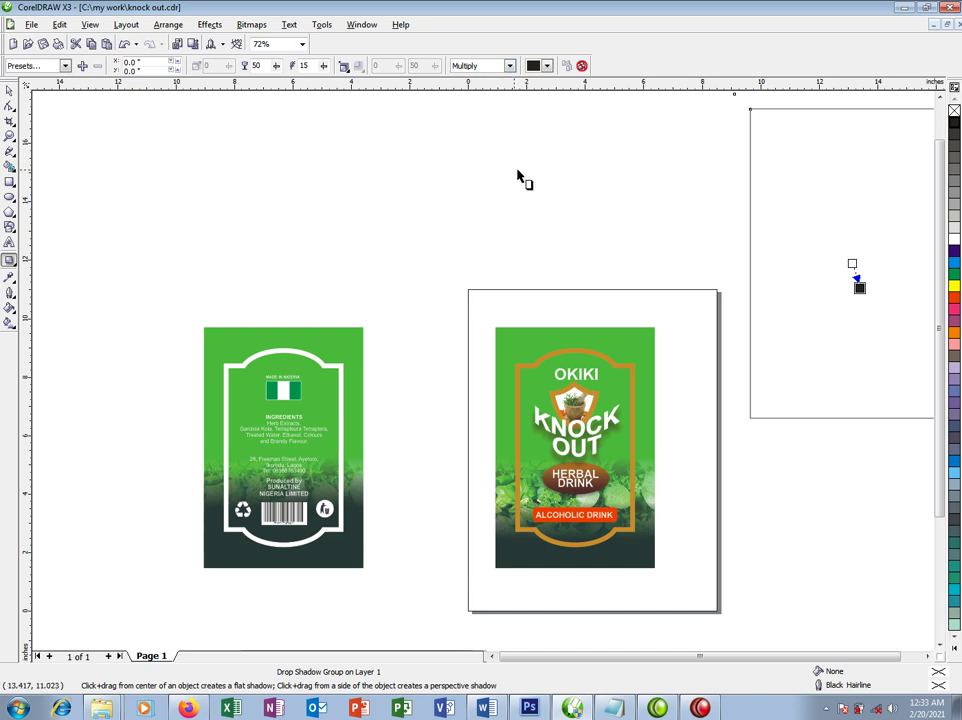
key("space")
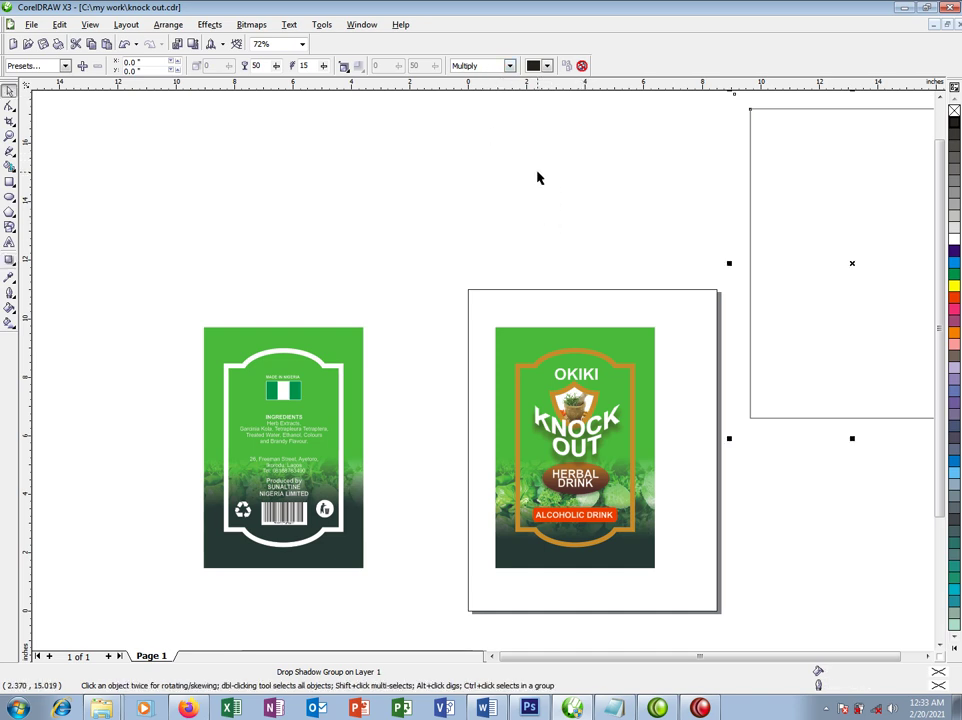
left_click(567, 209)
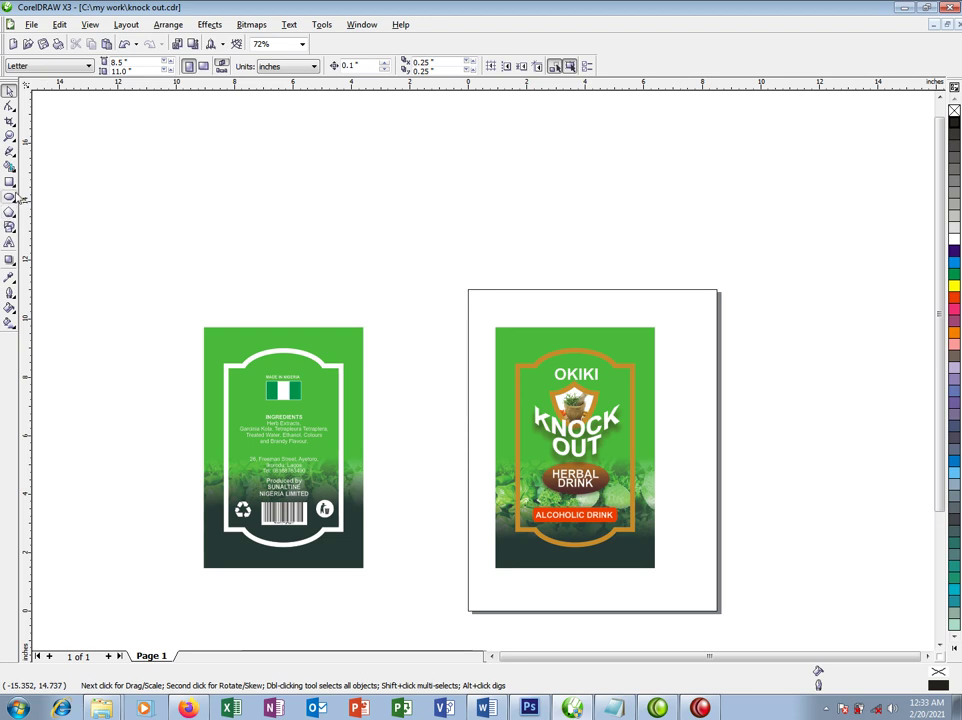
Step: Draw a rectangle about 4.02 by 6.37 inches above and left of the back label, and give it a flat drop shadow
left_click(9, 183)
left_click_drag(47, 135, 165, 321)
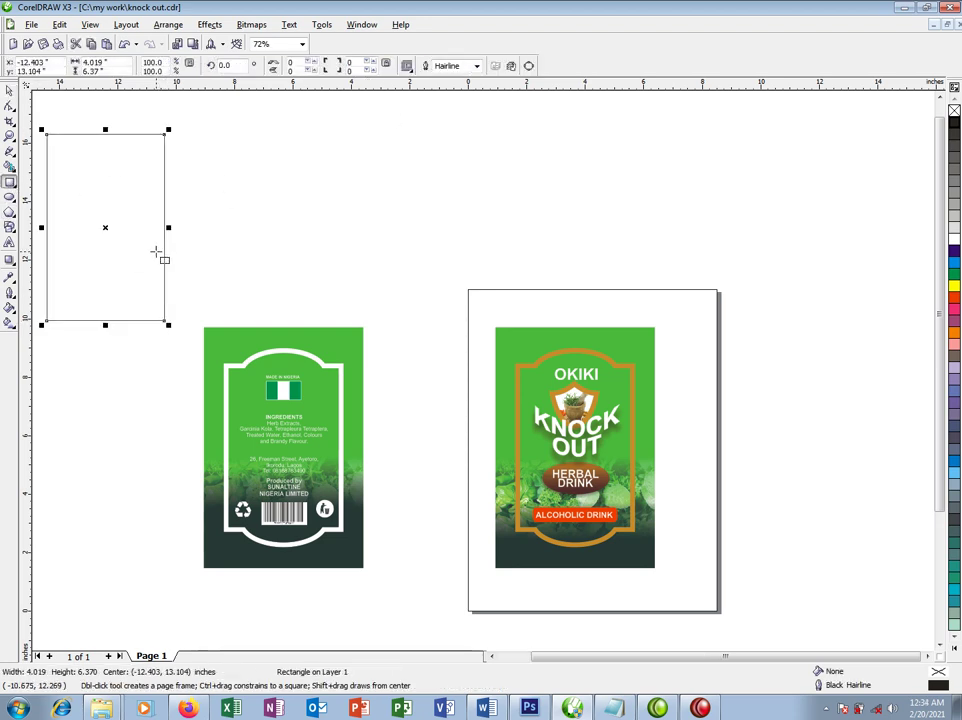
key("space")
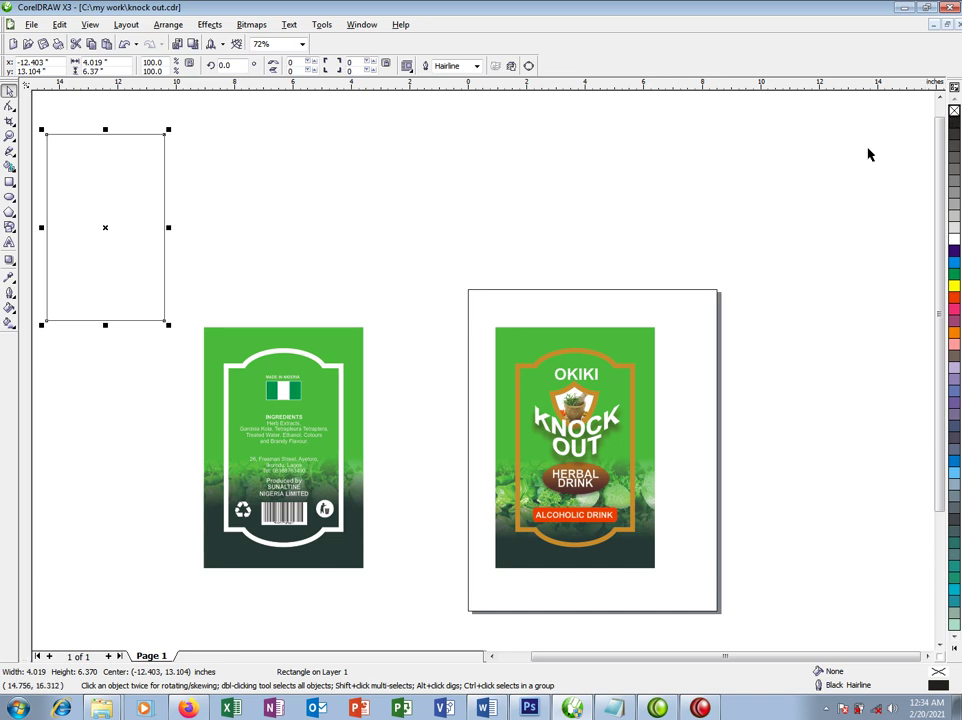
left_click(9, 260)
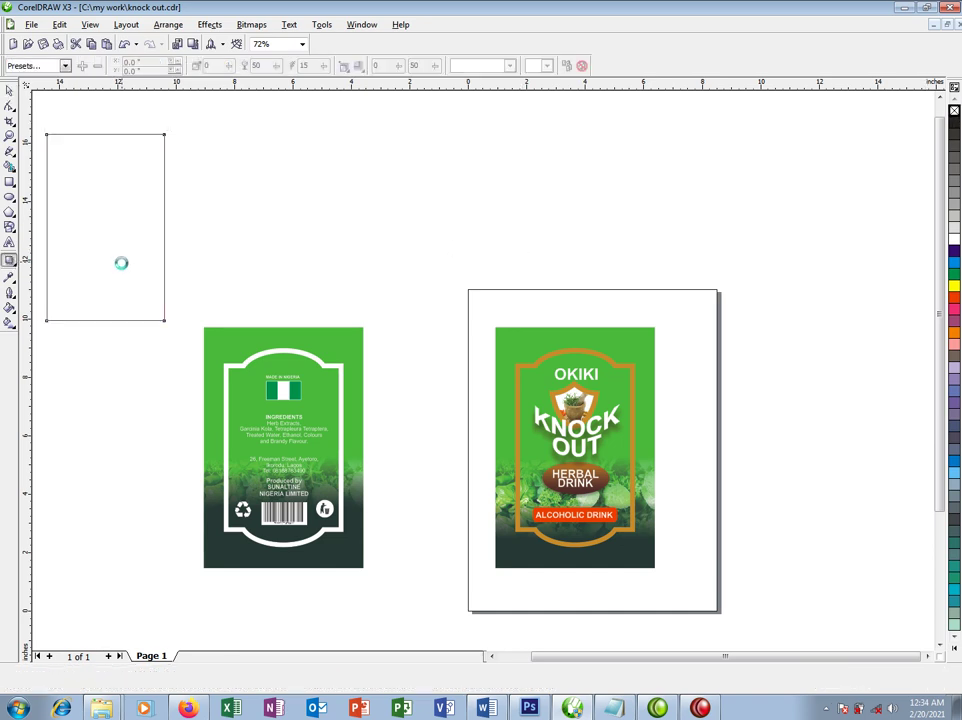
left_click(121, 261)
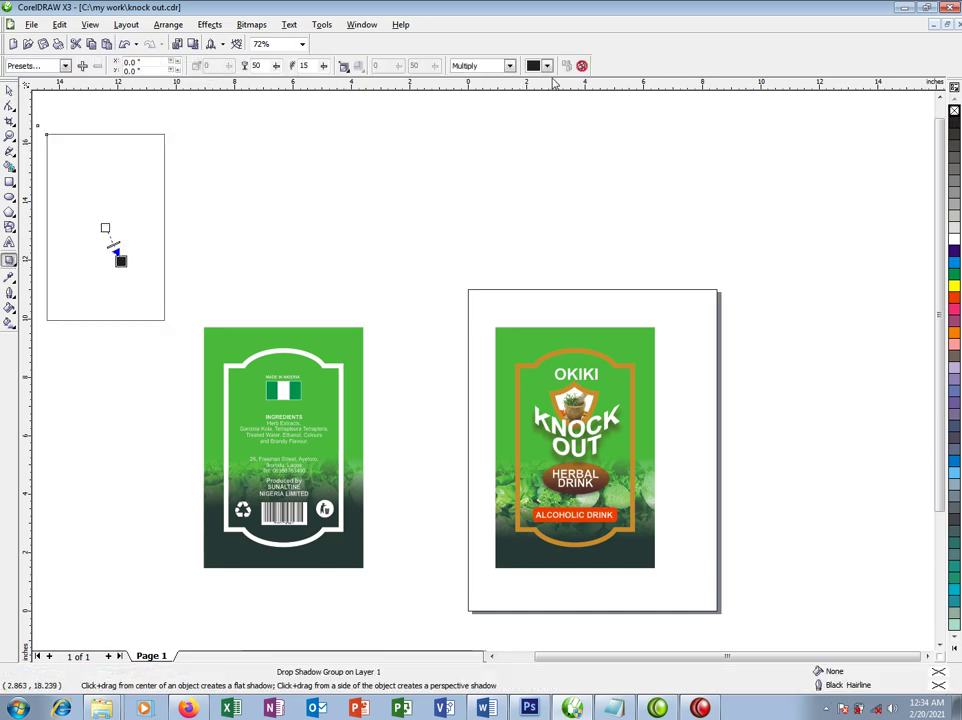
Step: Set the drop shadow's feathering direction to Outside and its feathering to 7
left_click(344, 65)
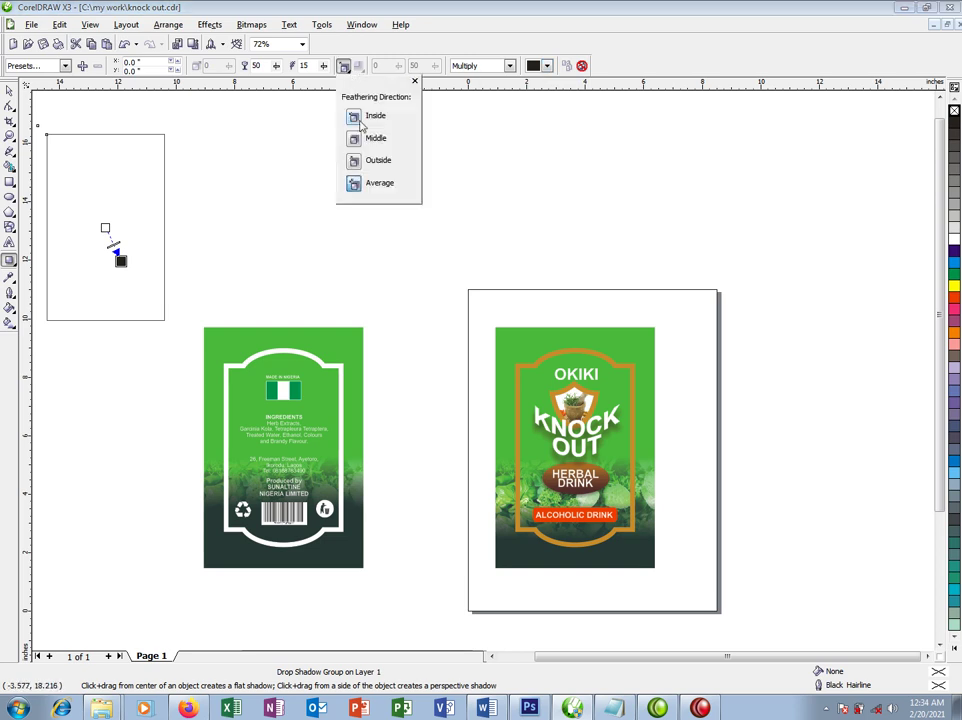
left_click(370, 160)
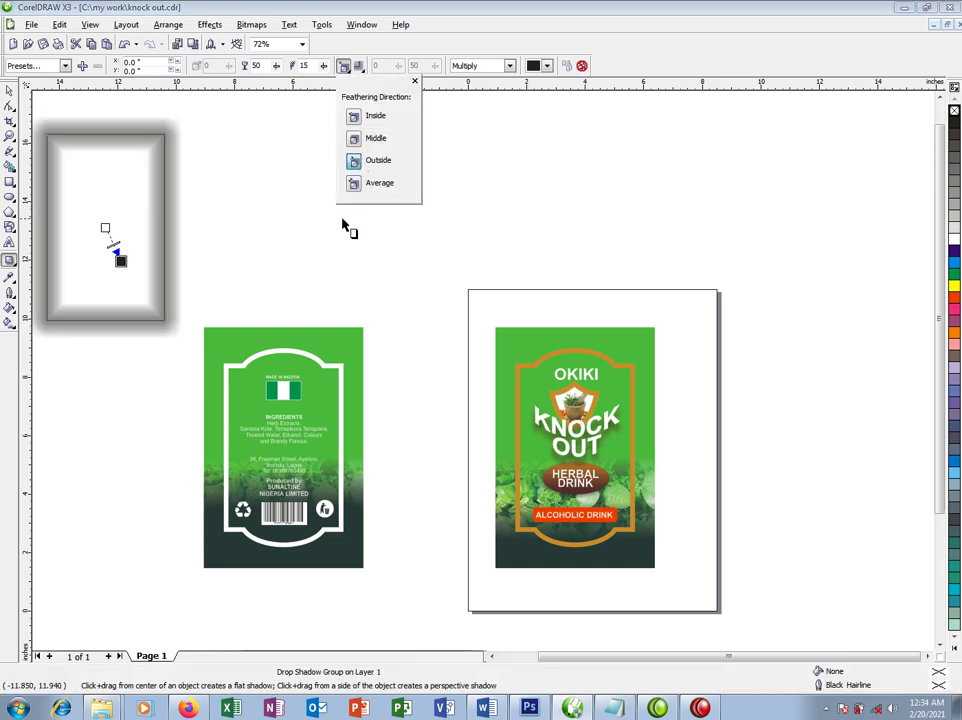
double_click(306, 65)
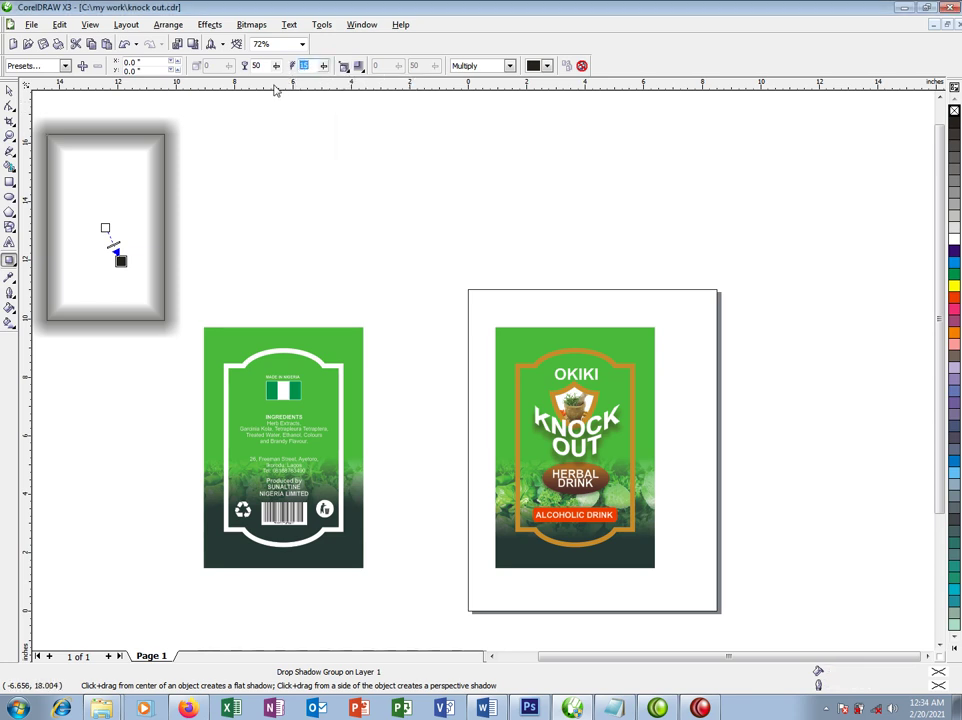
type("4")
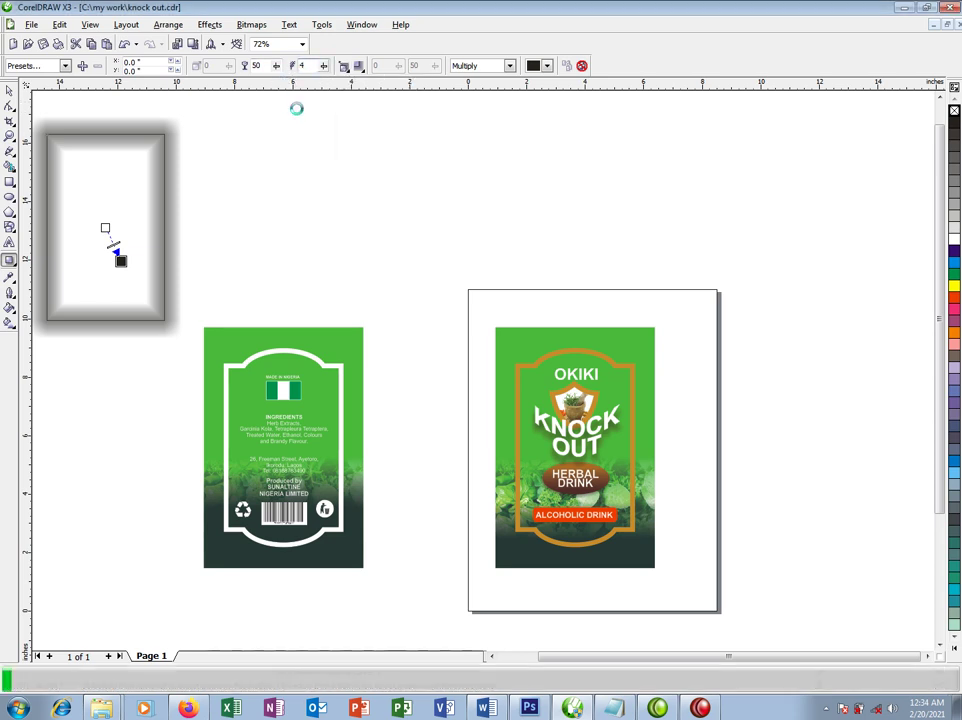
key("Return")
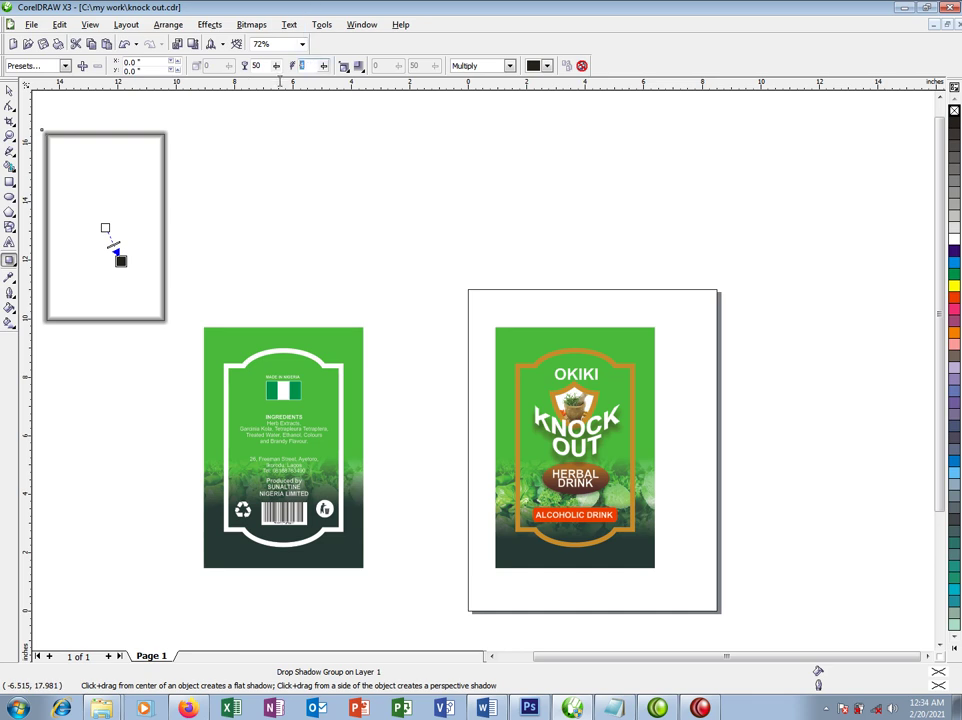
type("7")
key("Return")
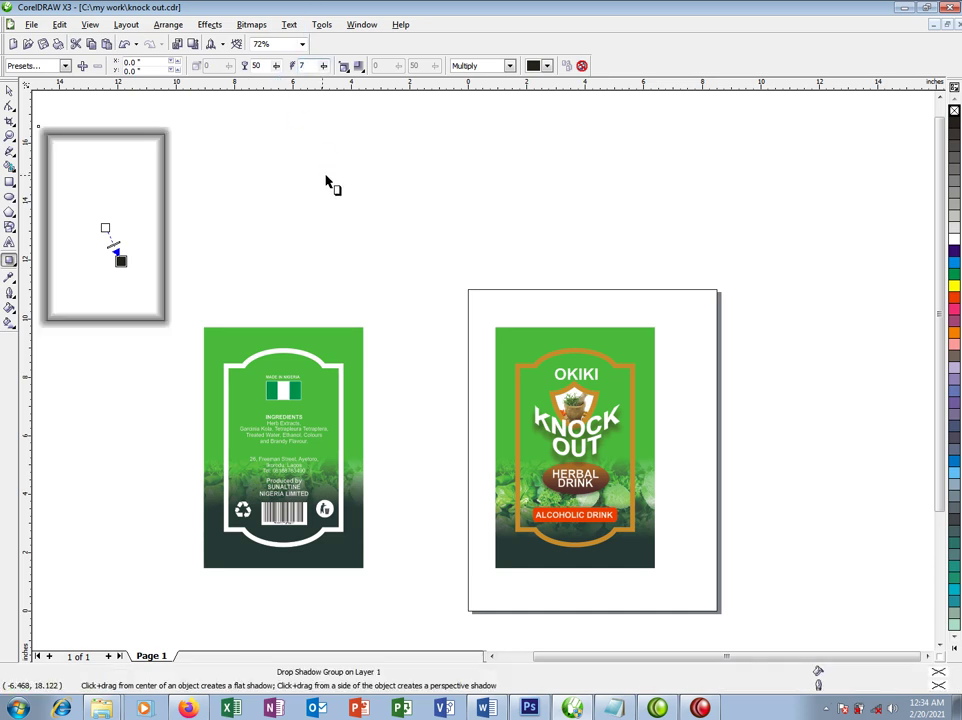
Step: Break the drop shadow apart from its rectangle
left_click(168, 24)
left_click(211, 155)
left_click(223, 155)
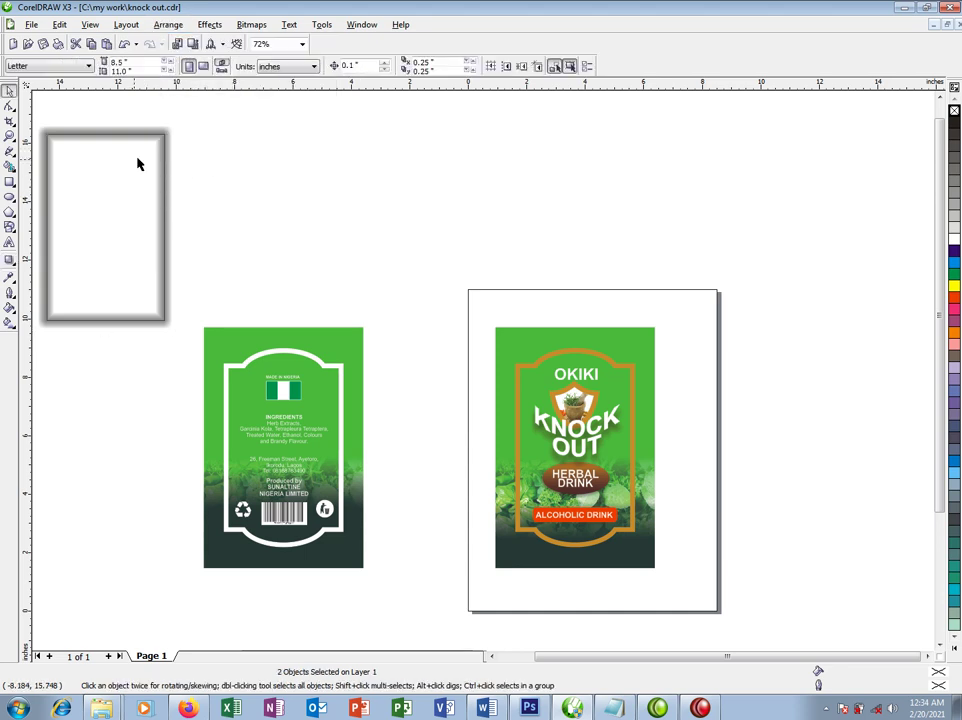
left_click_drag(133, 146, 182, 358)
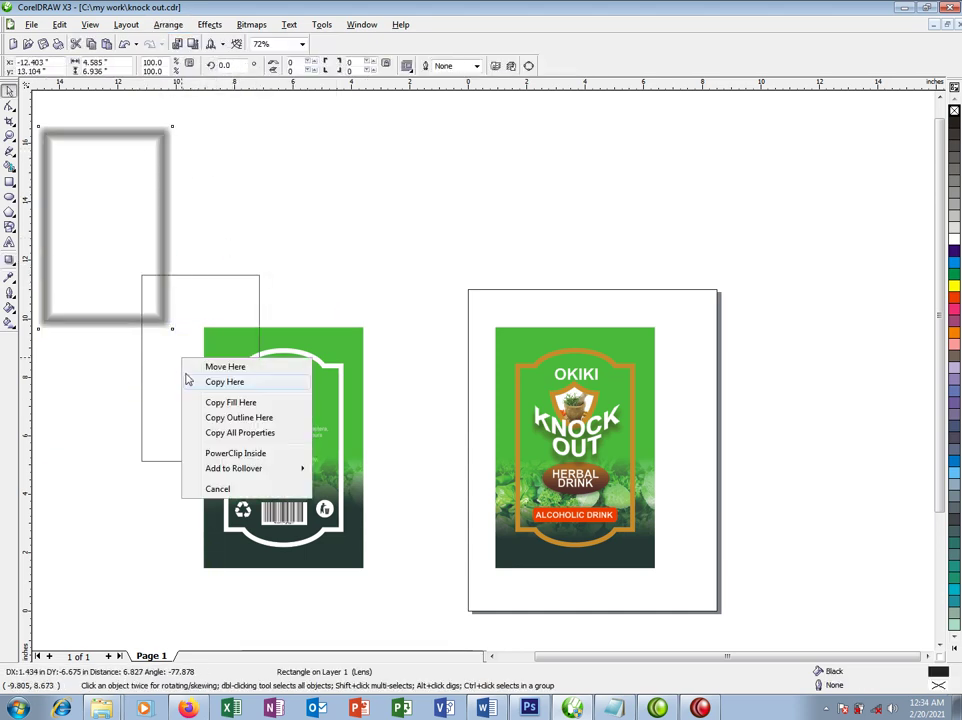
left_click(258, 437)
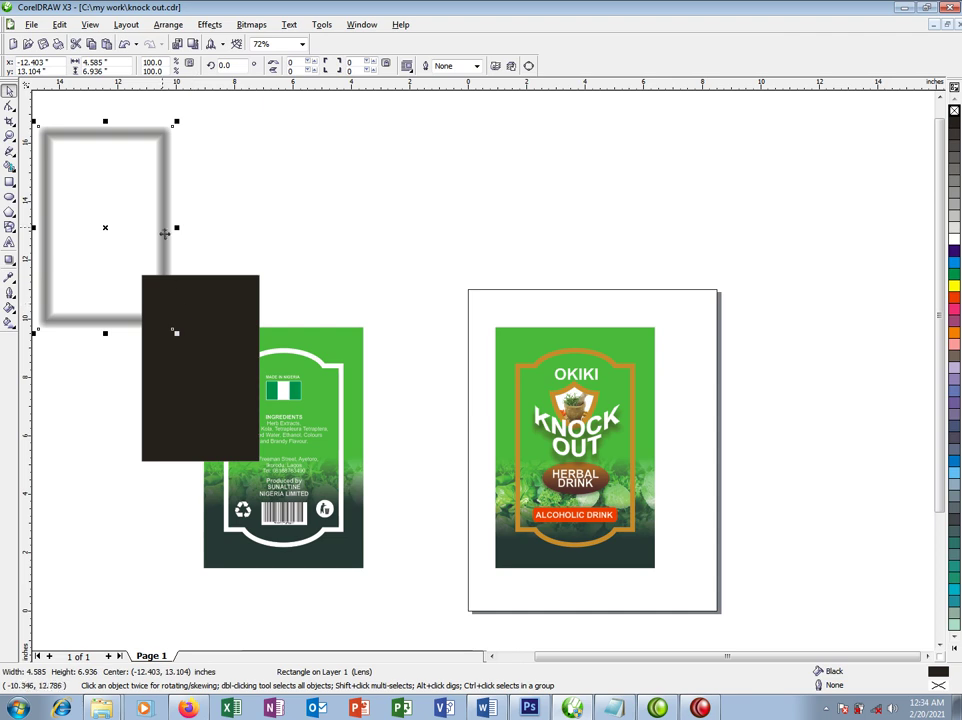
key("ctrl+z")
Step: PowerClip the separated shadow inside the hairline rectangle over the front label, and fill the rectangle with white
left_click_drag(160, 220, 534, 382)
left_click(234, 438)
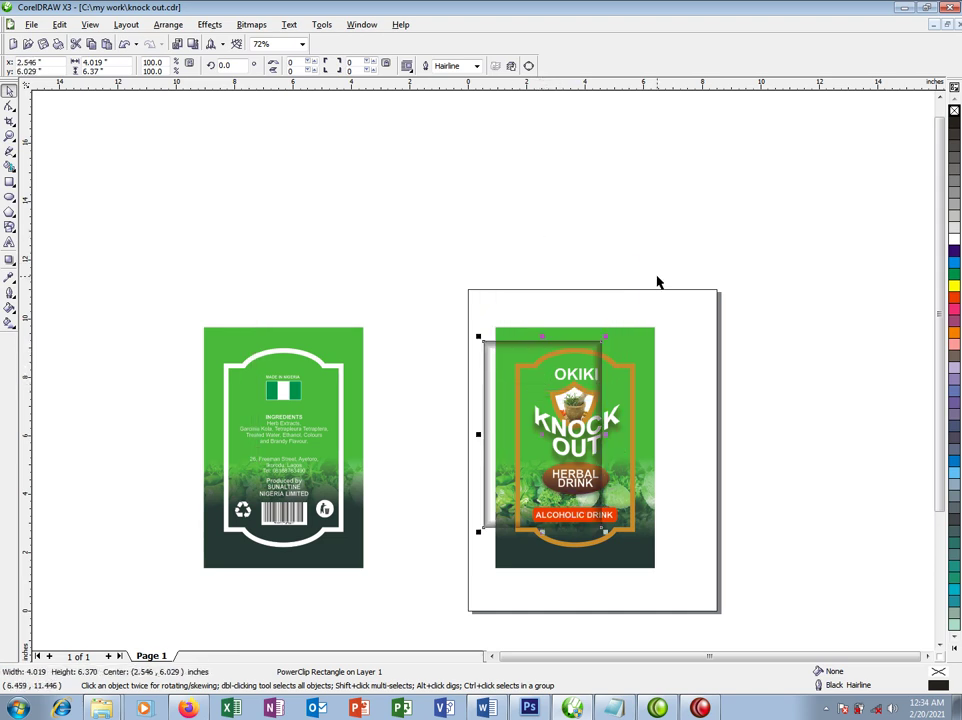
left_click(953, 240)
Step: Enlarge the white shaded rectangle to about 7.03 by 10.69 inches behind the front label and remove its outline
left_click_drag(604, 336, 663, 303)
left_click_drag(590, 378, 629, 390)
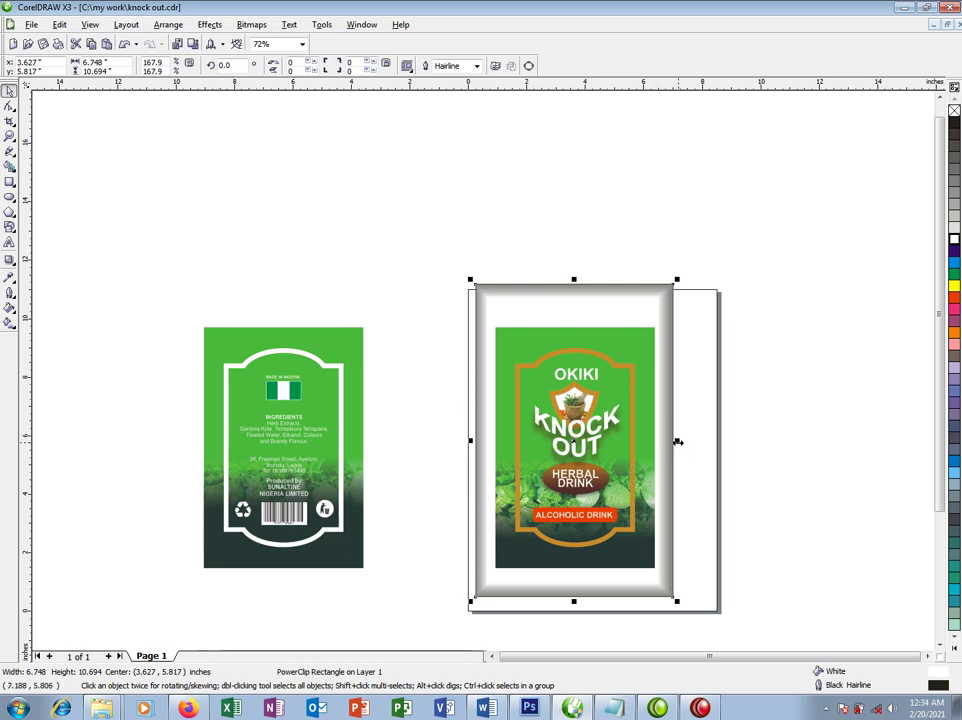
left_click_drag(678, 441, 683, 441)
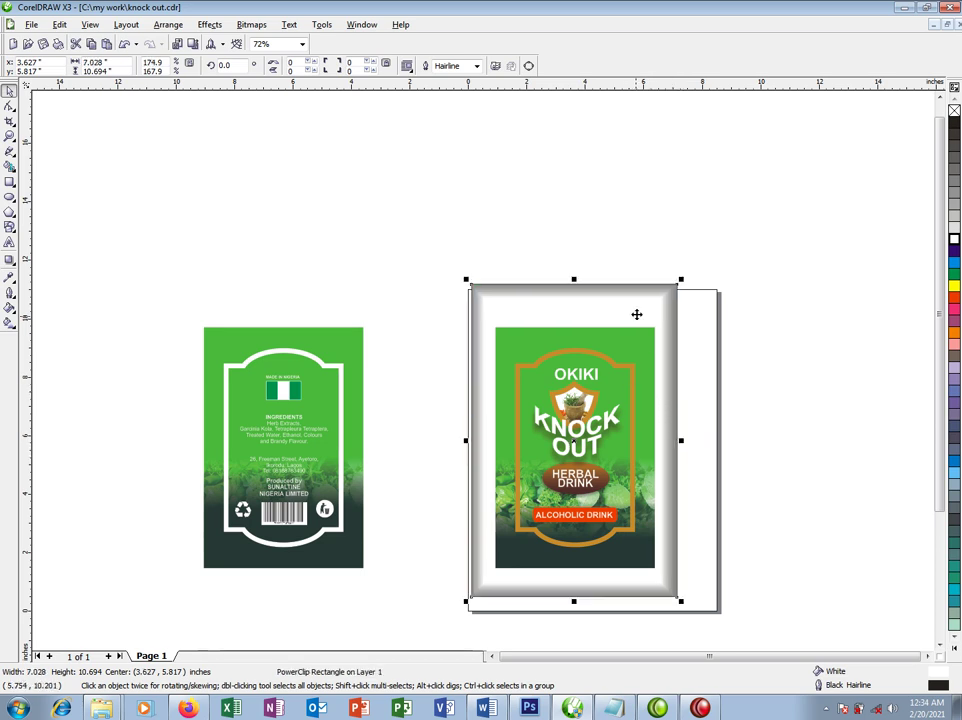
right_click(954, 111)
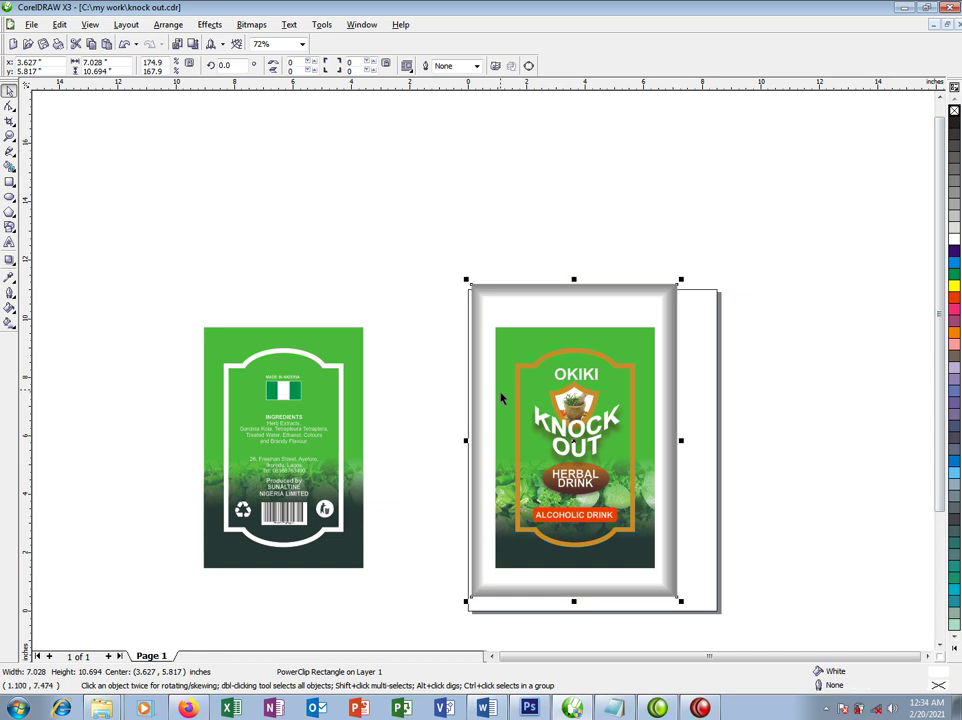
Step: Draw a thin vertical strip about 0.09 by 0.87 inches at the shaded rectangle's upper left corner, filled 30% Black without outline
left_click(9, 181)
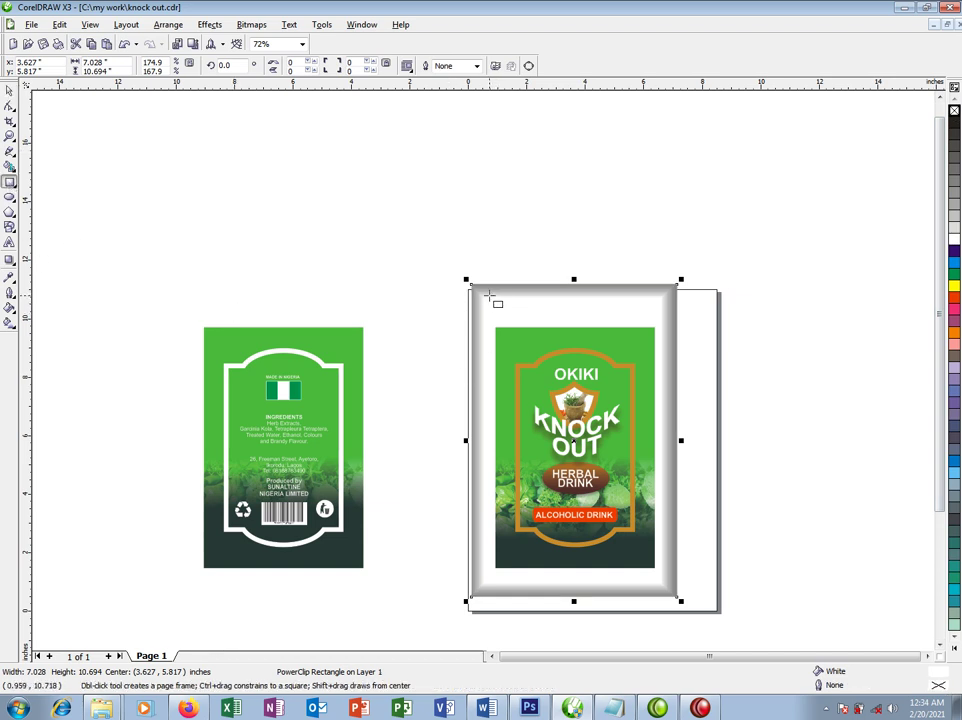
left_click_drag(491, 284, 487, 311)
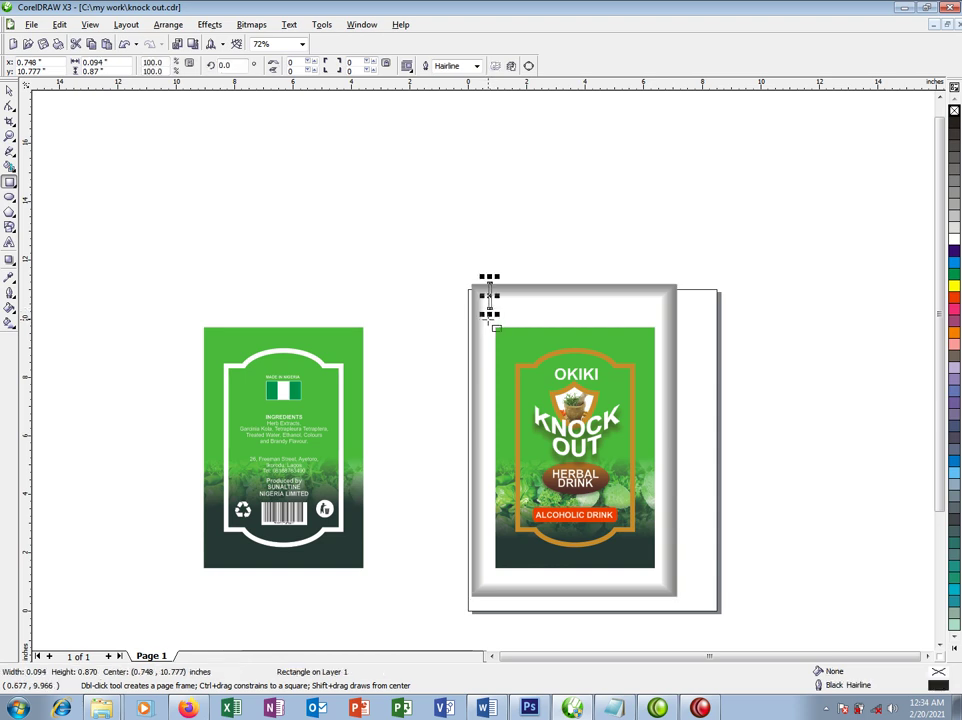
key("space")
left_click(954, 200)
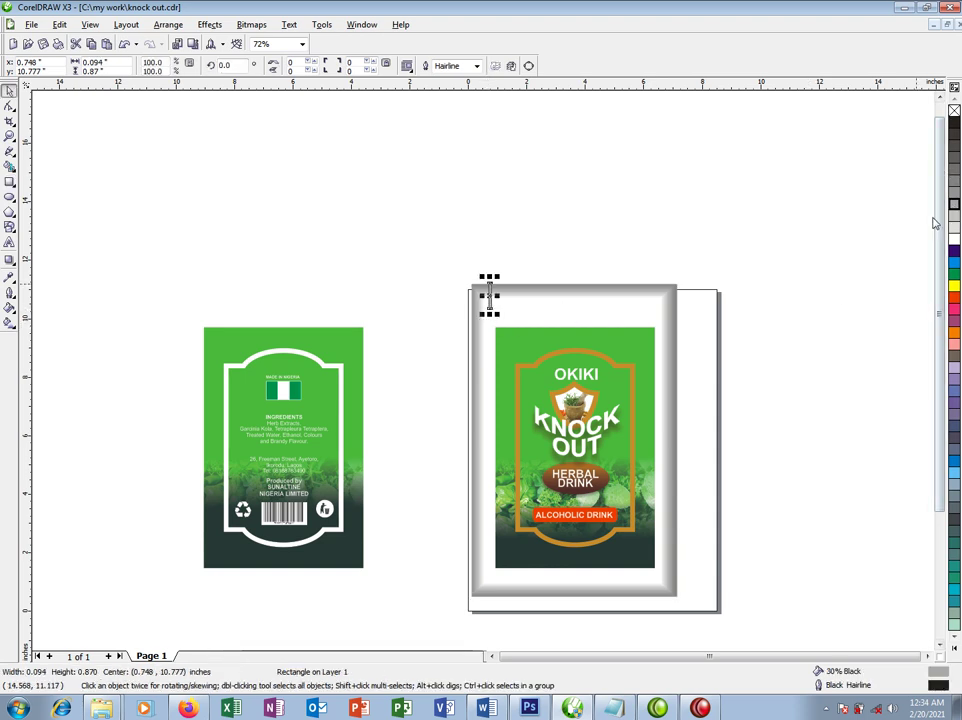
right_click(954, 111)
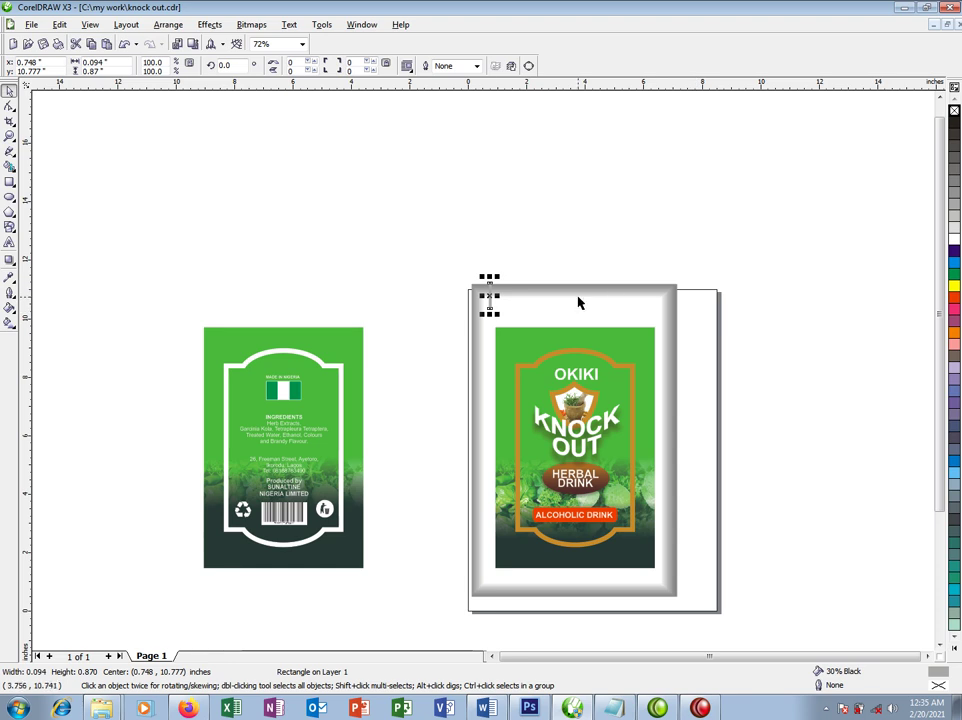
Step: Copy the strip about 0.21 inches to the right and repeat the copy in a row along the shaded rectangle's whole top edge
left_click_drag(485, 316, 497, 316)
right_click(497, 316)
left_click(443, 352)
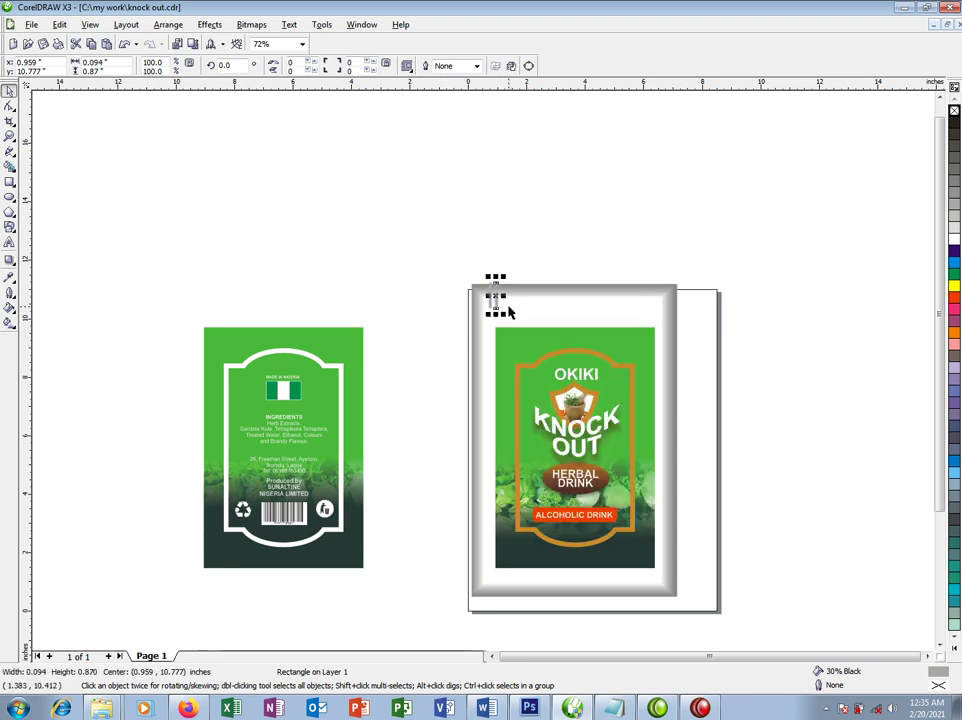
key("ctrl+r")
key("ctrl+r")
key("ctrl+r")
key("ctrl+r")
key("ctrl+r")
key("ctrl+r")
key("ctrl+d")
key("ctrl+d")
key("ctrl+d")
key("ctrl+d")
key("ctrl+d")
key("ctrl+d")
key("ctrl+d")
key("ctrl+d")
key("ctrl+d")
key("ctrl+d")
key("ctrl+d")
key("ctrl+d")
key("ctrl+d")
key("ctrl+d")
key("ctrl+d")
key("ctrl+d")
key("ctrl+d")
key("ctrl+d")
key("ctrl+d")
key("ctrl+d")
key("ctrl+d")
key("ctrl+d")
key("ctrl+d")
key("ctrl+d")
key("ctrl+d")
key("ctrl+d")
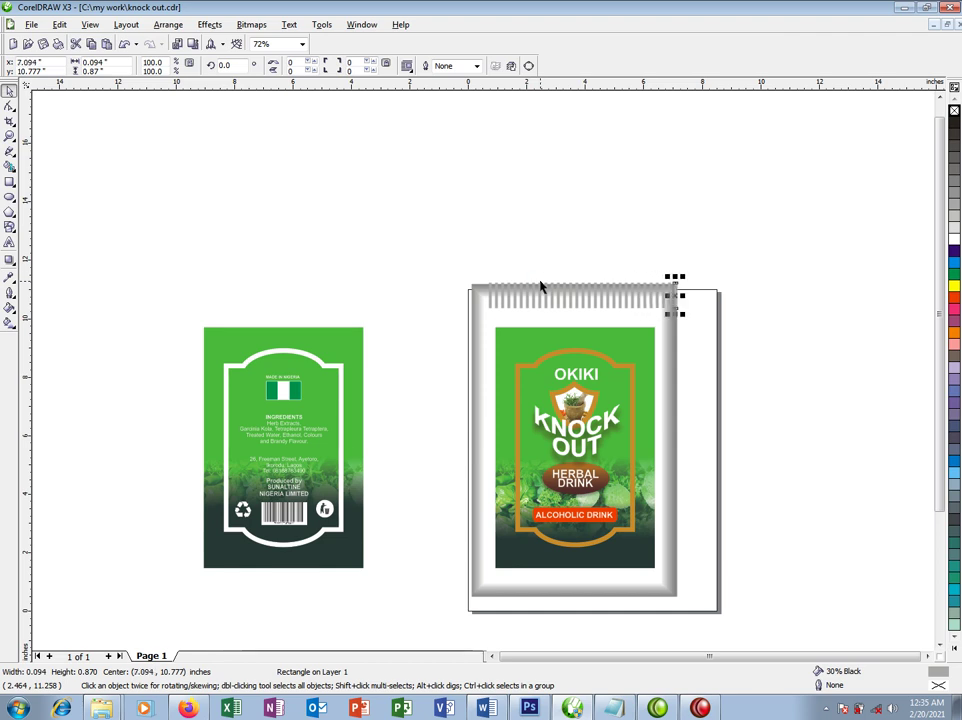
Step: Group the row of strips and place a copy of it along the shaded rectangle's bottom edge
left_click_drag(476, 262, 726, 312)
key("ctrl+g")
left_click_drag(649, 301, 643, 597)
Step: Group the upper and lower strip rows and PowerClip them inside the white shaded rectangle
left_click(700, 298, "shift")
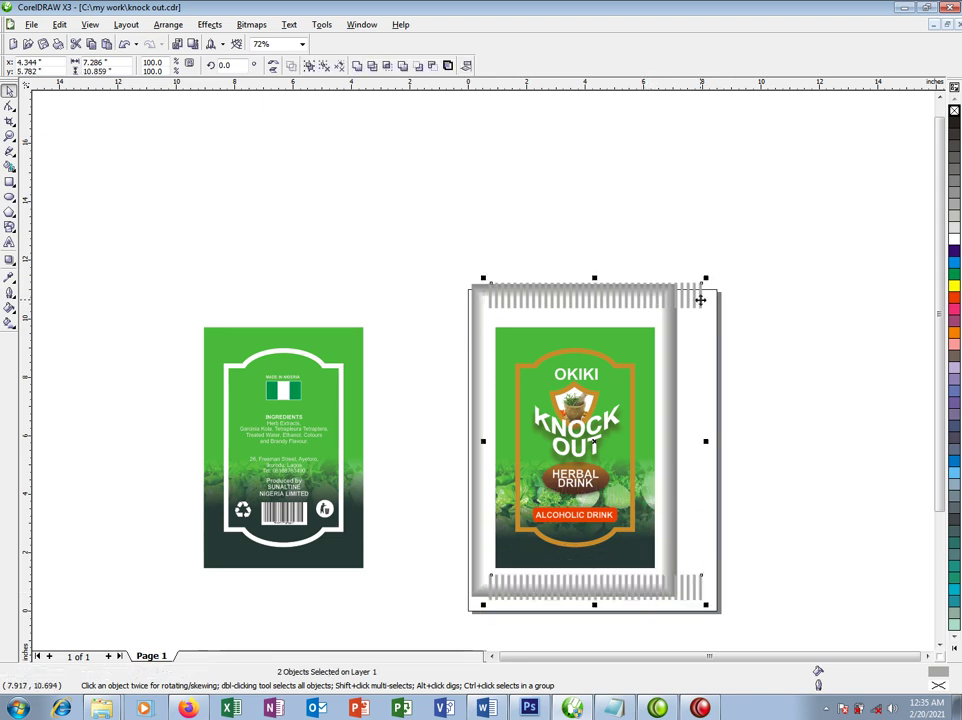
key("ctrl+g")
left_click_drag(693, 295, 667, 350)
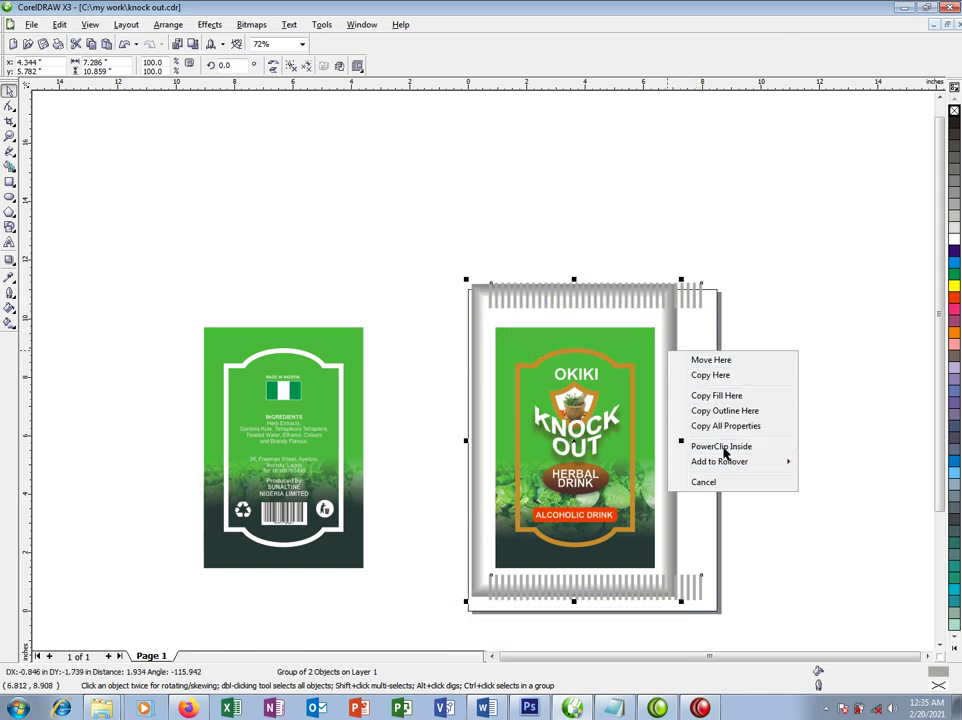
left_click(721, 449)
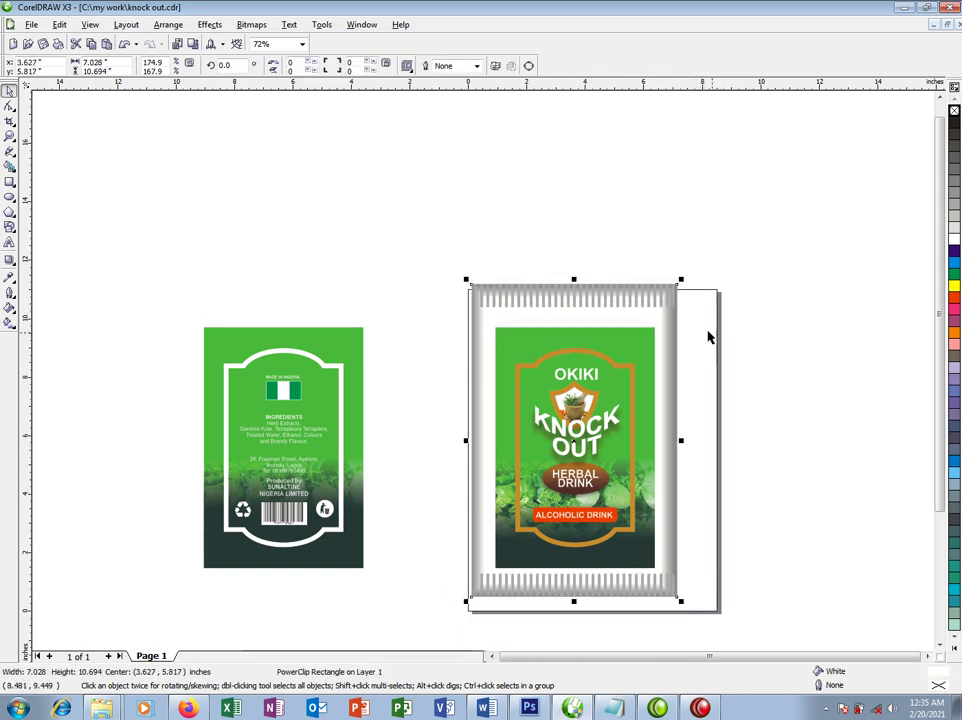
Step: Centre the sachet background horizontally and vertically on the front label
left_click(635, 345, "shift")
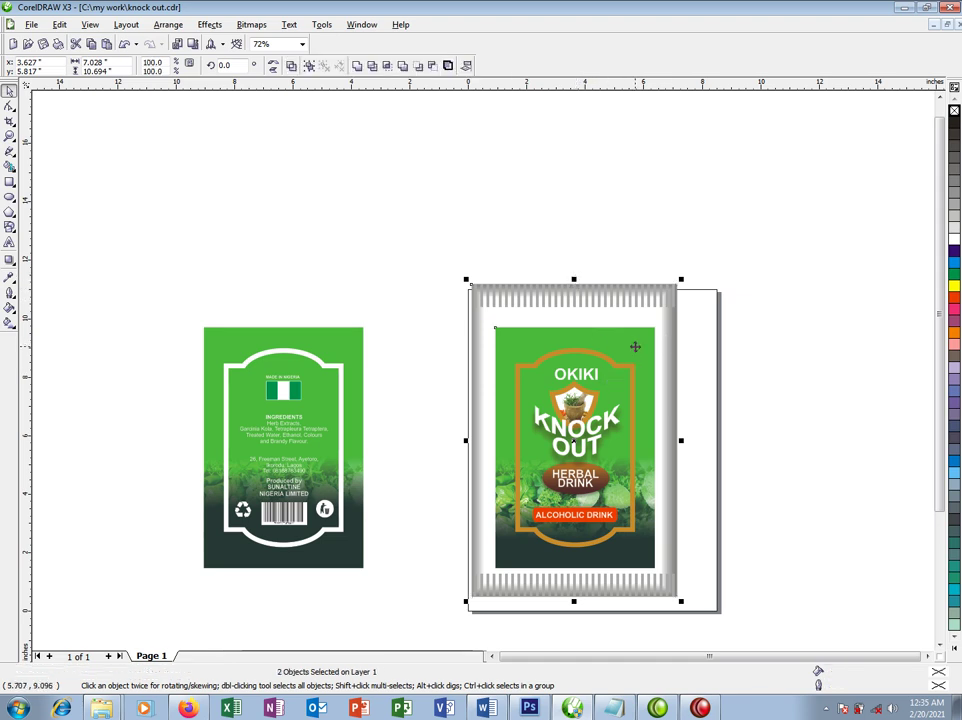
key("c")
key("e")
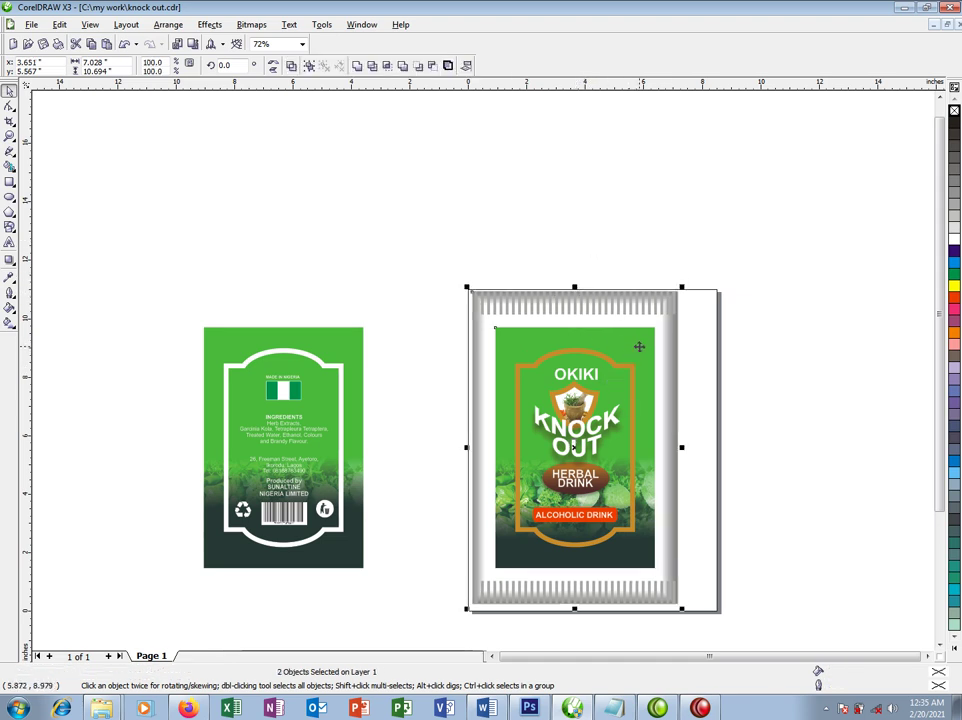
Step: Place a copy of the sachet background behind the back label, centred around it
left_click(698, 455)
left_click_drag(382, 415, 380, 415)
right_click(378, 415)
left_click(315, 243)
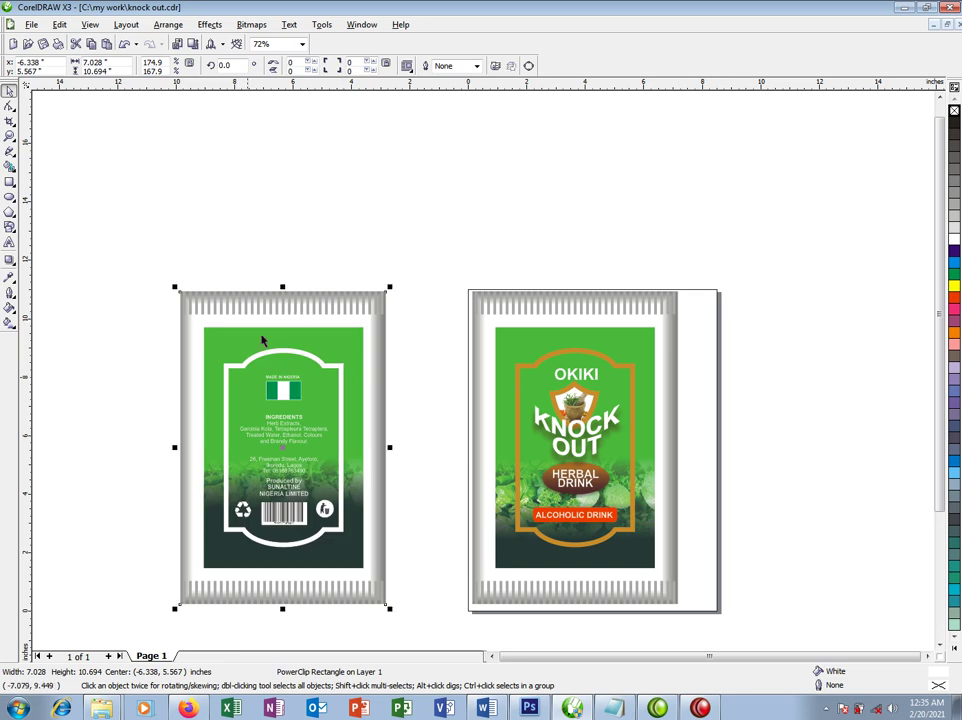
key("F2")
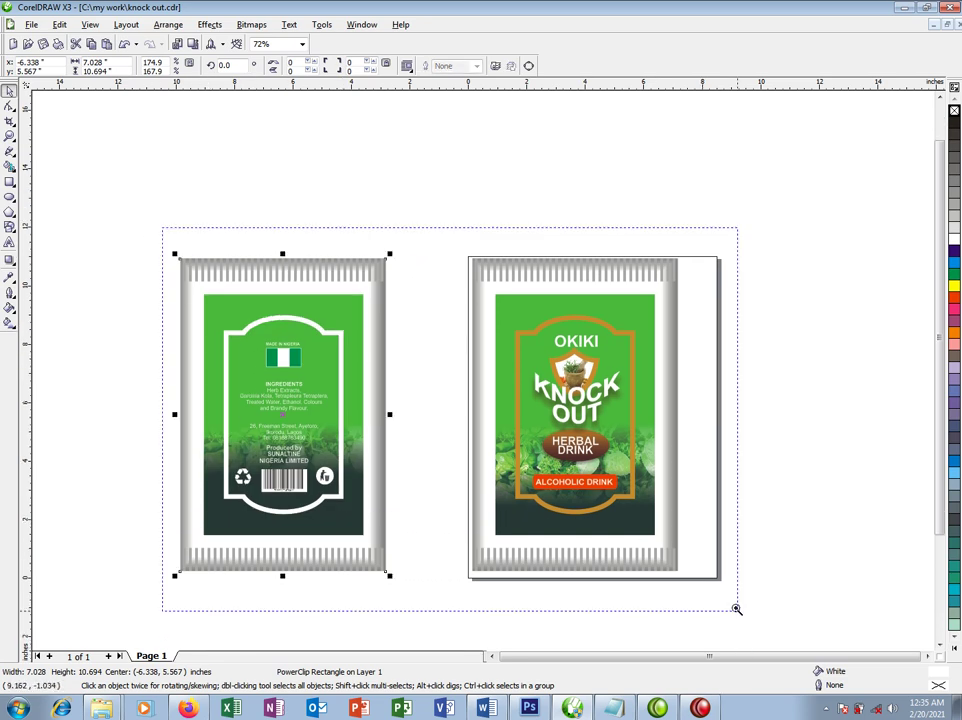